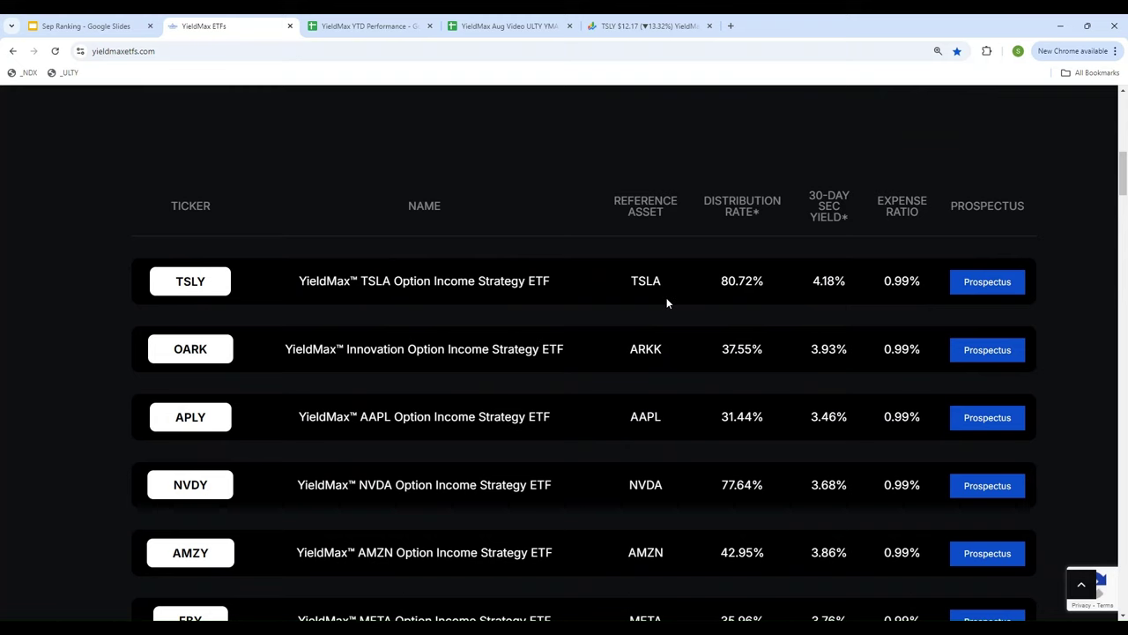
- Look through the list of YieldMax ETFs from TSLY to TSMY with their distribution rates and expense ratios
scroll(567, 358, down, 10)
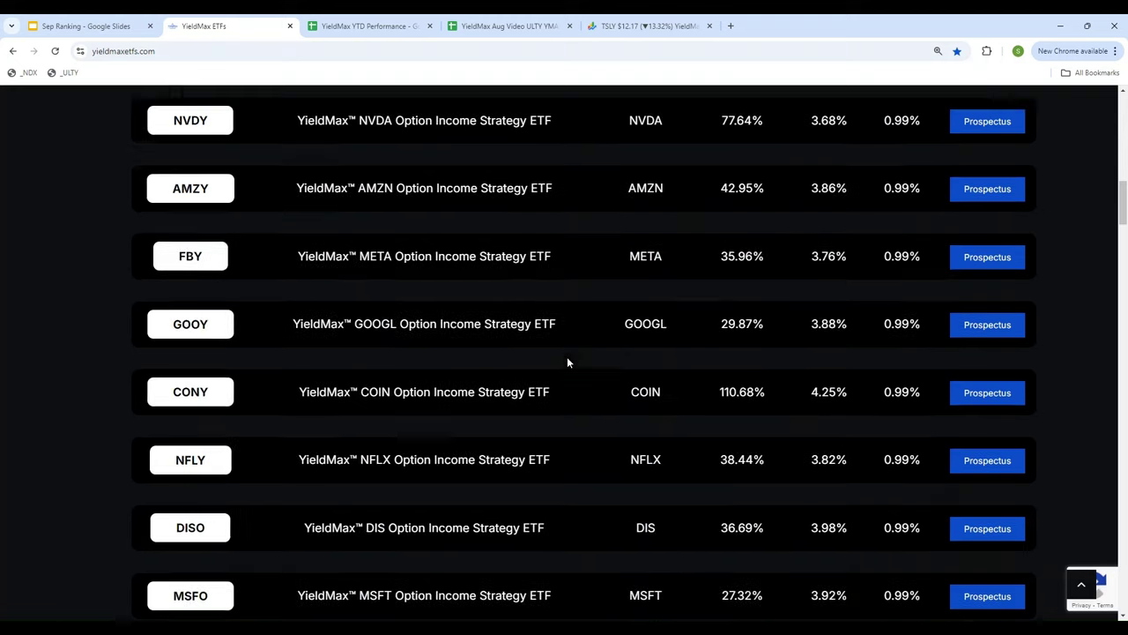
scroll(567, 356, down, 3)
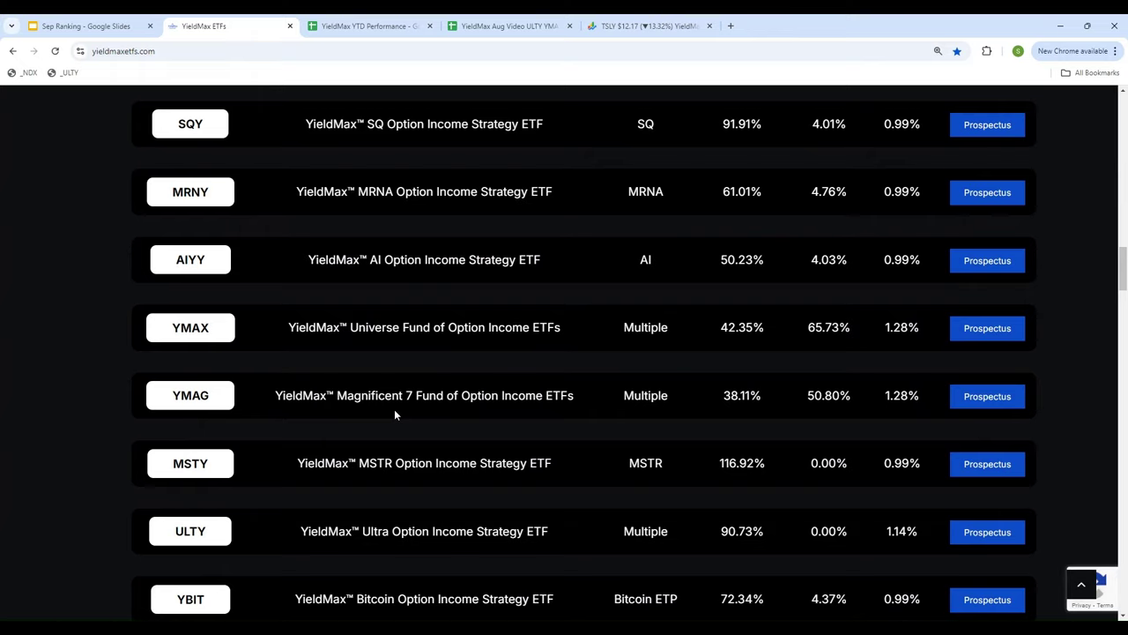
scroll(394, 409, down, 3)
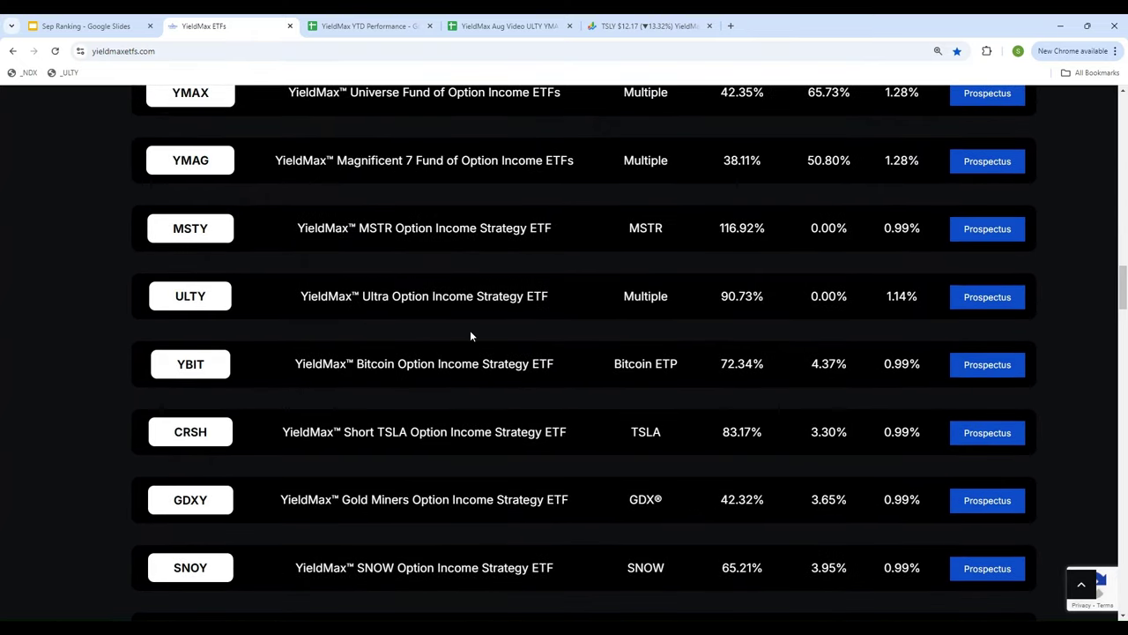
scroll(470, 329, up, 8)
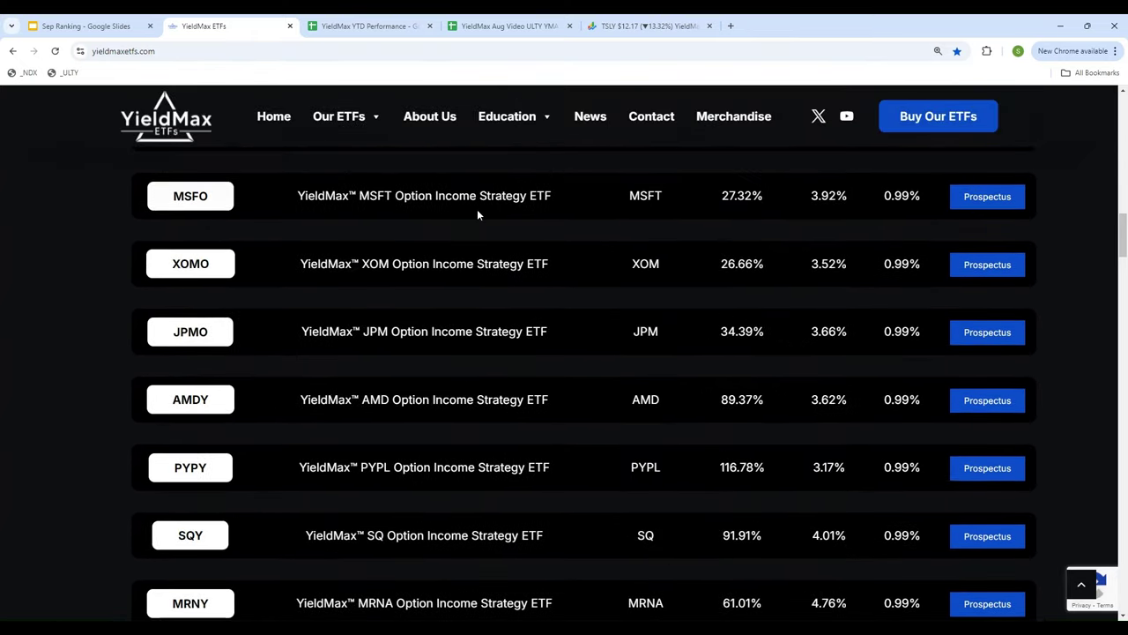
scroll(479, 214, down, 9)
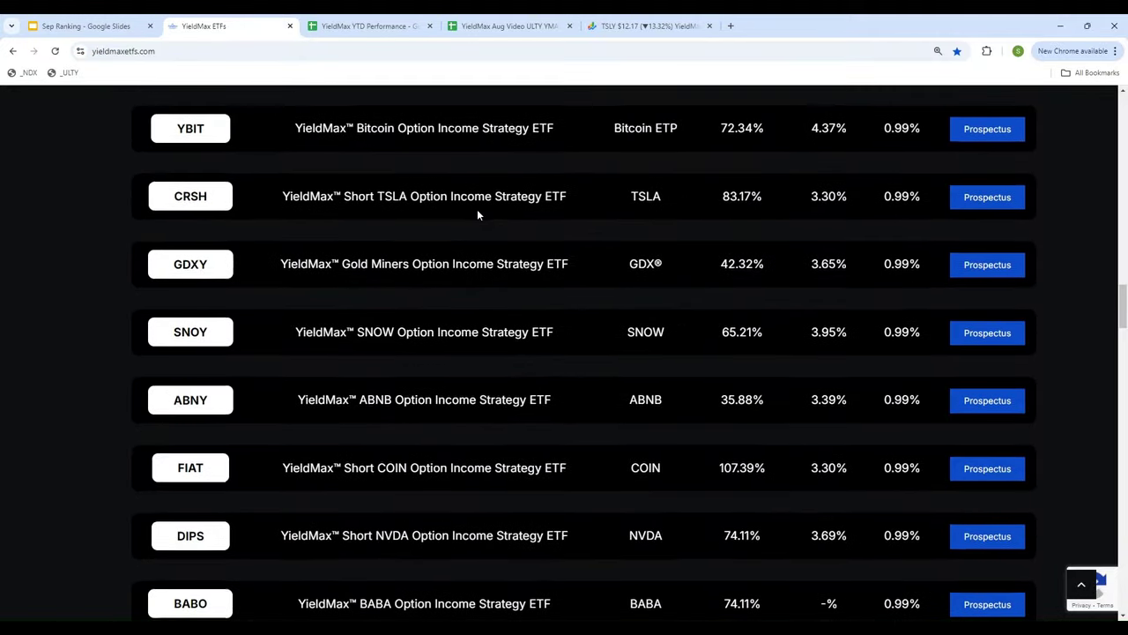
scroll(477, 215, down, 2)
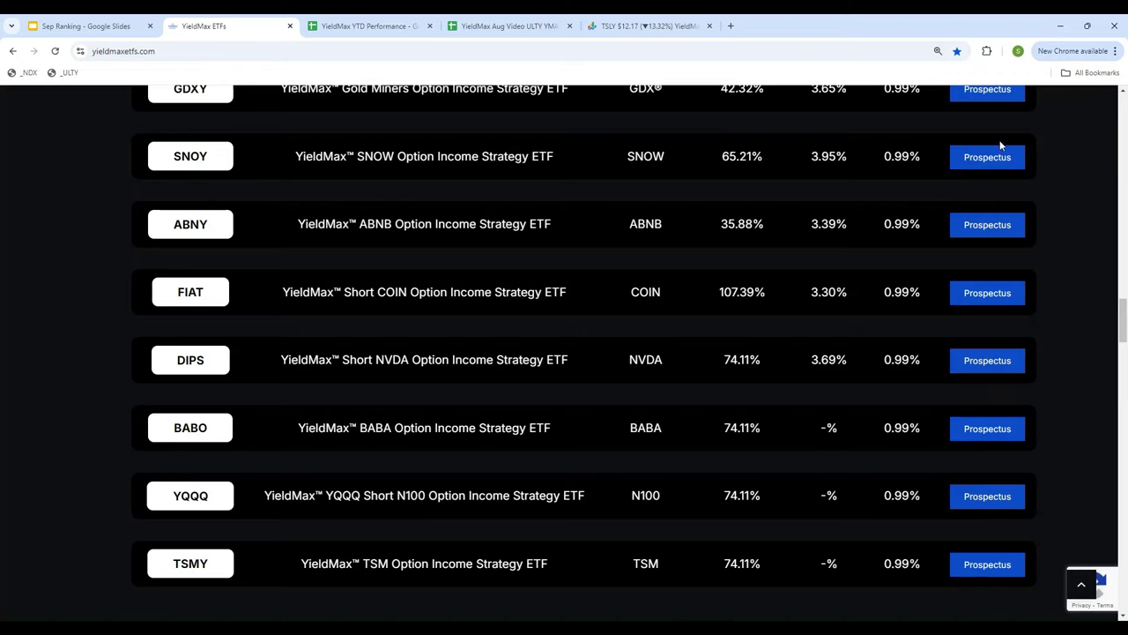
- Switch to the YieldMax YTD Performance spreadsheet and check the numbered fund list down to its last row, TSMY
click(321, 26)
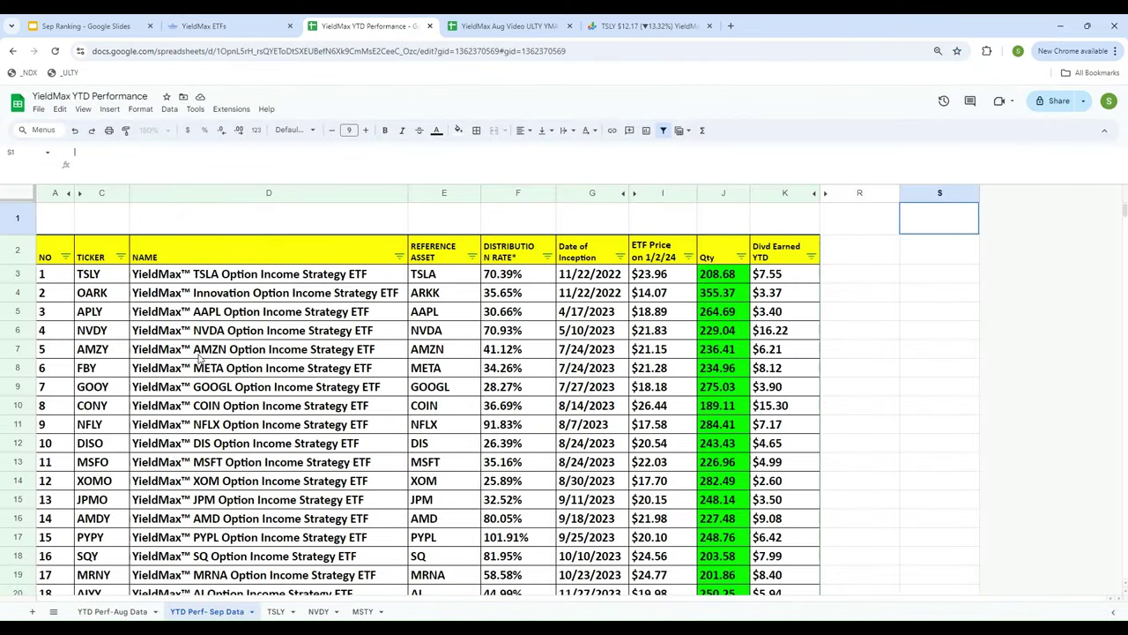
scroll(205, 346, down, 9)
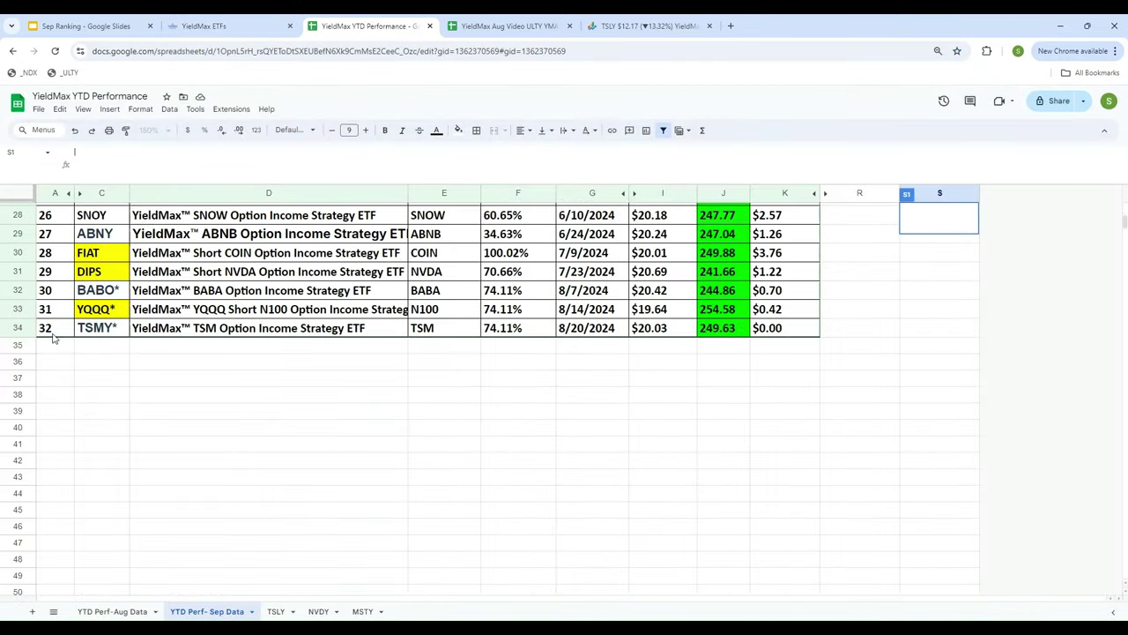
click(50, 333)
scroll(205, 377, up, 9)
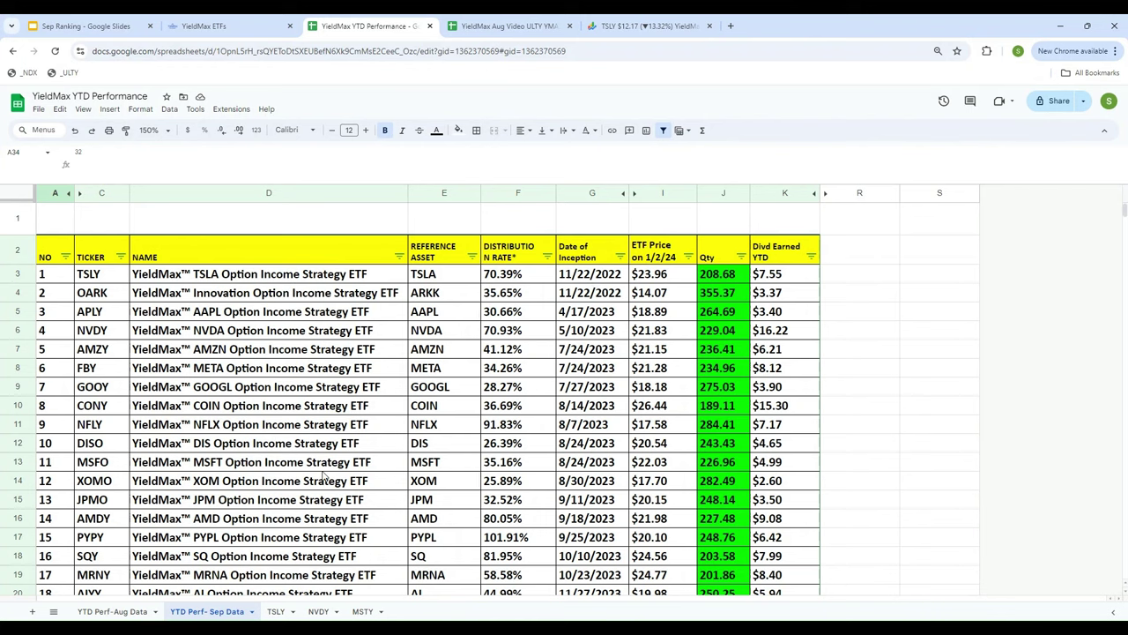
- Review the highlighted multi-asset and short-strategy funds and the inception dates in the September data list
scroll(325, 476, down, 3)
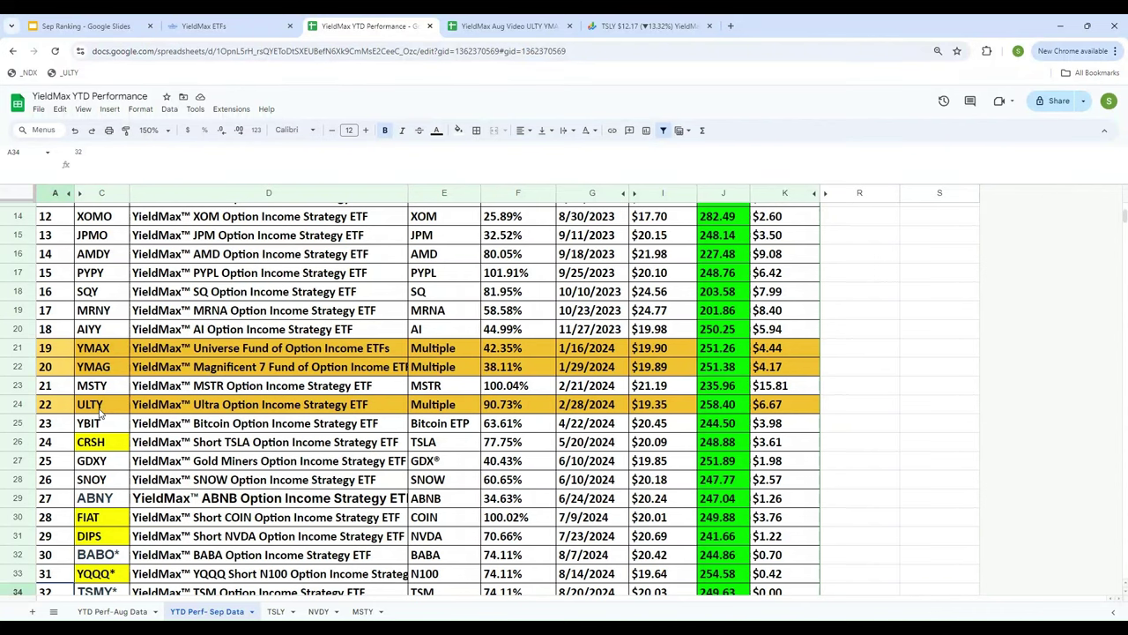
scroll(100, 411, down, 1)
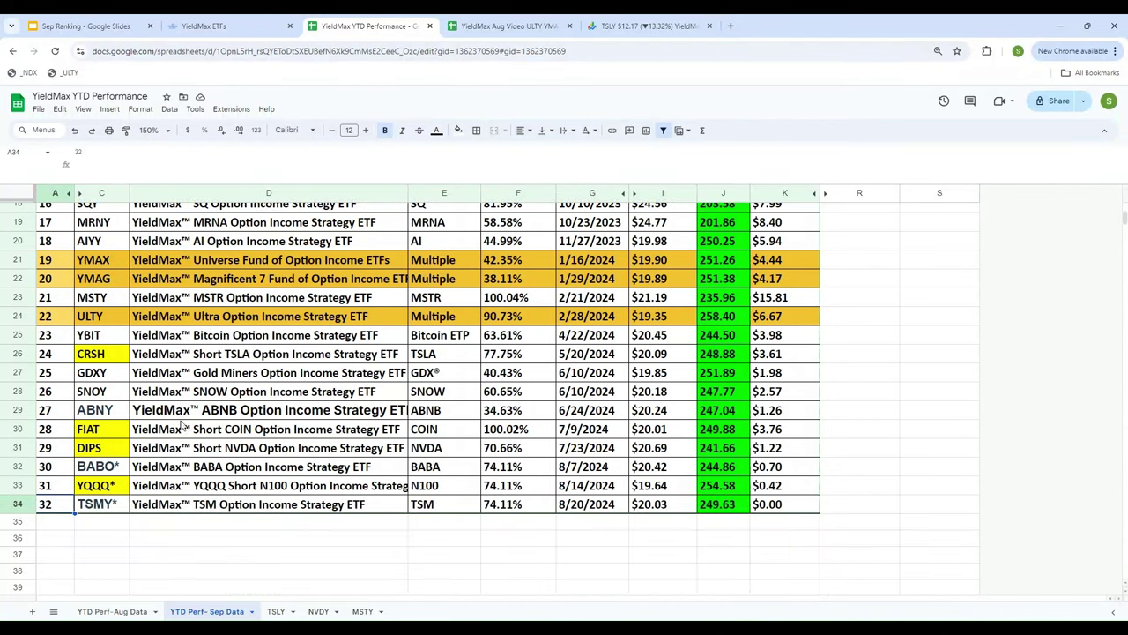
click(115, 356)
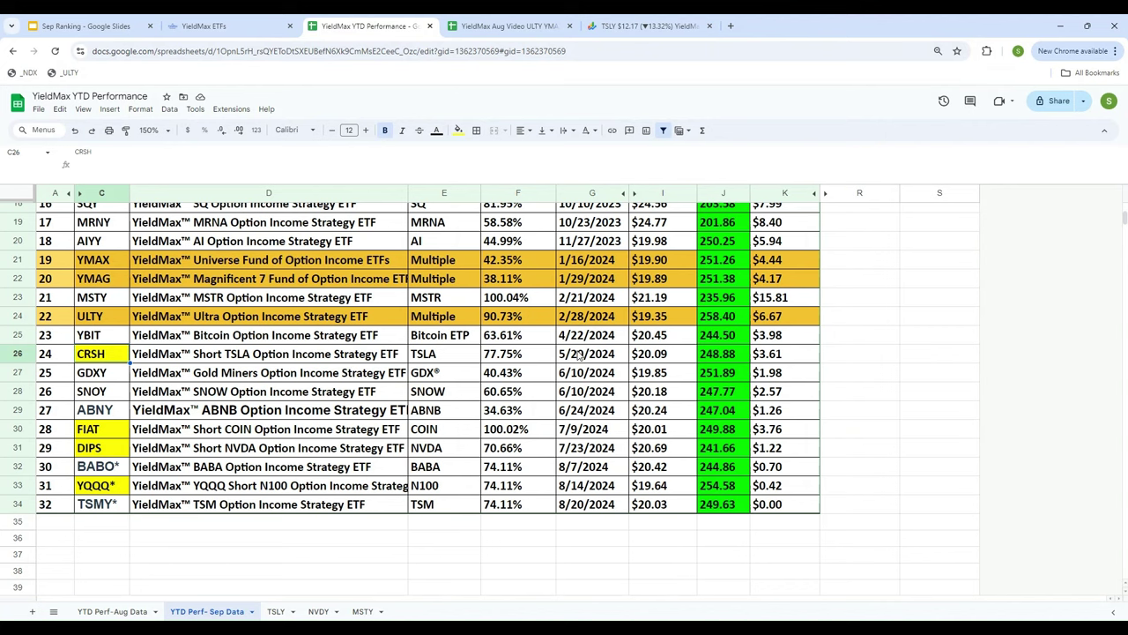
scroll(507, 508, down, 2)
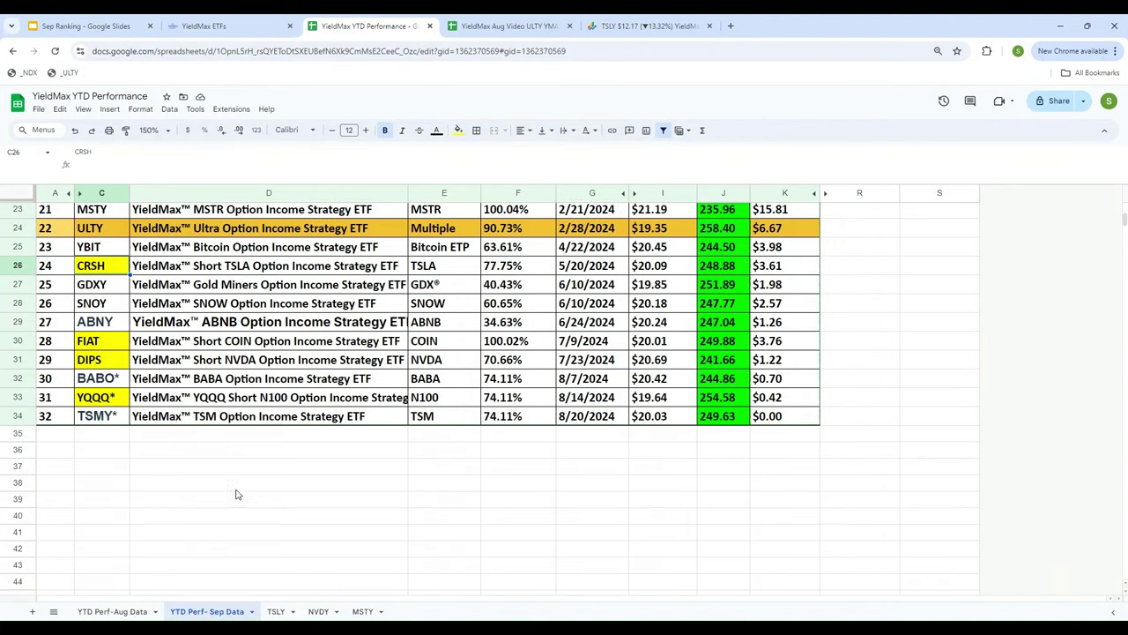
scroll(291, 401, up, 6)
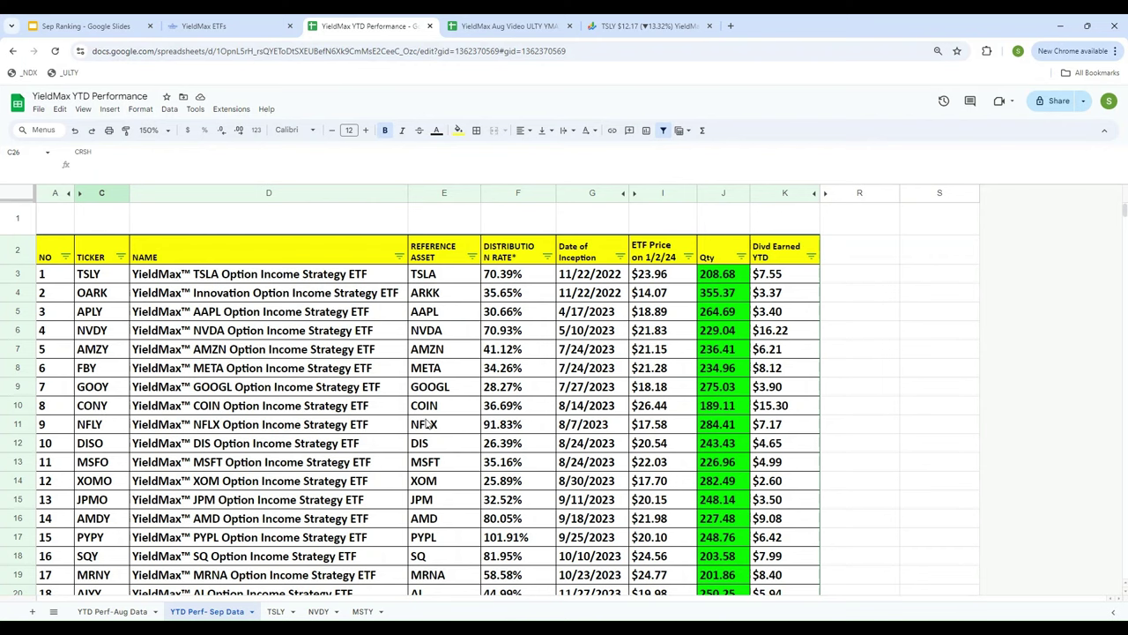
scroll(592, 262, down, 10)
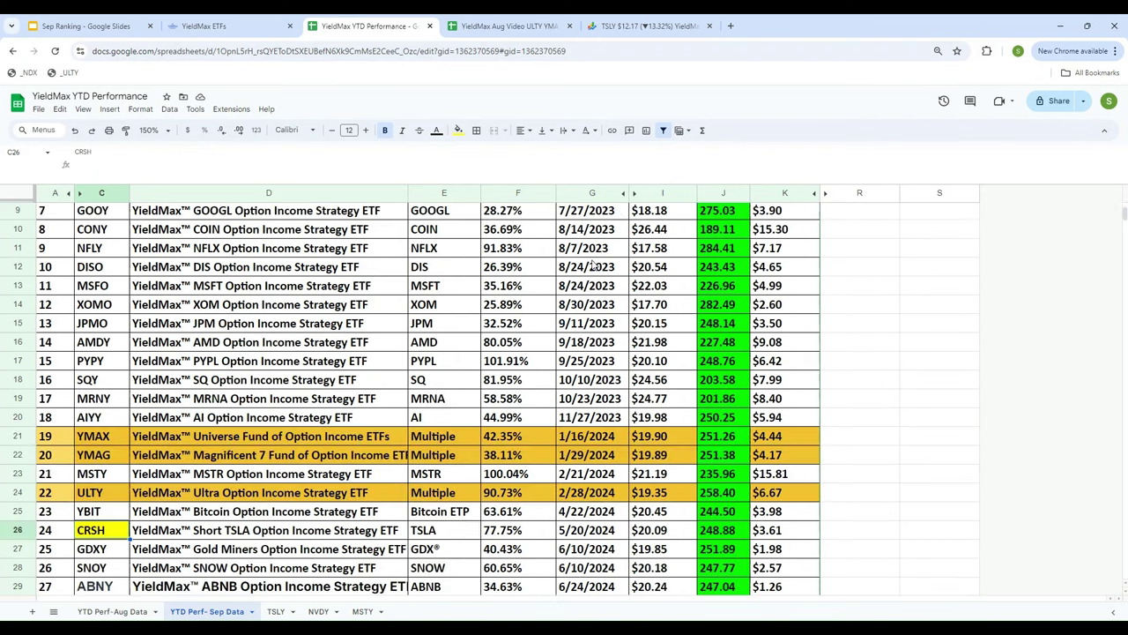
scroll(591, 262, up, 10)
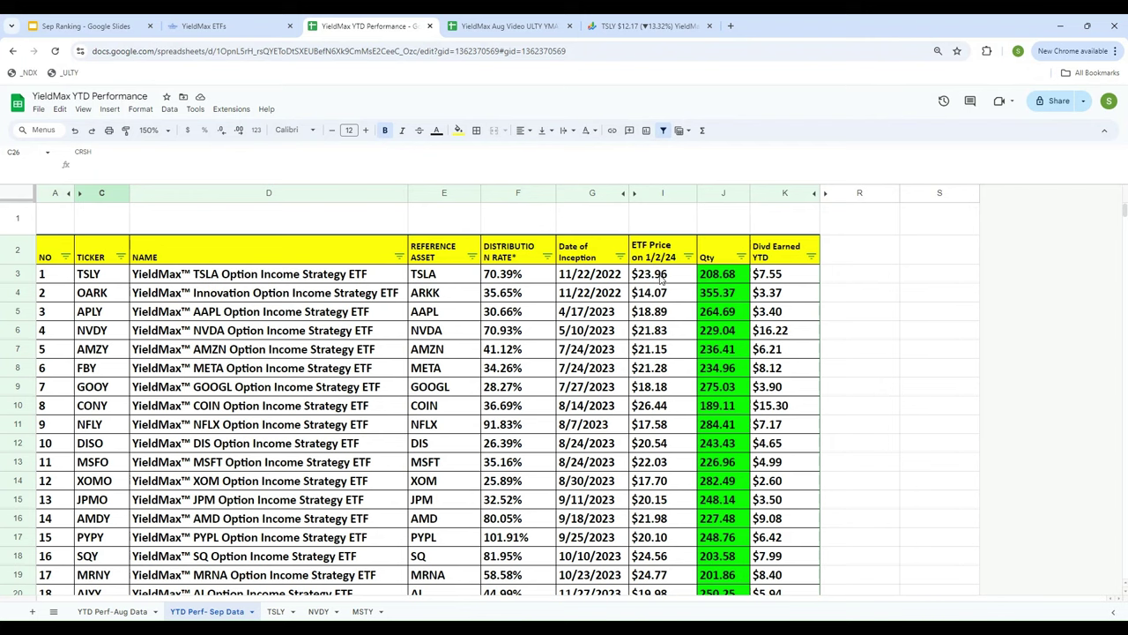
- Look up TSLY in Google Finance and show its year-to-date price chart
click(103, 282)
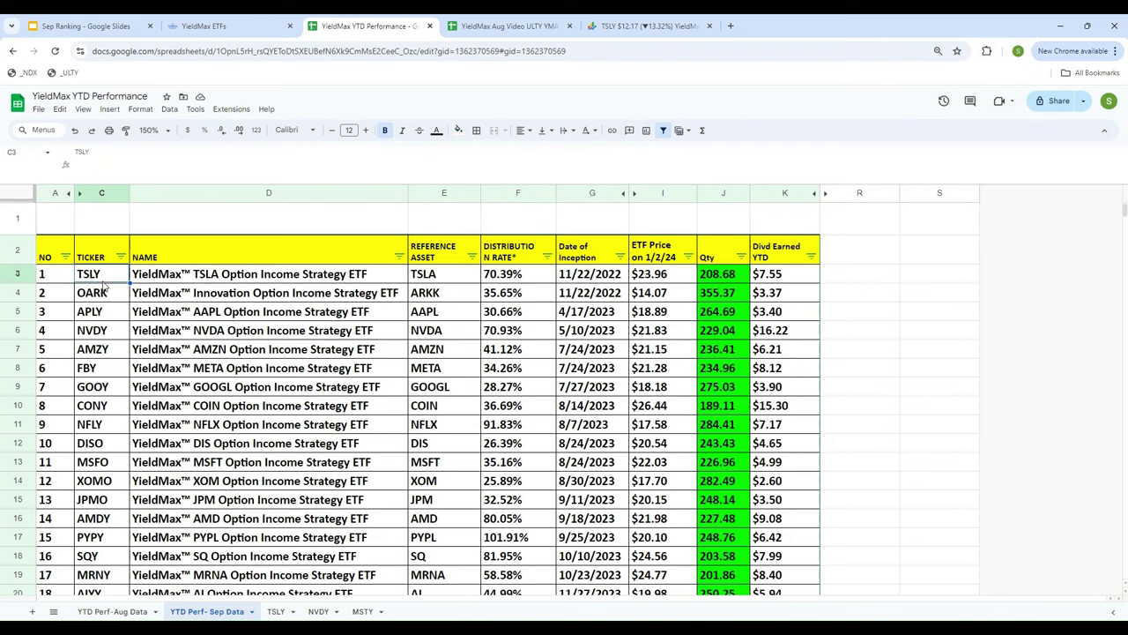
click(624, 27)
click(487, 106)
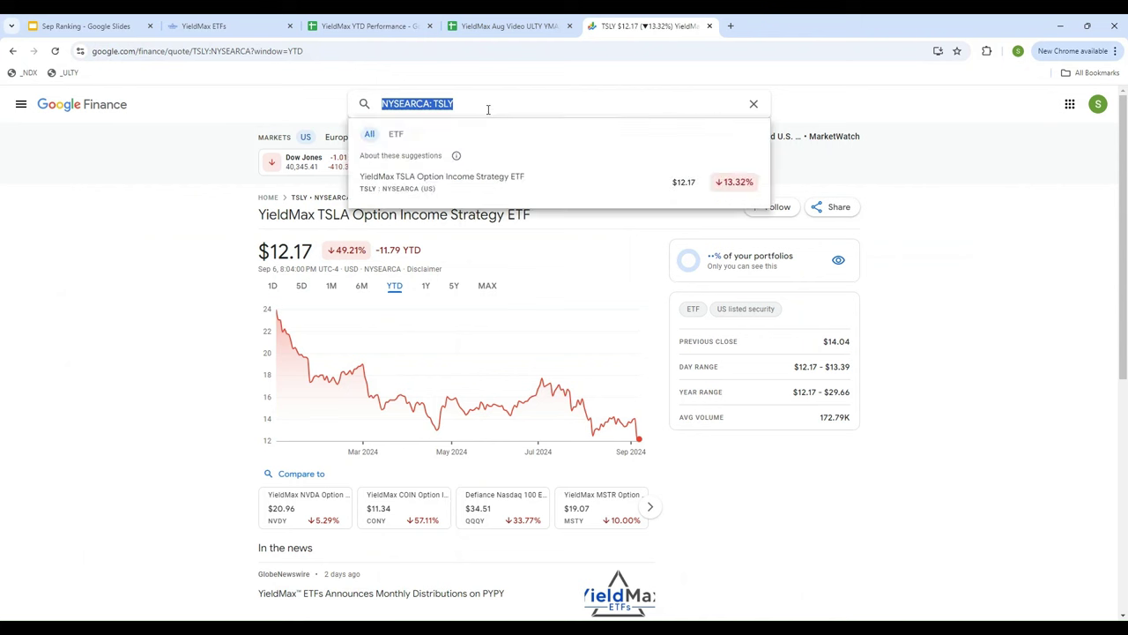
text(TSLY)
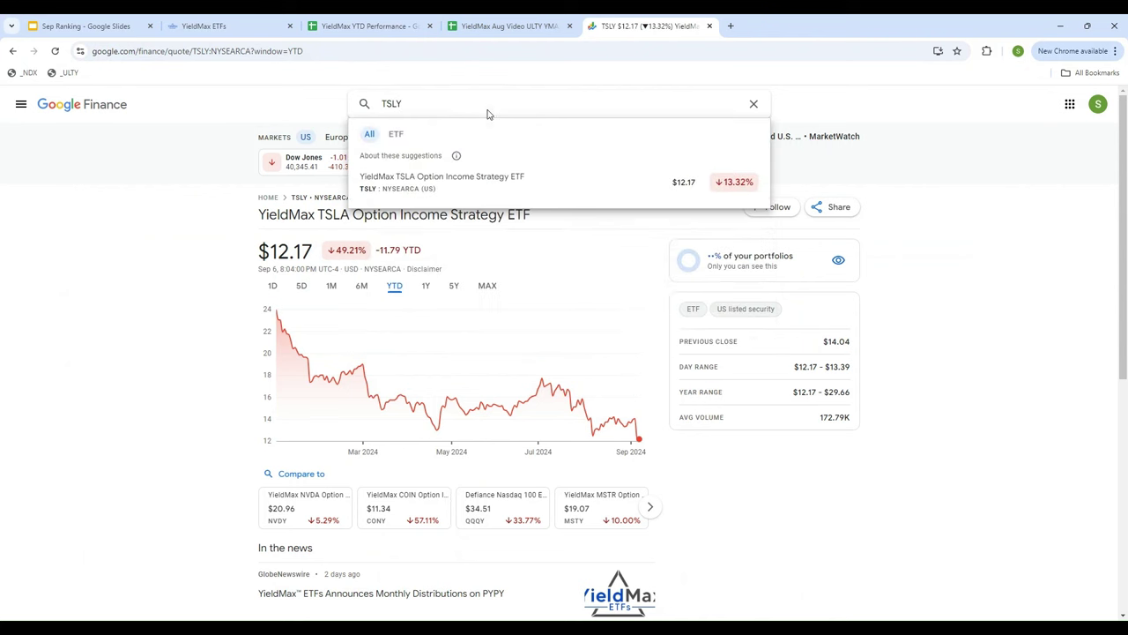
key(Return)
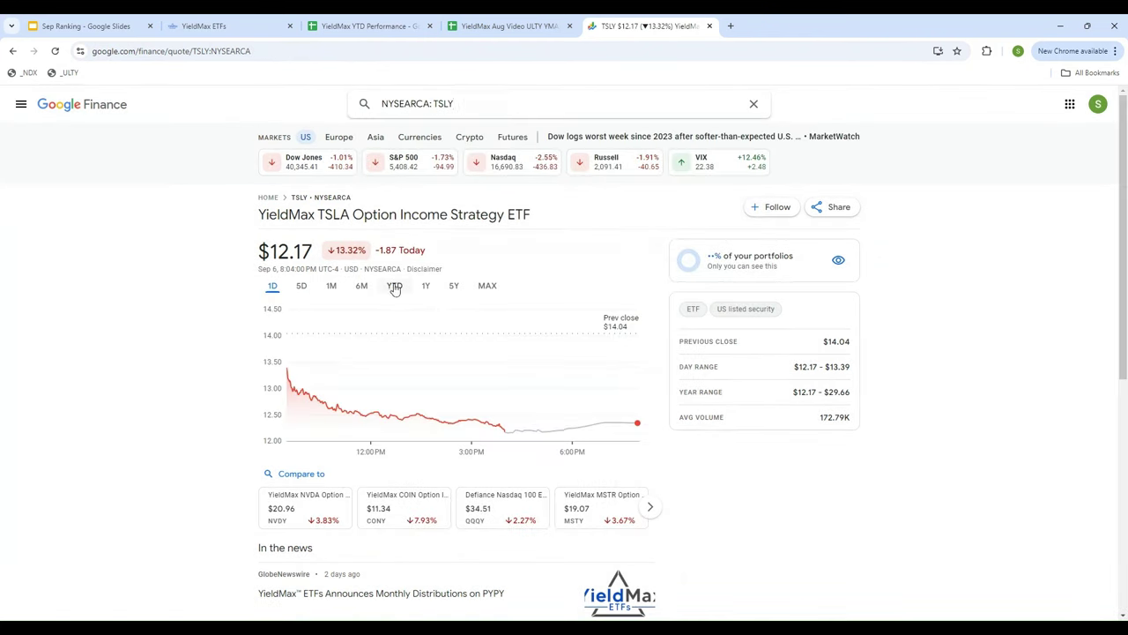
click(395, 286)
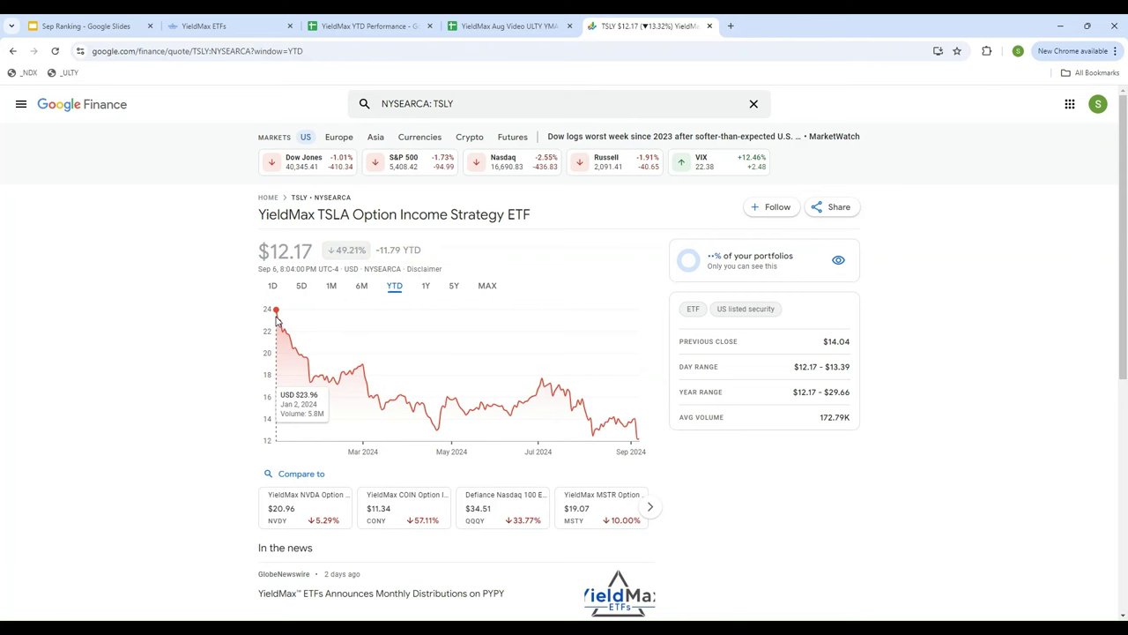
- Return to the YTD Performance spreadsheet and unhide the $ invested column before TSLY's 1/2/24 ETF price
click(375, 26)
click(657, 280)
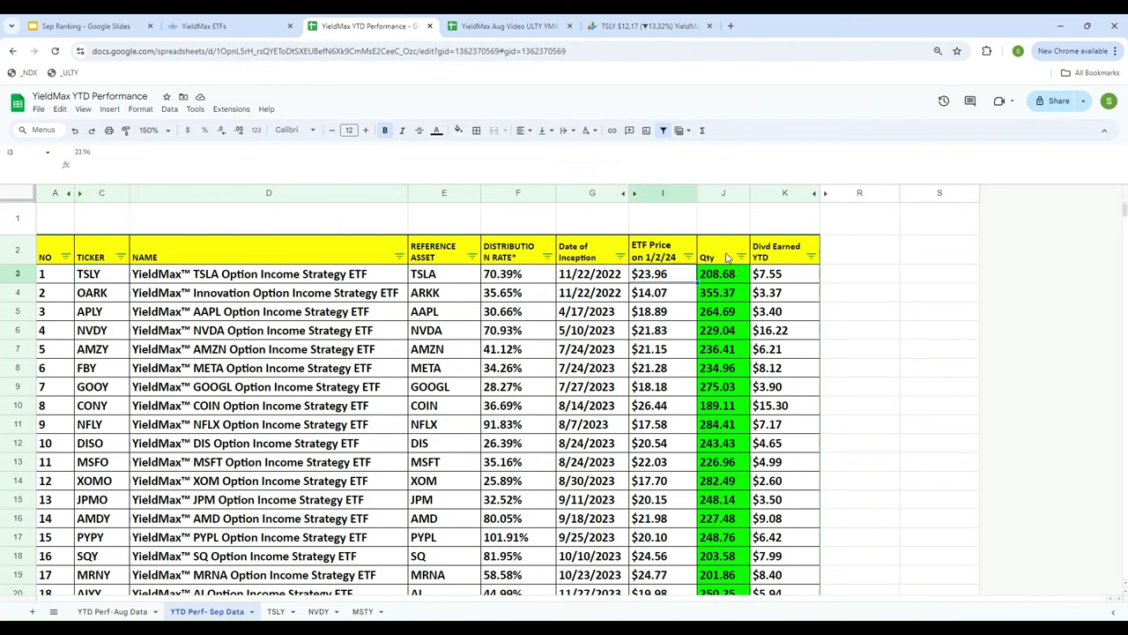
click(634, 193)
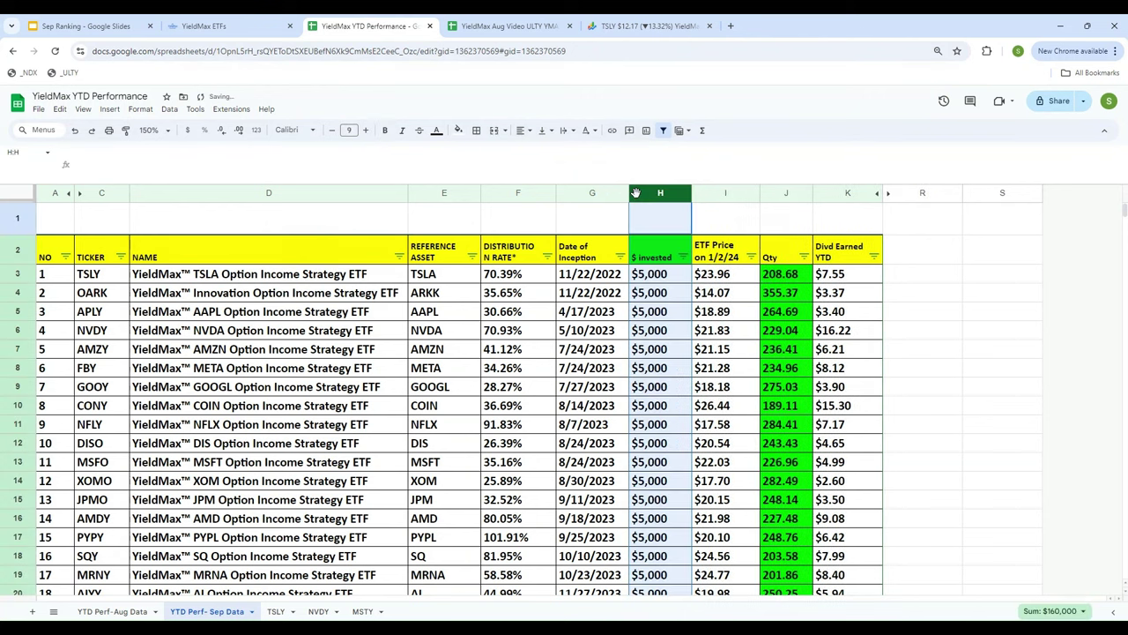
click(663, 280)
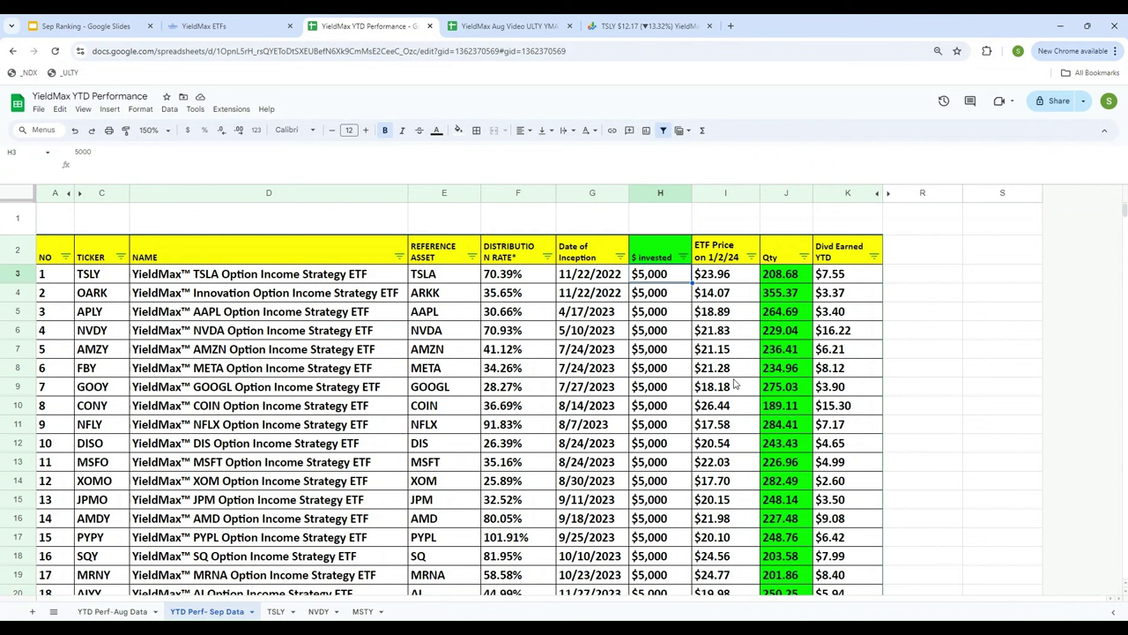
- Enter the formula =H3/I3 as TSLY's quantity, dividing the invested amount by the 1/2/24 ETF price
key(Right)
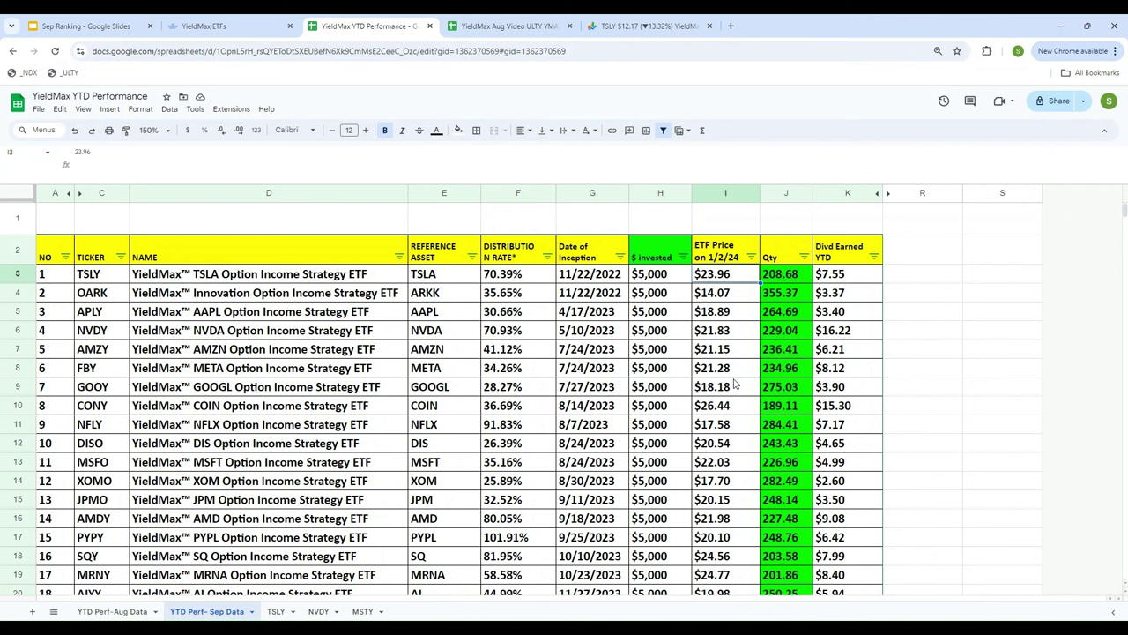
key(Left)
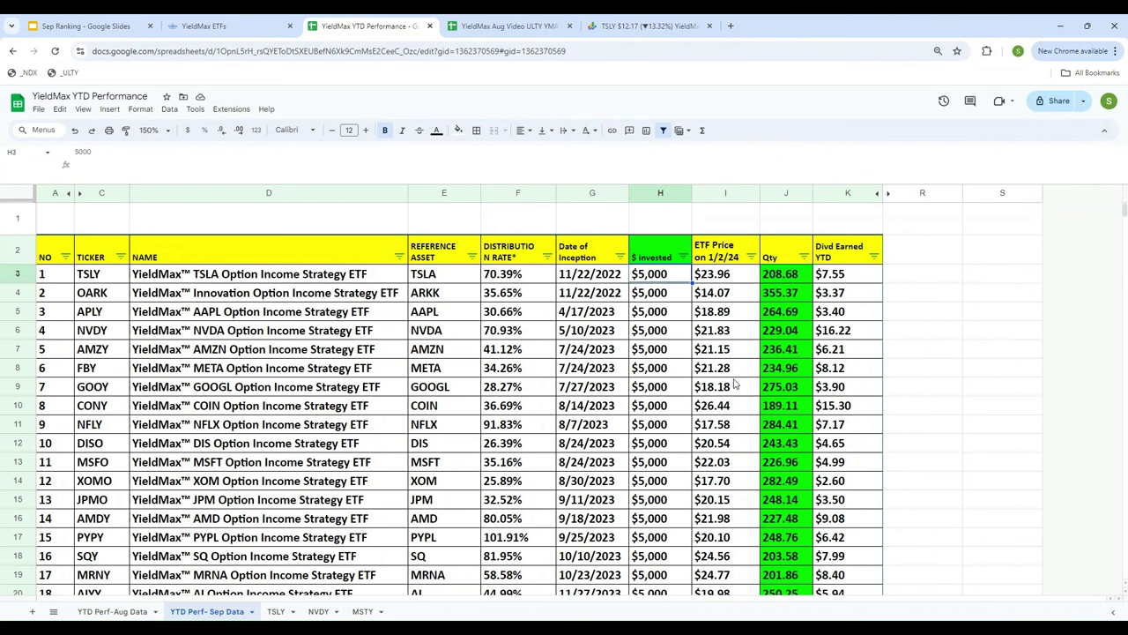
key(Right)
key(Right)
text(=)
key(Left)
key(Left)
text(/)
key(Left)
key(Return)
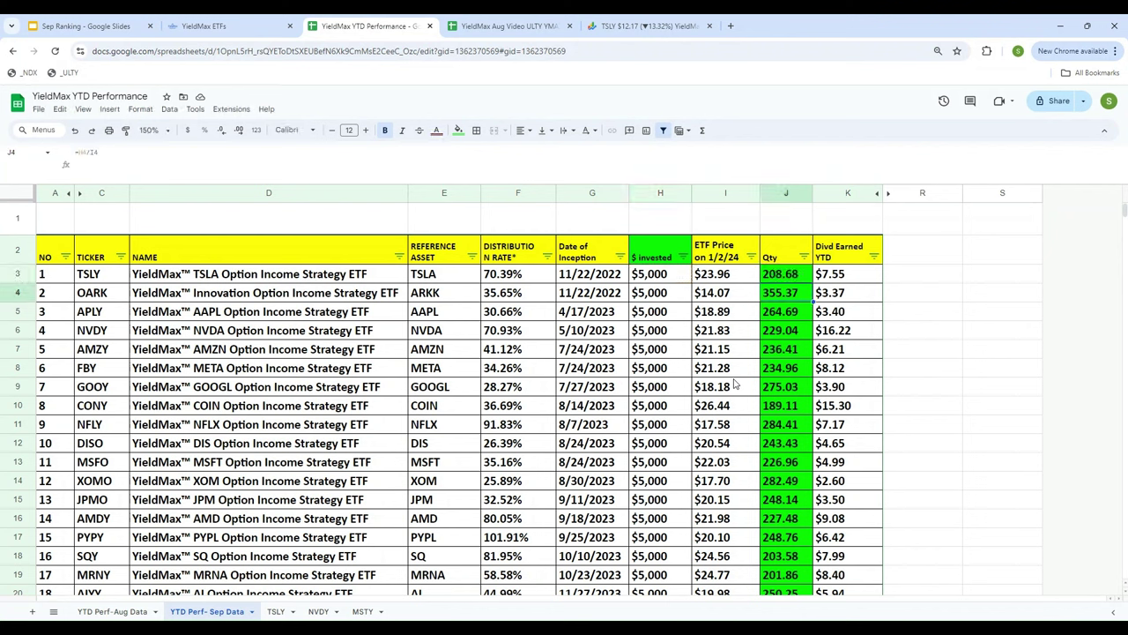
key(Up)
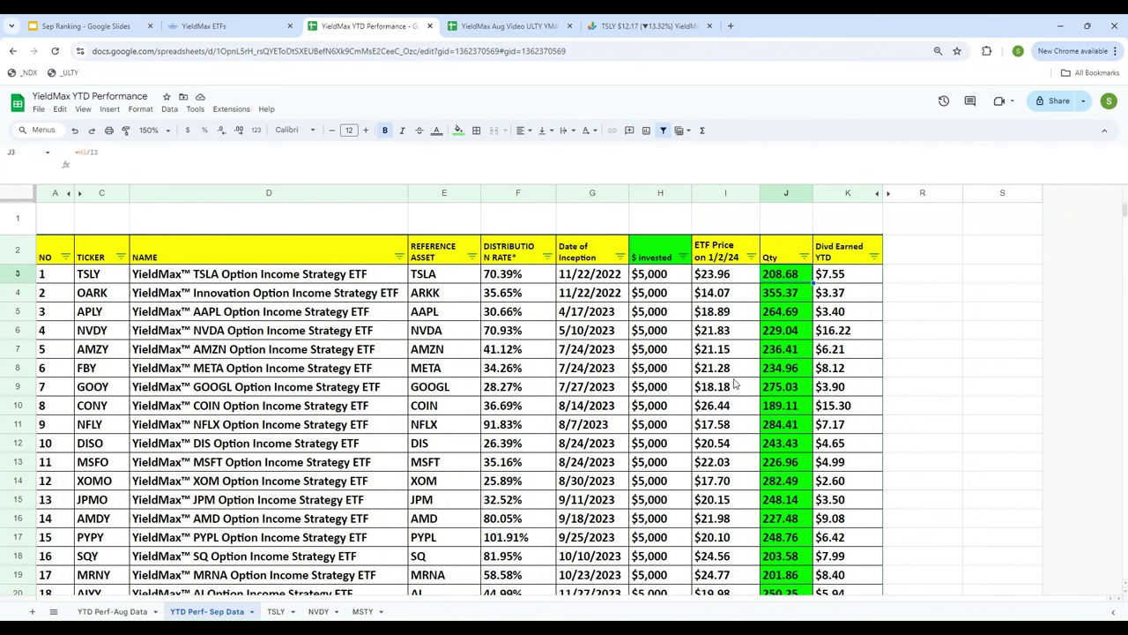
- Check TSLY's year-to-date dividend, then go through the numbered fund rows down to the end of the list
key(Right)
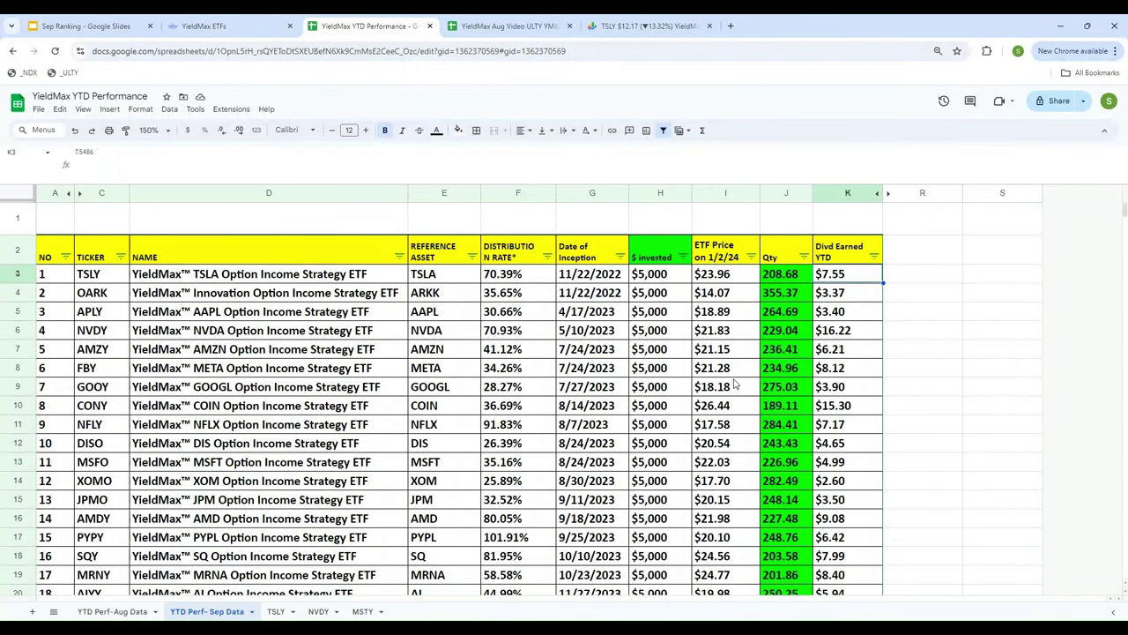
key(Left)
key(Left)
key(Left)
key(Left)
key(Left)
key(Left)
key(Left)
key(Left)
key(Left)
key(Down)
key(Down)
key(Down)
key(Down)
key(Down)
key(Down)
key(Down)
key(Down)
key(Down)
key(Down)
key(Down)
key(Down)
key(Down)
key(Down)
key(Down)
key(Down)
key(Down)
key(Down)
key(Down)
key(Down)
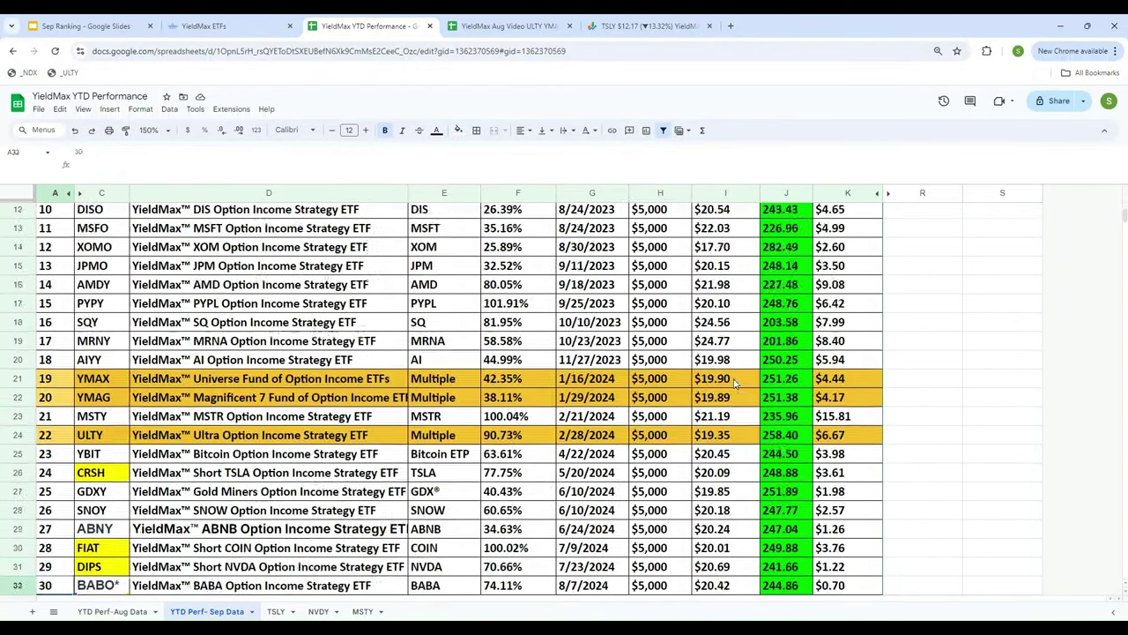
key(Down)
key(Down)
key(Down)
key(Down)
key(Down)
key(Down)
key(Down)
key(Down)
key(Down)
key(Down)
key(Down)
key(Up)
key(Up)
key(Up)
key(Up)
key(Up)
key(Up)
key(Up)
key(Up)
key(Up)
- Return to the start of the fund list and select the TSLY ticker, then the entire NVDY row
key(ctrl+Up)
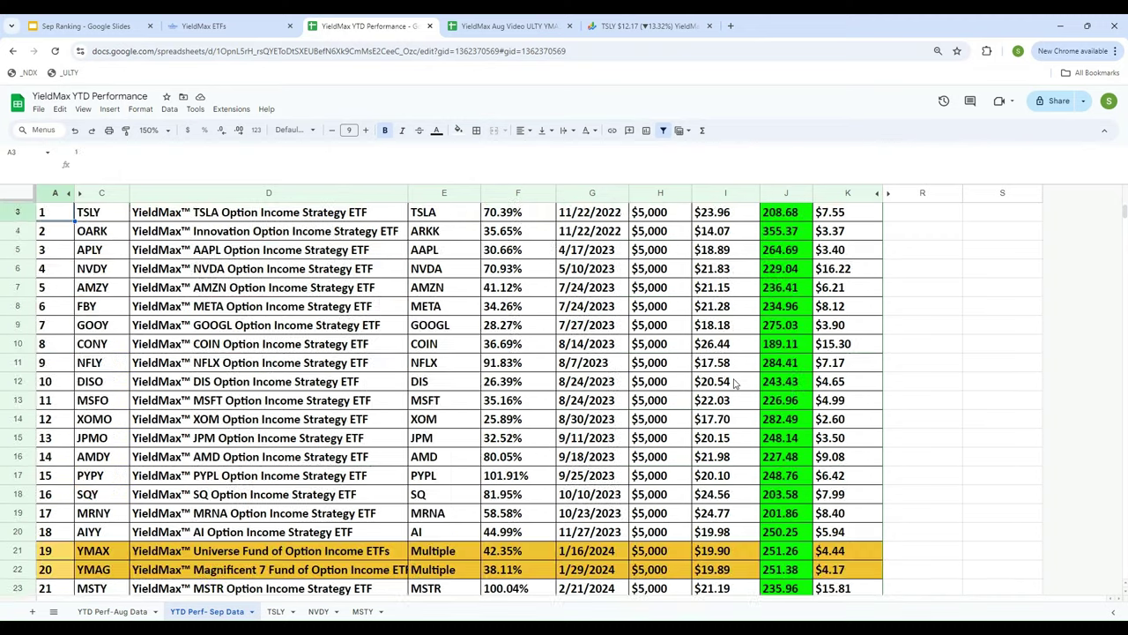
key(Up)
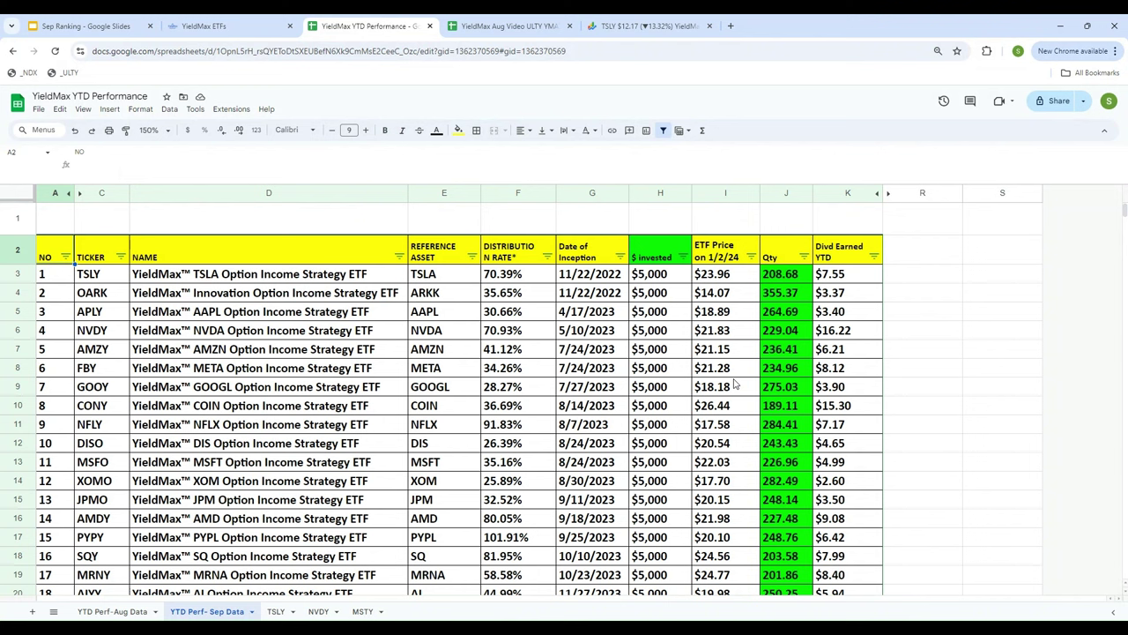
key(Down)
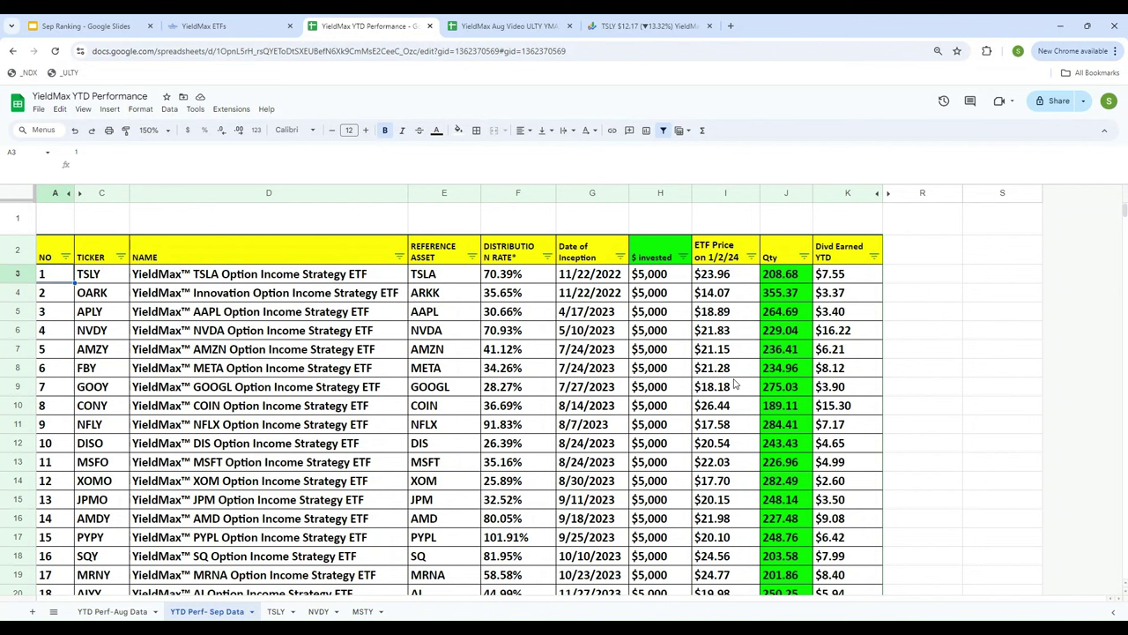
click(89, 278)
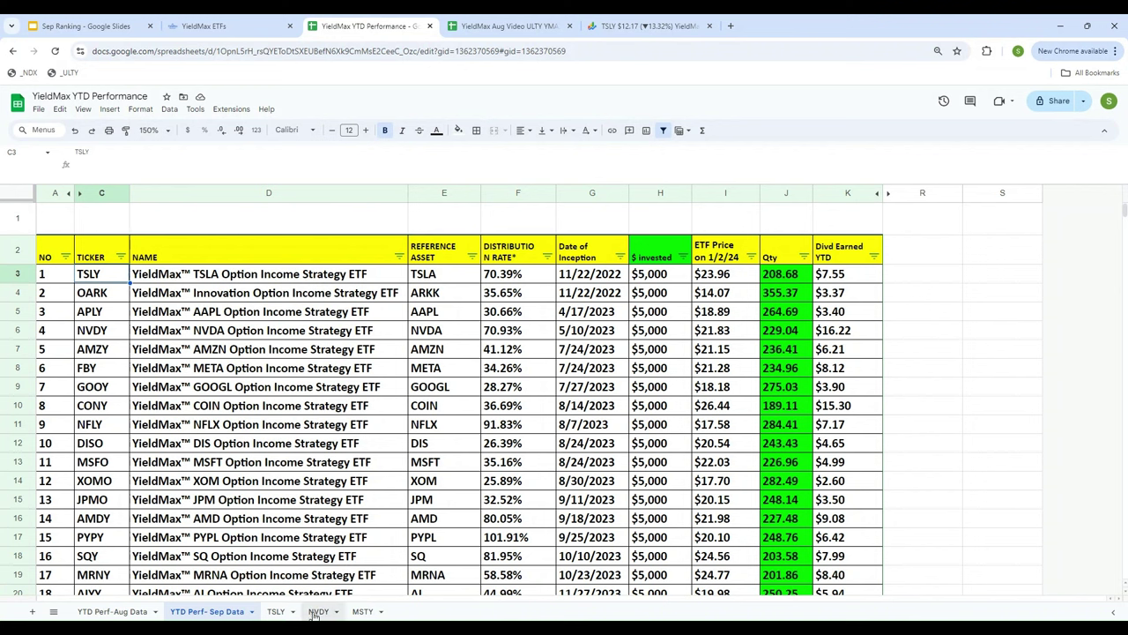
click(19, 332)
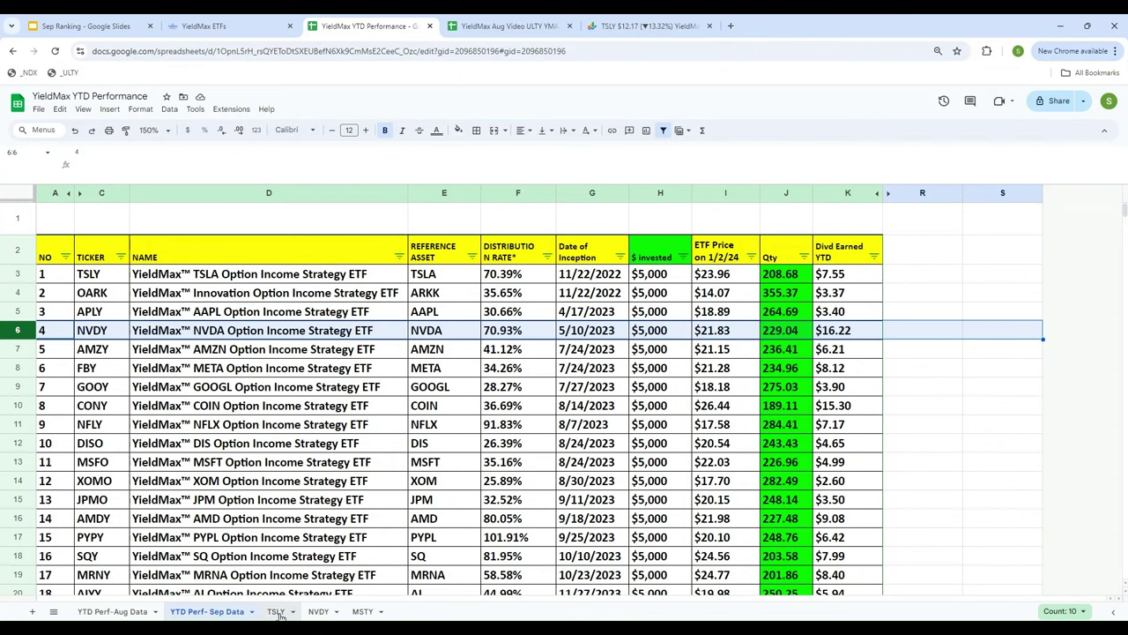
- Open the TSLY sheet, review its total investment and starting share price, and check that price on Google Finance's year-to-date chart
click(280, 615)
click(599, 236)
key(Left)
key(Left)
key(Left)
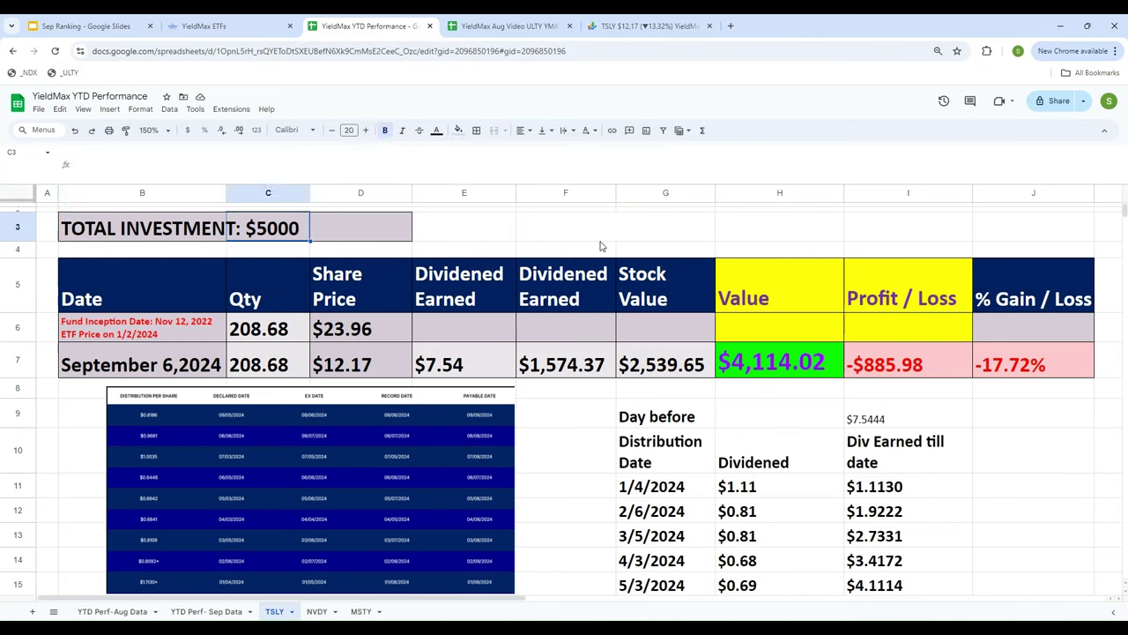
key(Down)
key(Down)
key(Down)
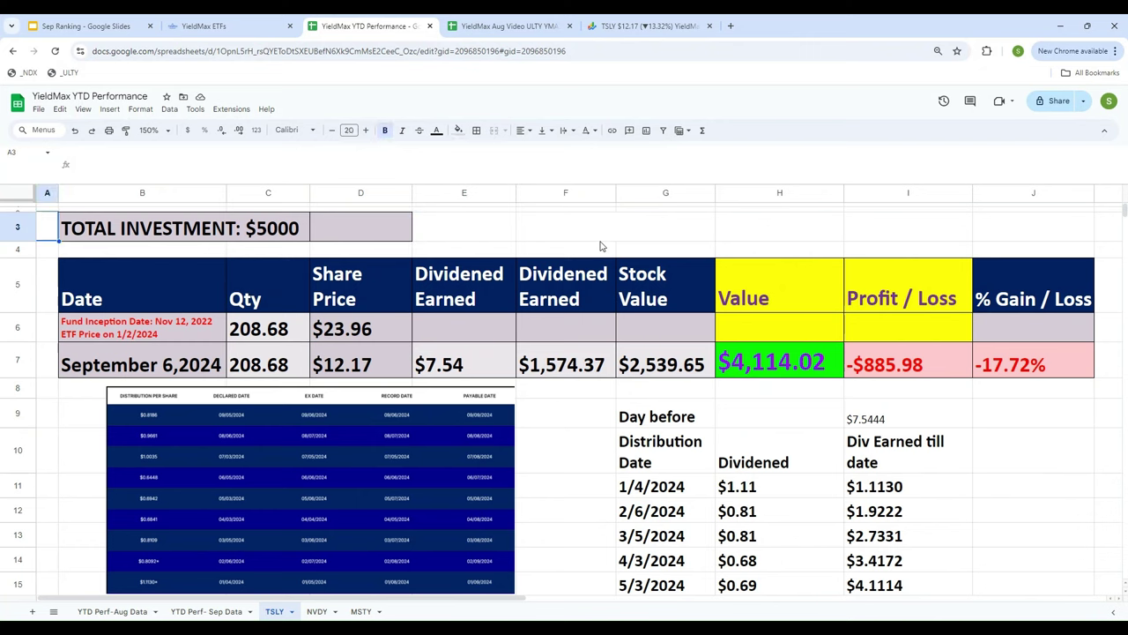
key(Right)
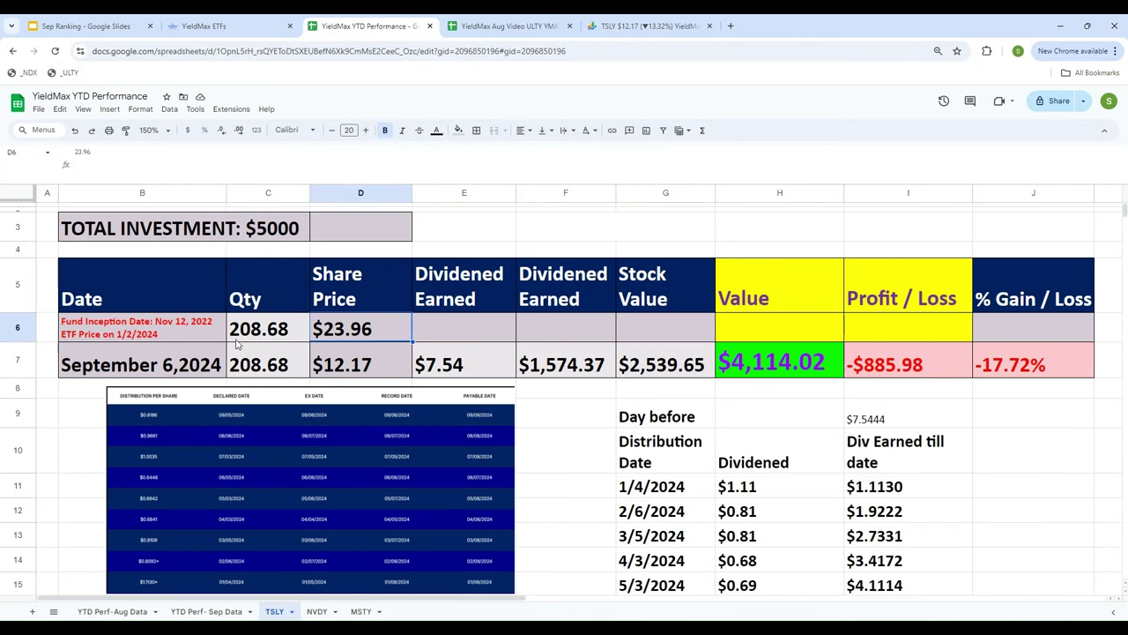
click(617, 26)
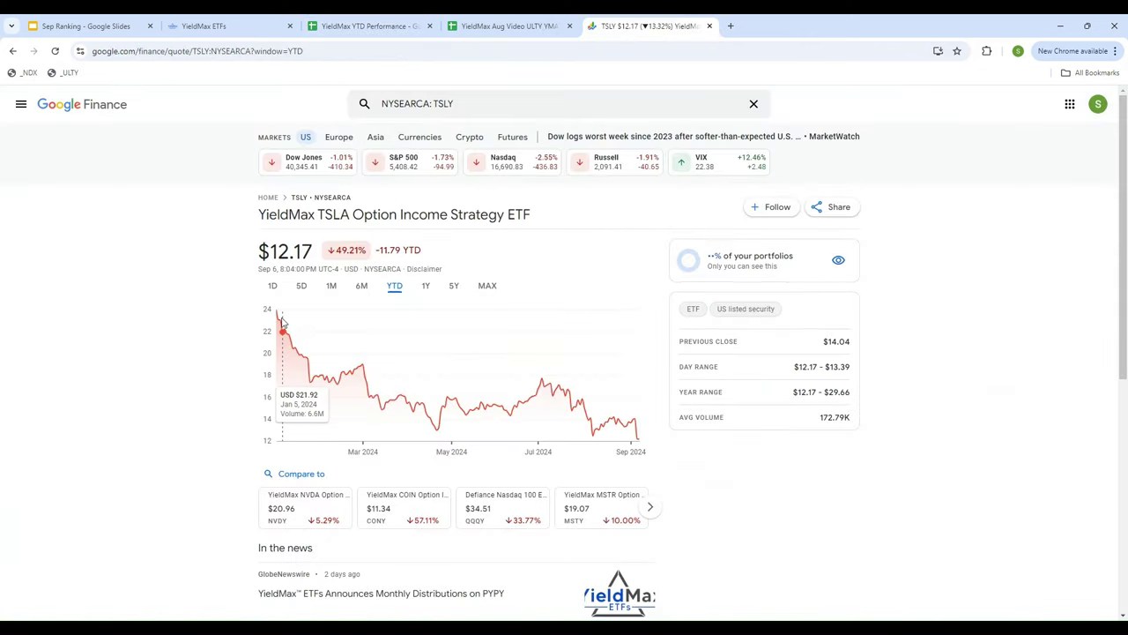
- Return to the TSLY sheet and enter =5000/D6 as the initial quantity in C6
click(365, 25)
click(251, 336)
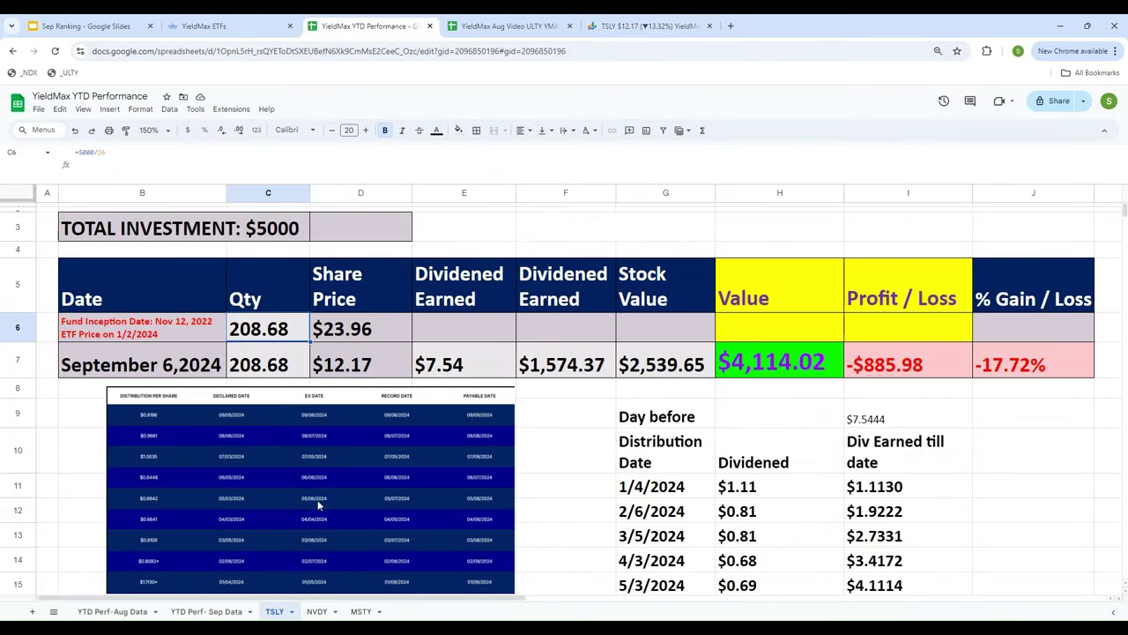
text(=5000)
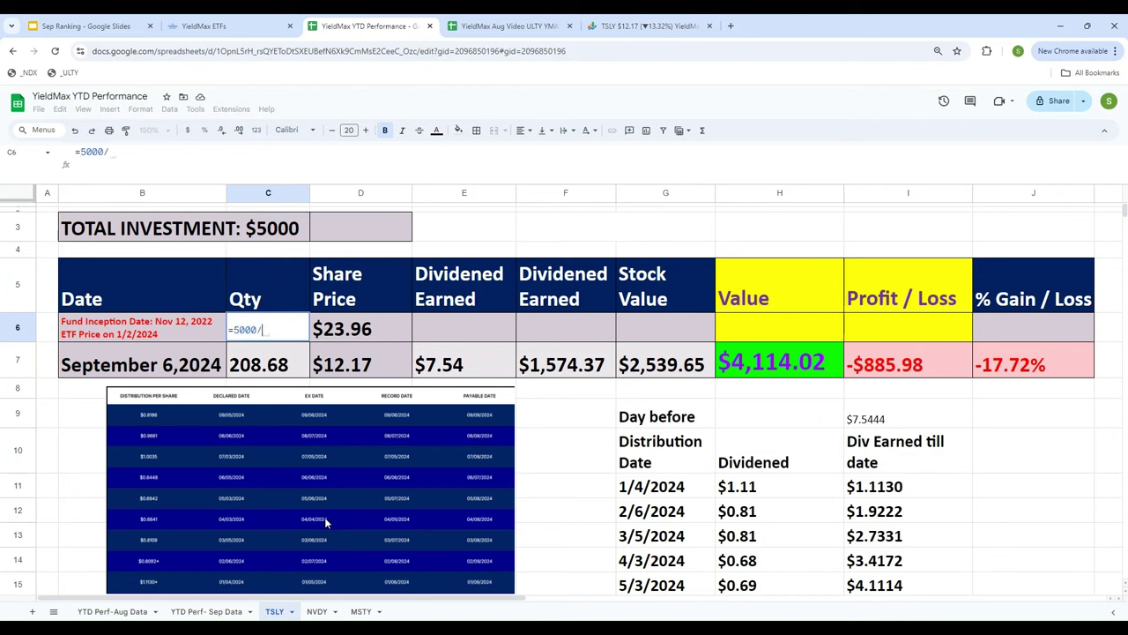
text(/)
key(Right)
key(Return)
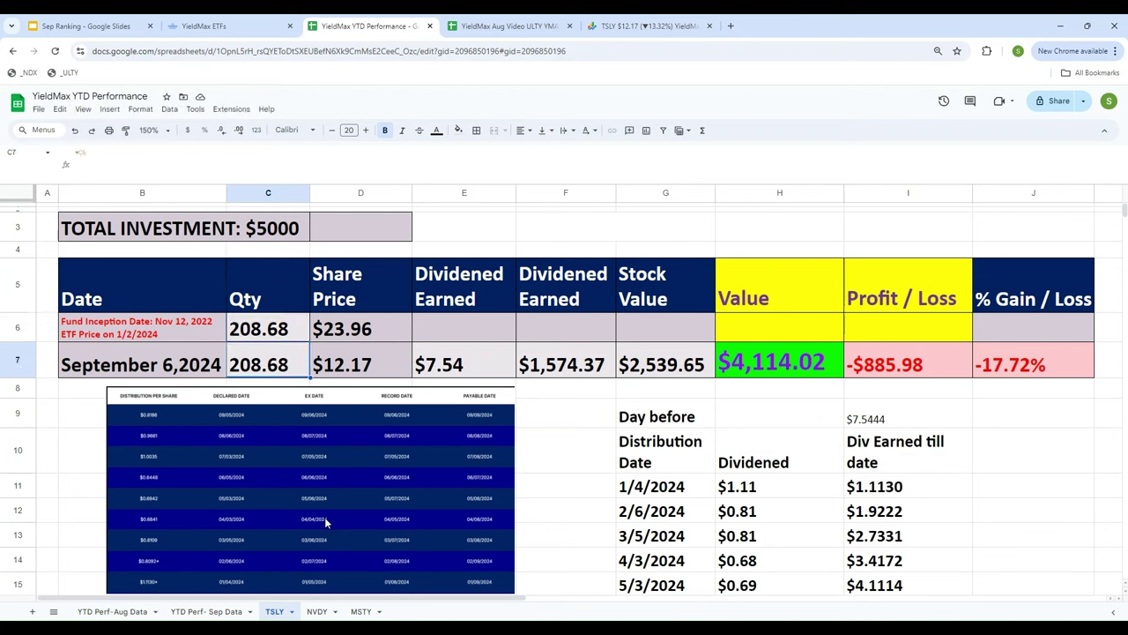
key(Up)
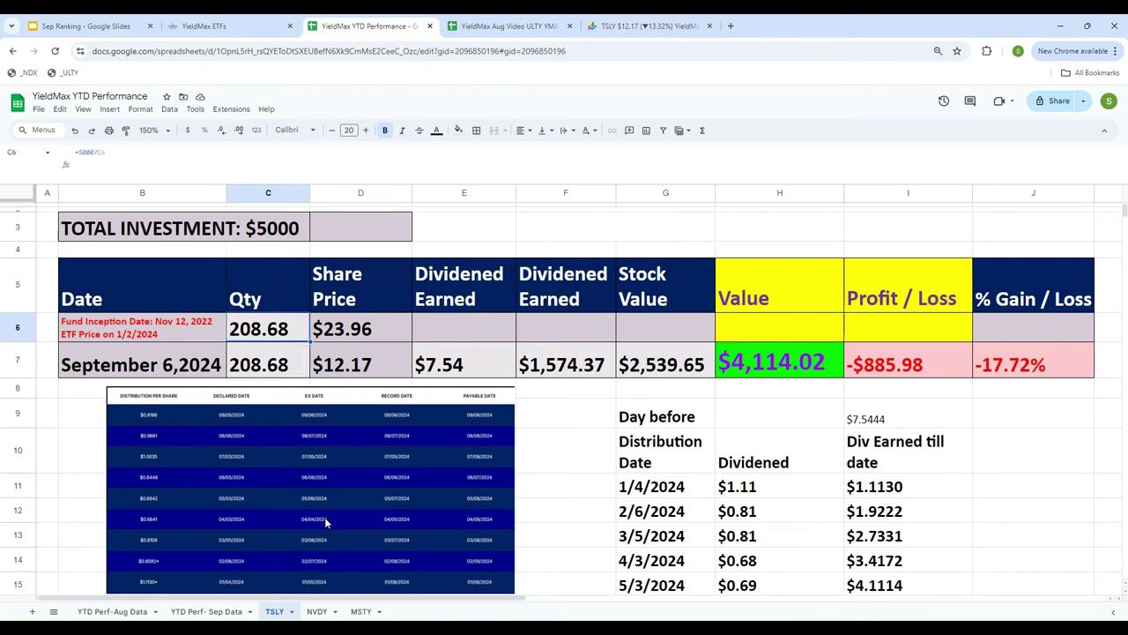
key(shift+Down)
key(shift+Up)
key(shift+Right)
key(shift+Left)
key(Home)
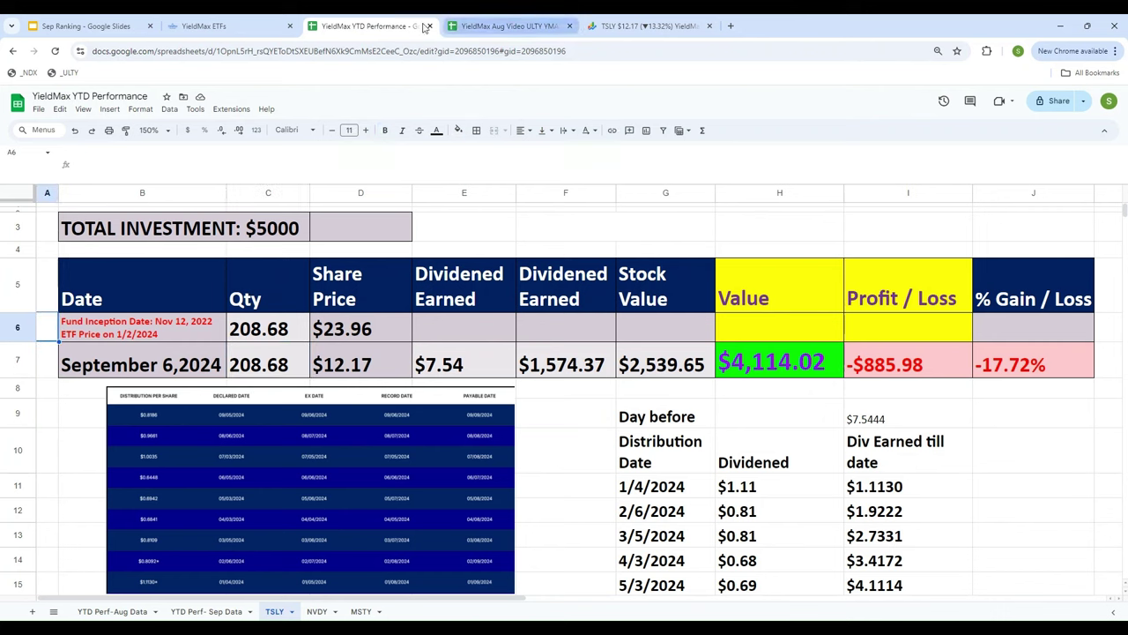
- Open TSLY's fund page on the YieldMax ETFs site and examine its 2024 distribution history
click(211, 25)
scroll(155, 296, up, 5)
scroll(154, 296, up, 15)
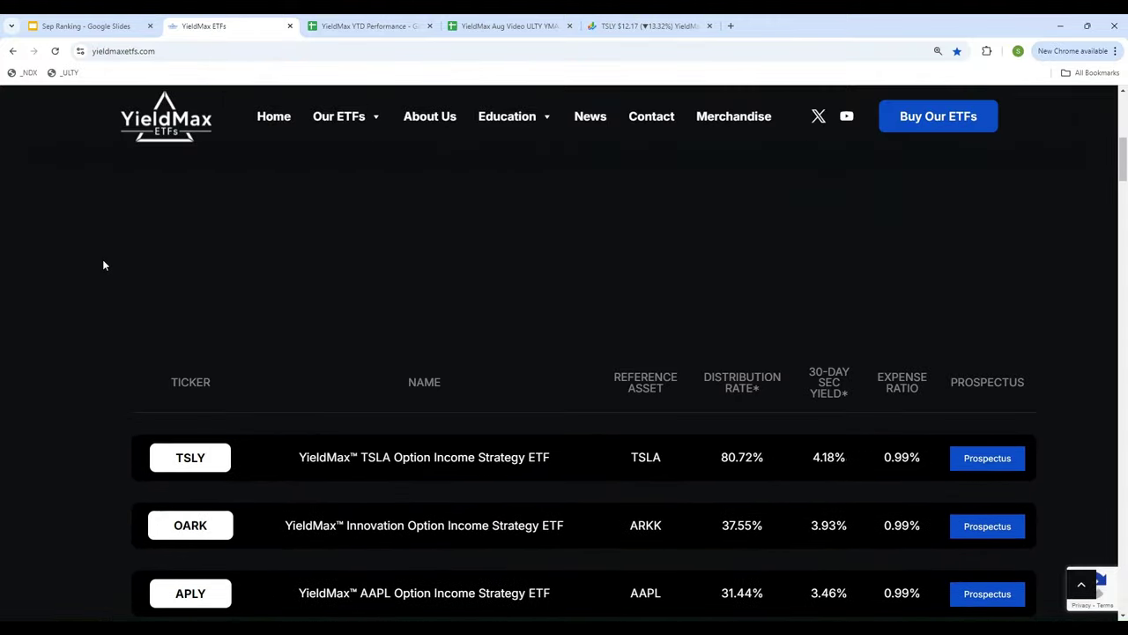
click(191, 458)
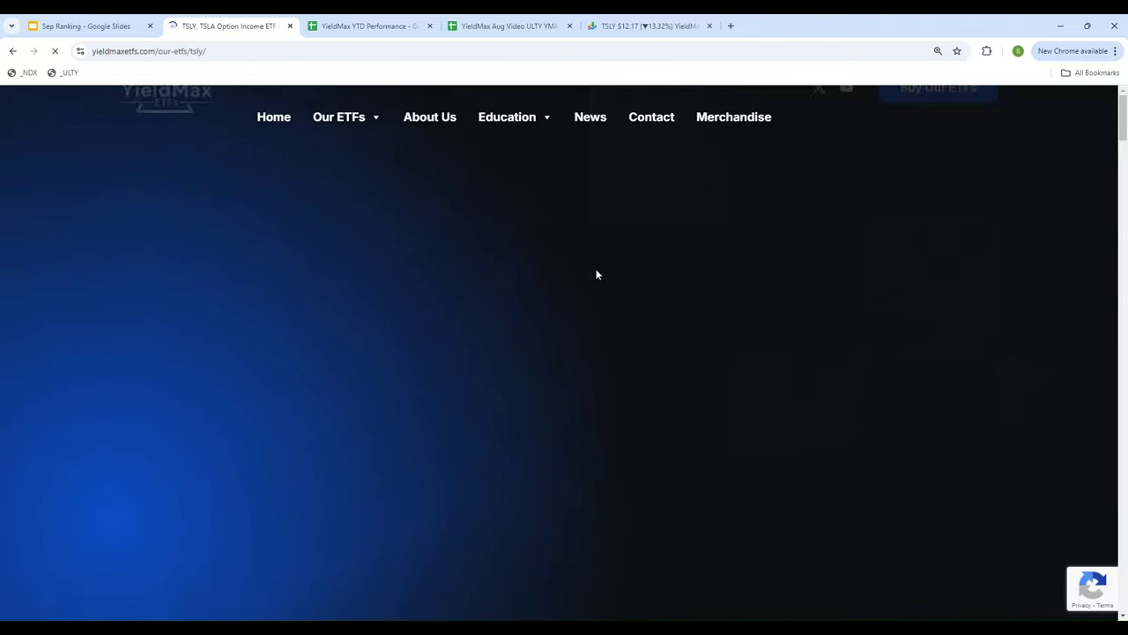
scroll(591, 291, down, 2)
scroll(590, 291, down, 10)
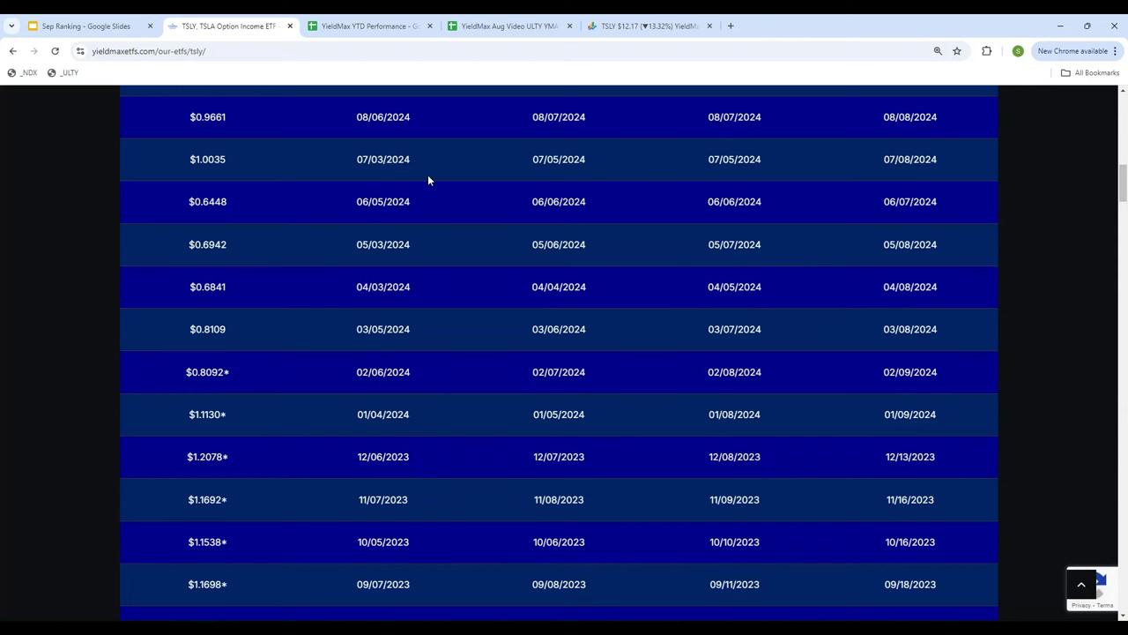
scroll(427, 174, up, 1)
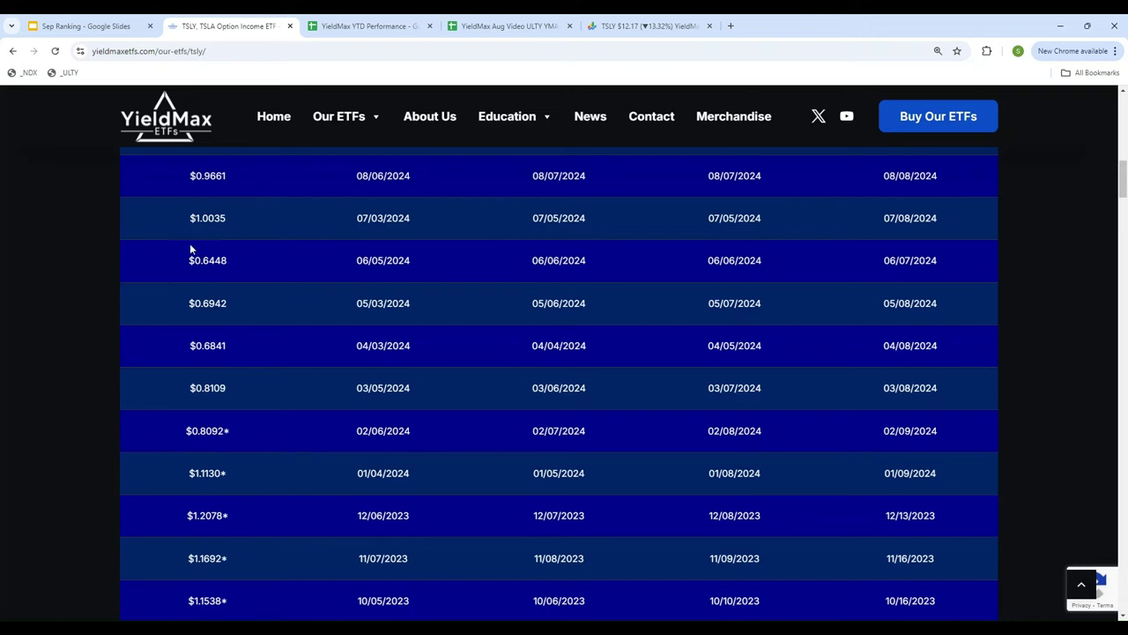
- Return to the TSLY sheet and go through the distribution dates and dividends from 1/4/2024 to 9/5/2024
click(365, 26)
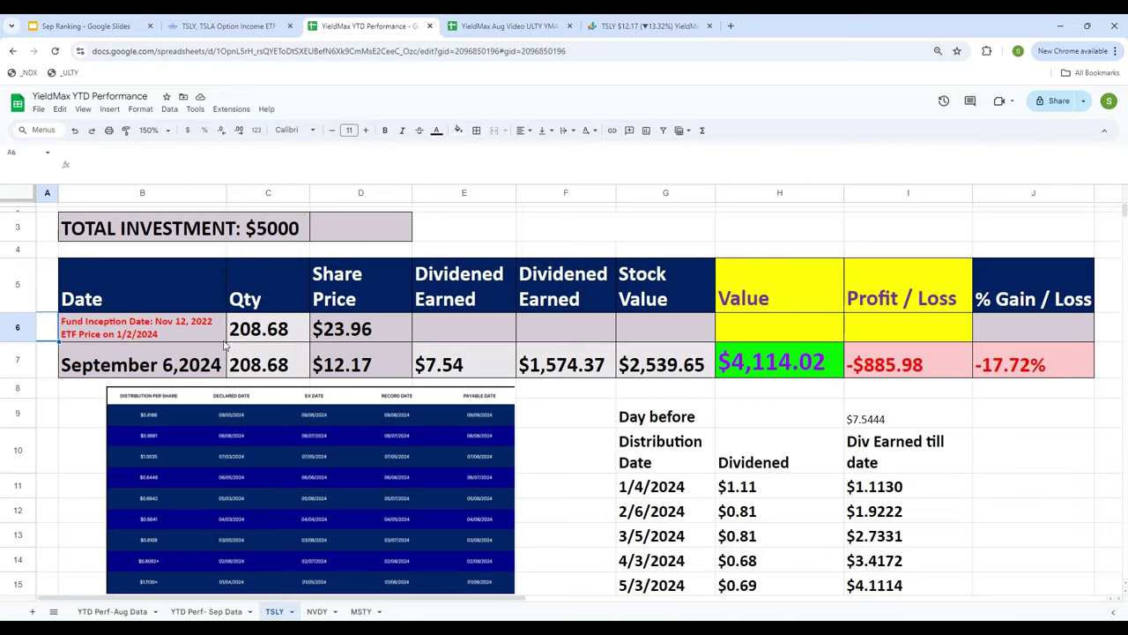
scroll(576, 476, down, 3)
scroll(576, 476, up, 2)
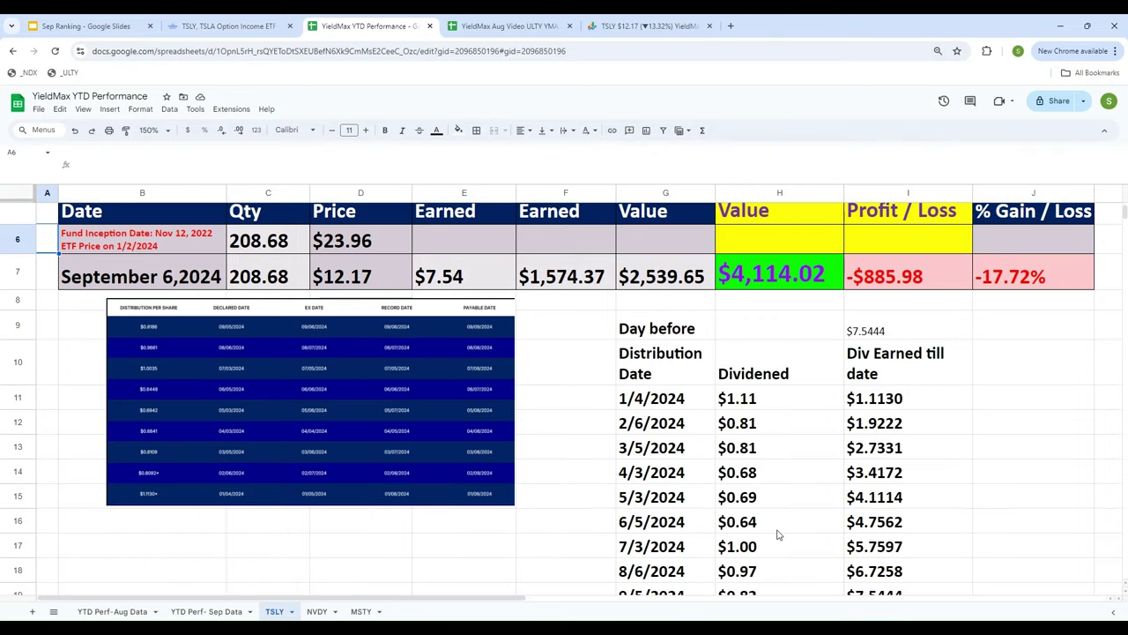
scroll(777, 535, down, 1)
click(652, 310)
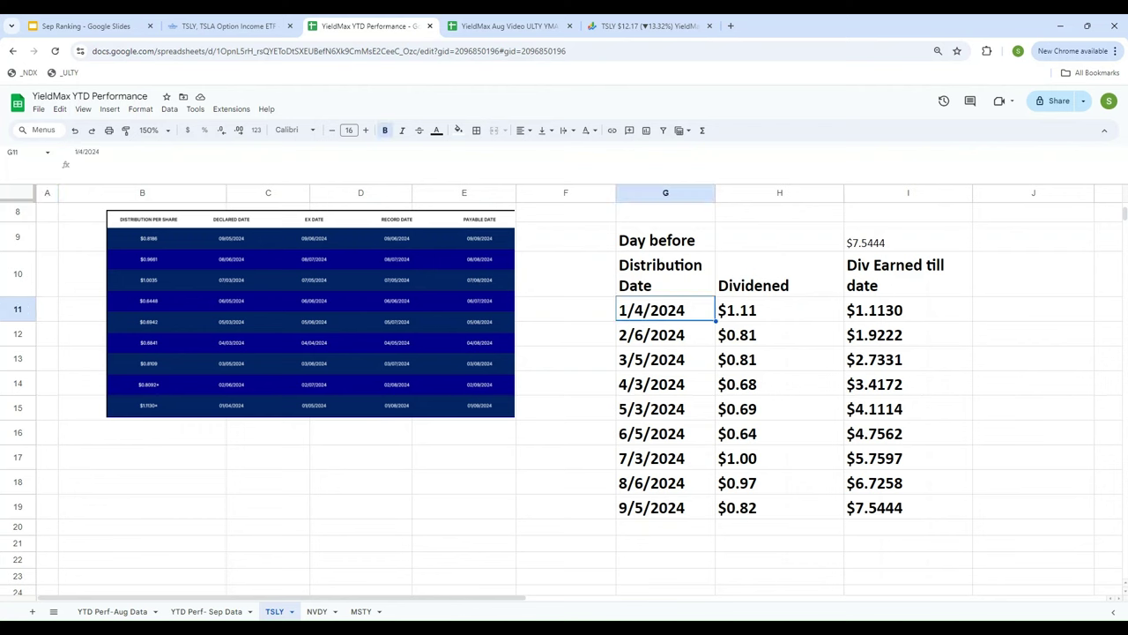
click(749, 309)
click(652, 309)
click(652, 334)
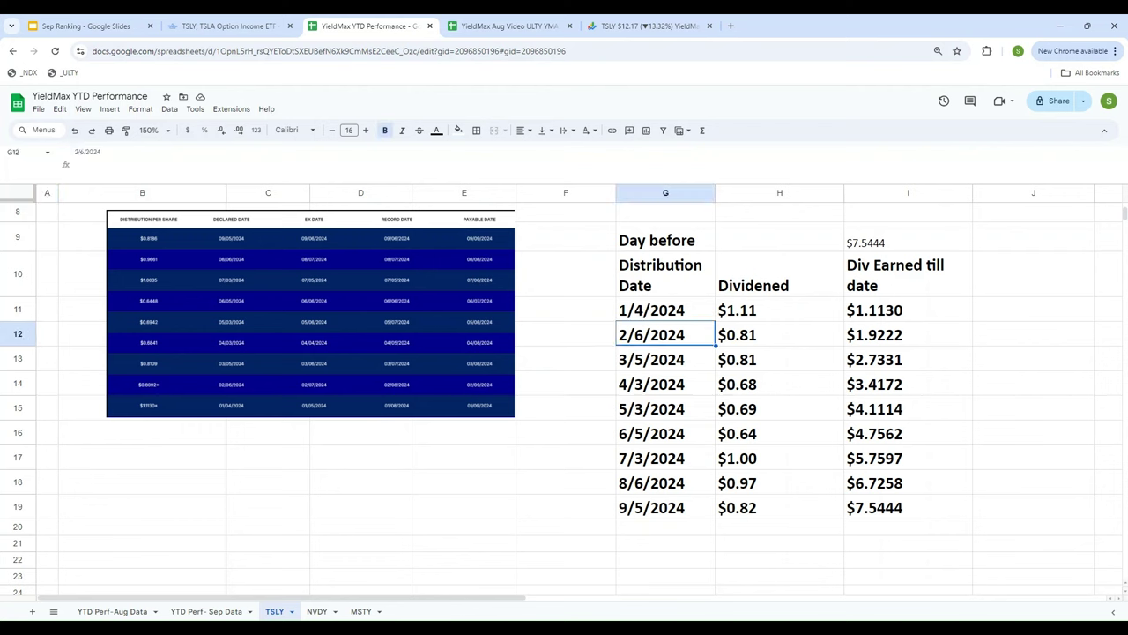
click(750, 334)
click(749, 359)
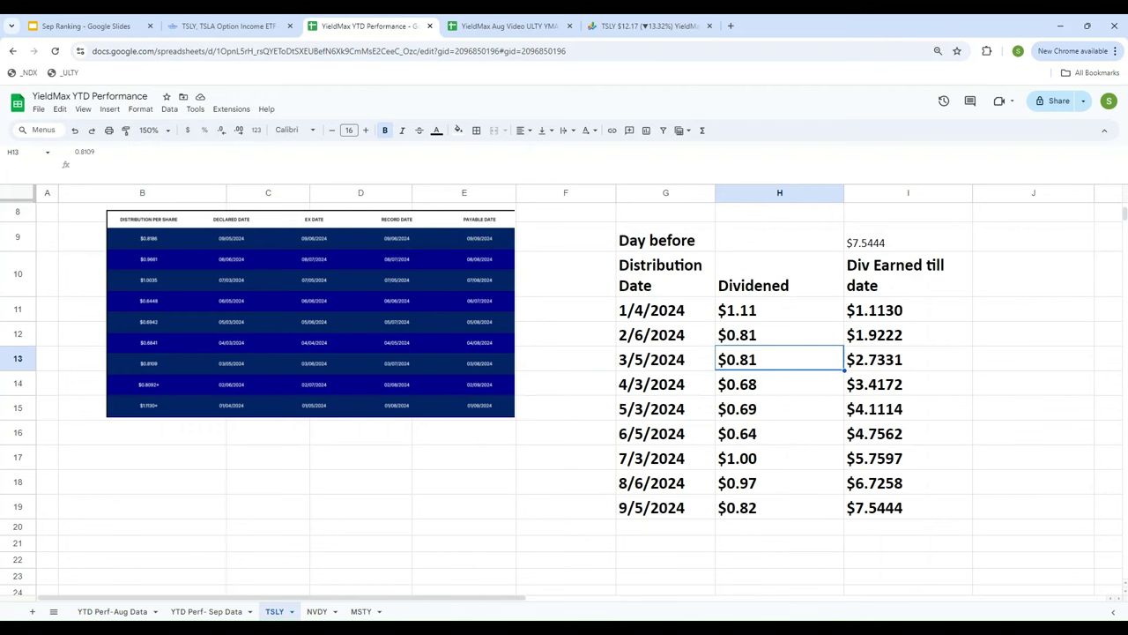
click(749, 384)
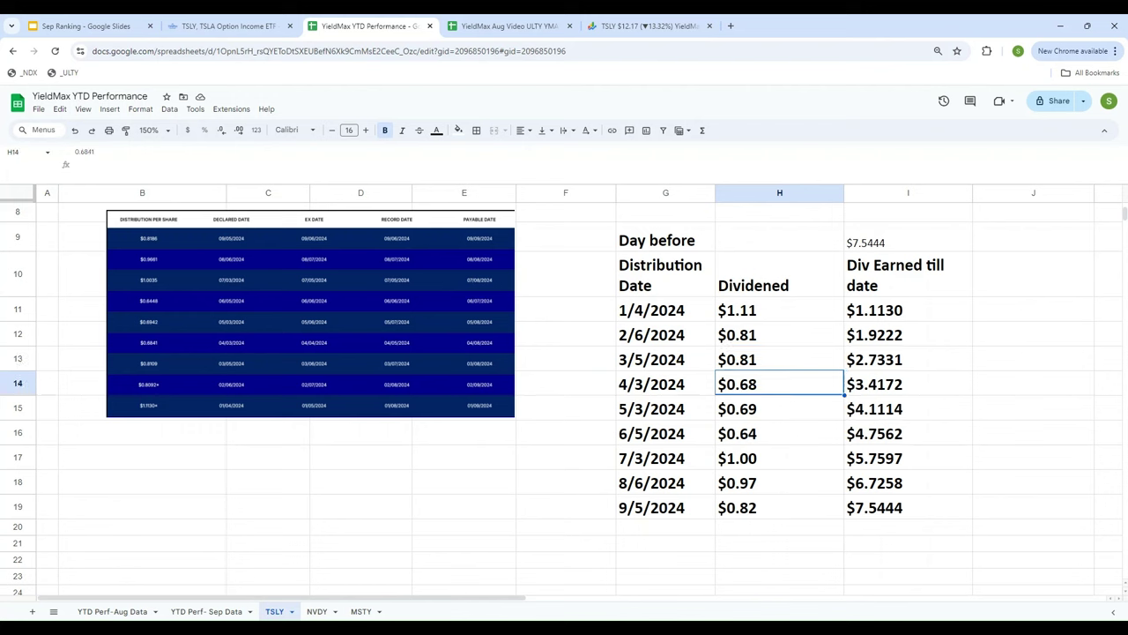
click(749, 409)
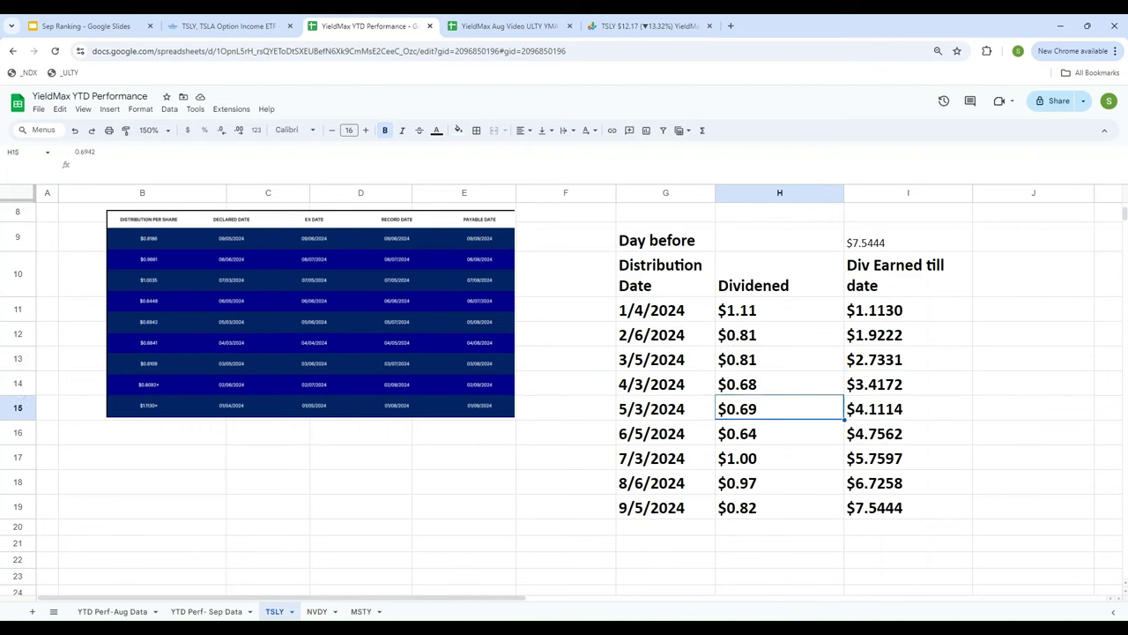
click(749, 432)
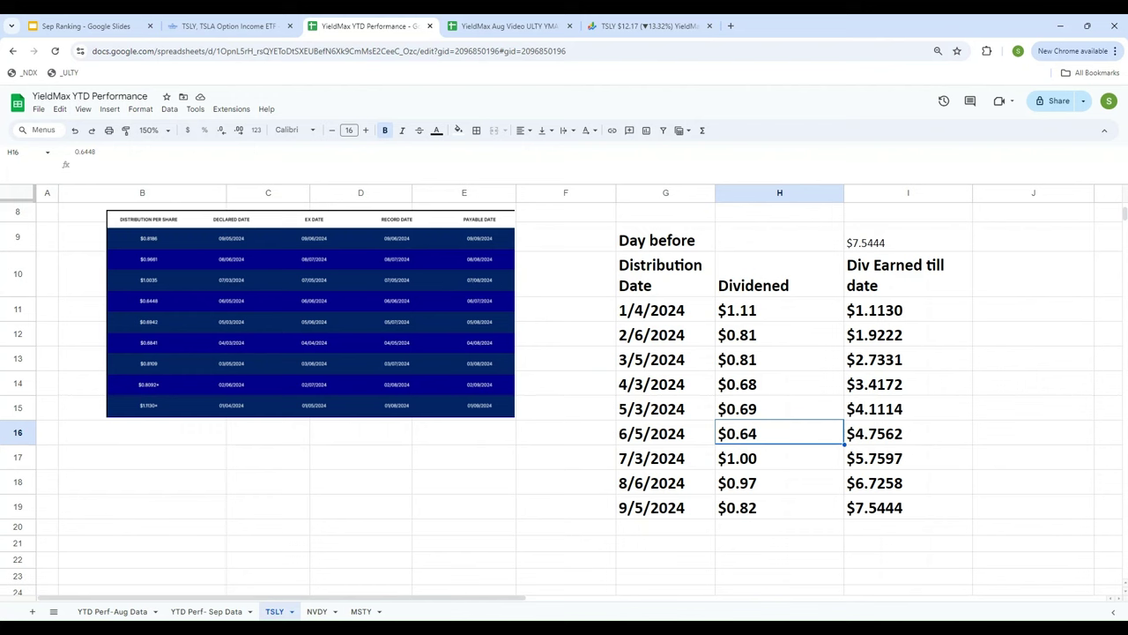
click(750, 506)
- Go back to the 1/4/2024 dividend and inspect the cumulative dividend formulas and the total dividend formula in I9
key(Up)
key(Up)
key(Up)
key(Up)
key(Up)
key(Up)
key(Up)
key(Up)
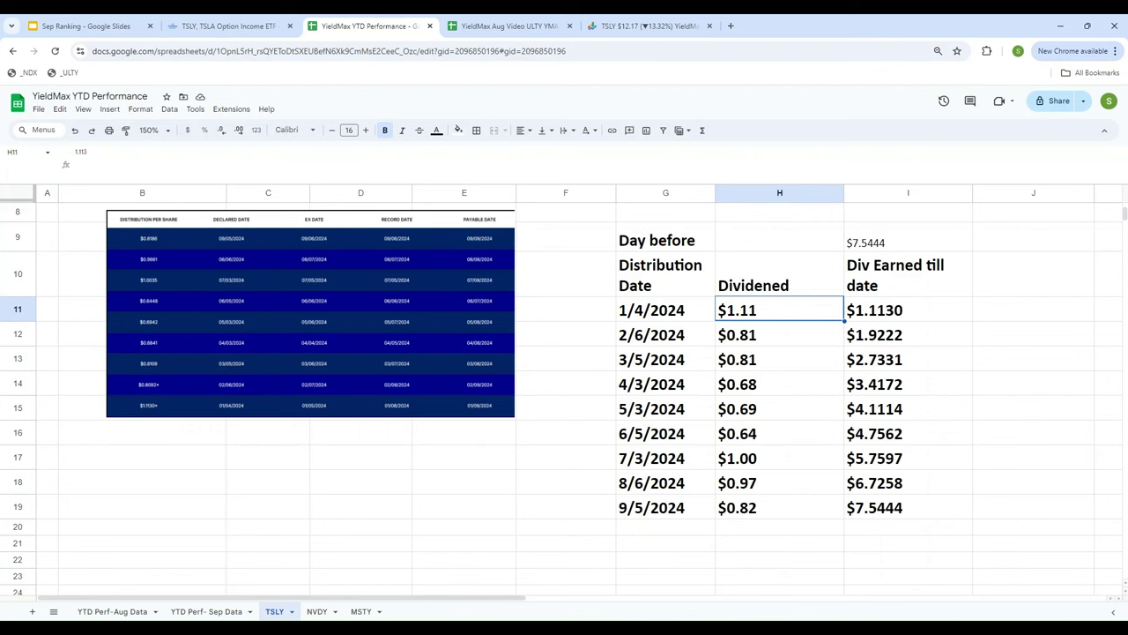
key(Right)
key(Left)
key(Down)
key(Right)
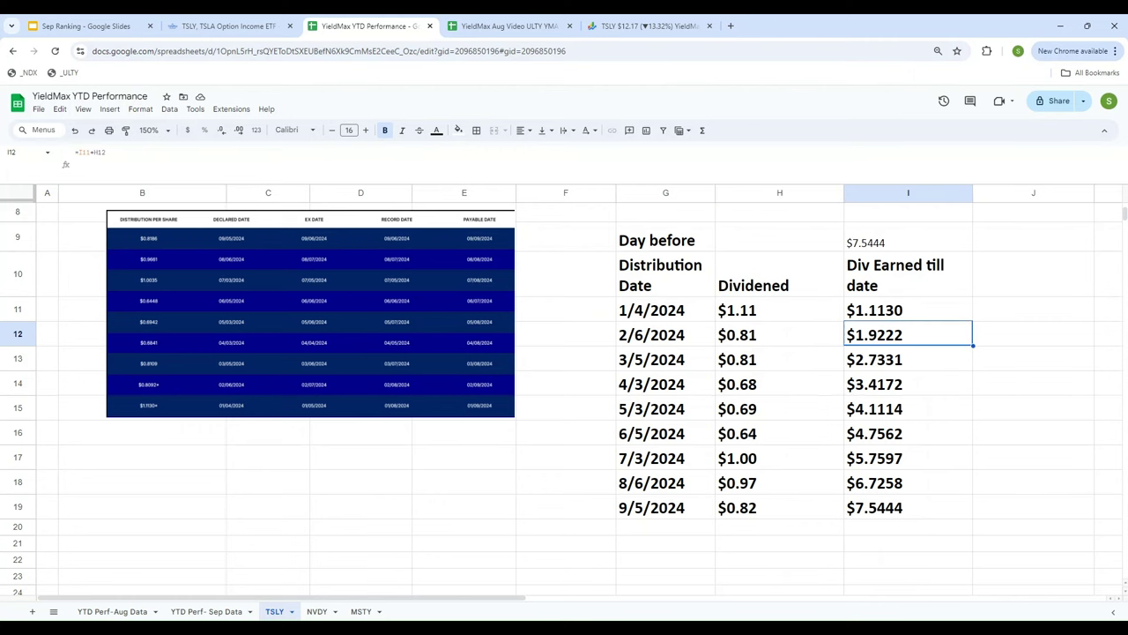
click(908, 242)
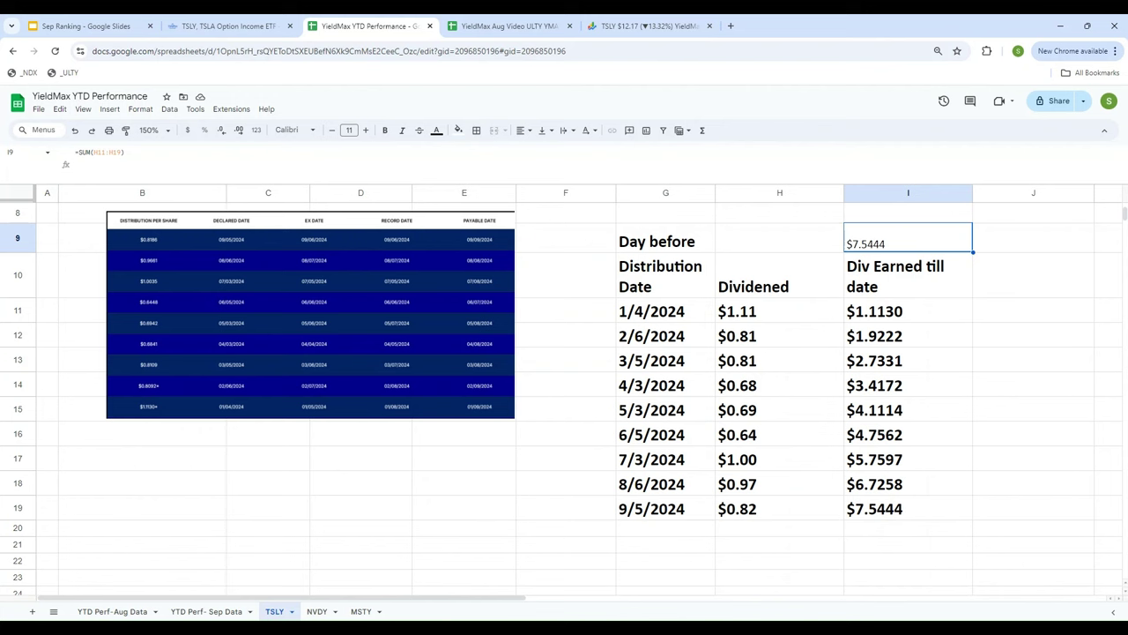
- Return to the summary table and check the September 6, 2024 row's dividend per share and quantity
key(Up)
key(Up)
key(Up)
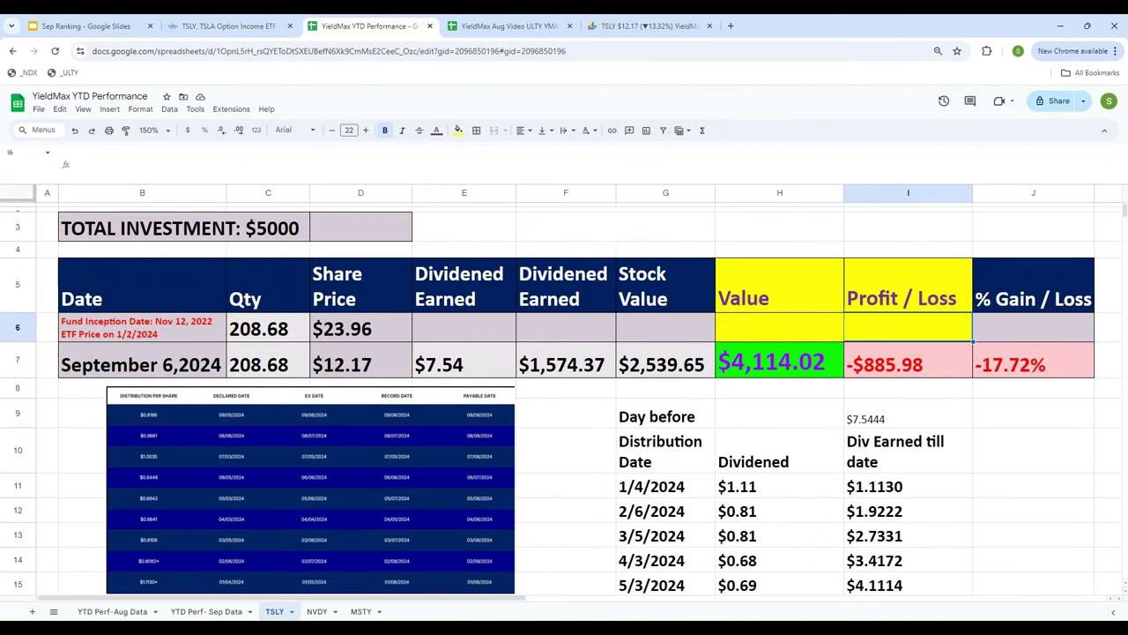
key(Left)
key(Left)
key(Left)
key(Left)
key(Down)
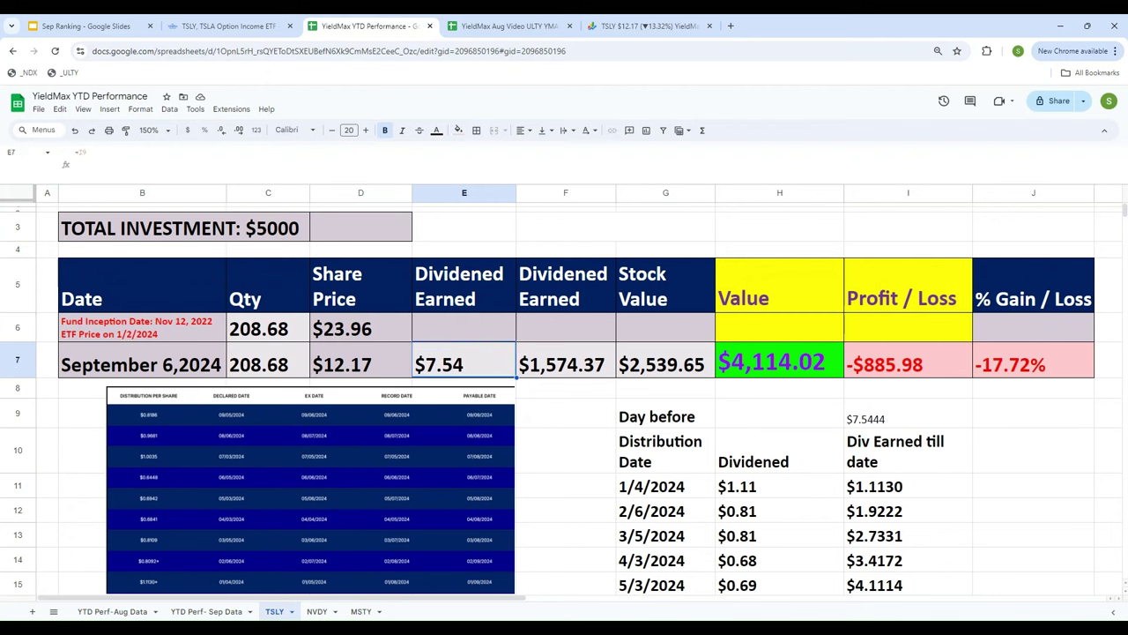
key(Left)
key(Left)
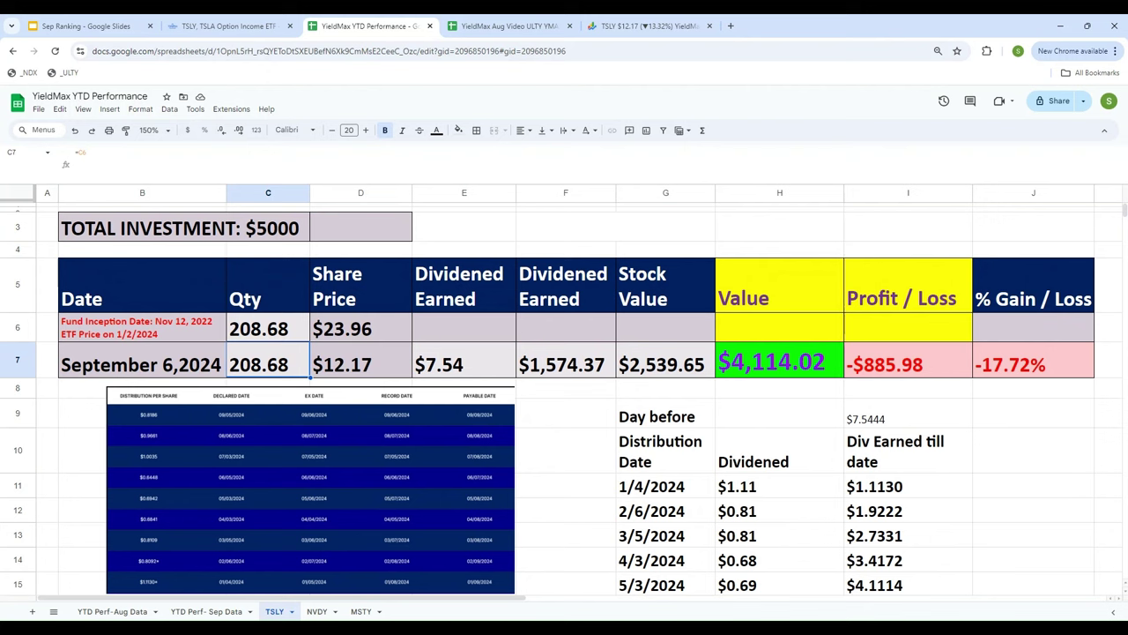
- Enter =E7*C7 in F7 to calculate the total dividend earned for the September 6, 2024 row, and reselect that cell
key(Right)
key(Right)
key(Right)
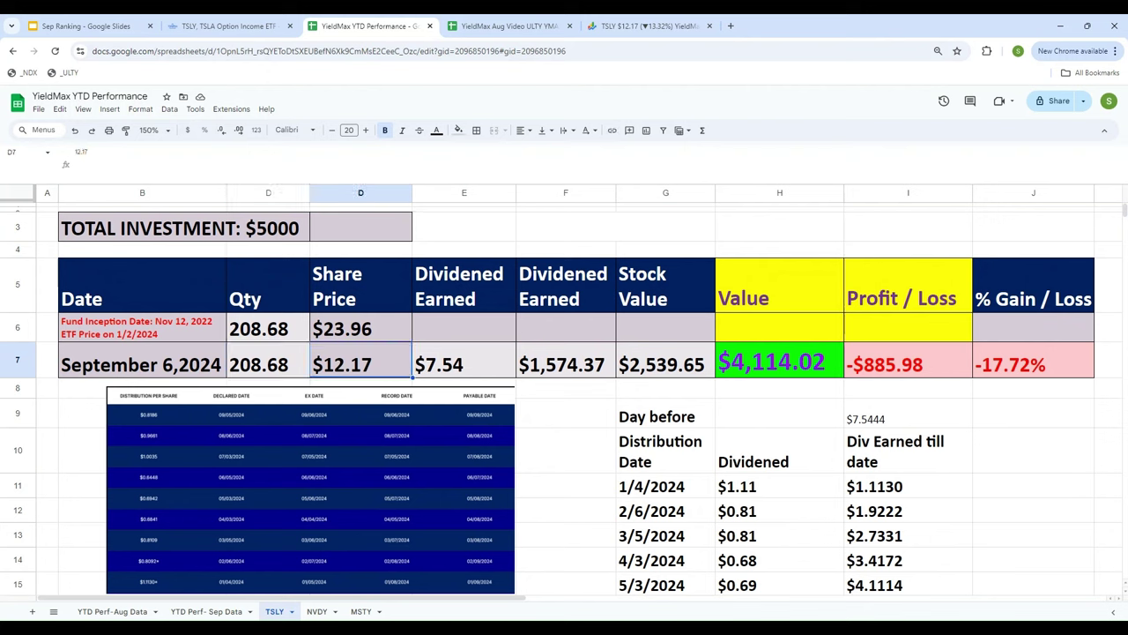
text(=)
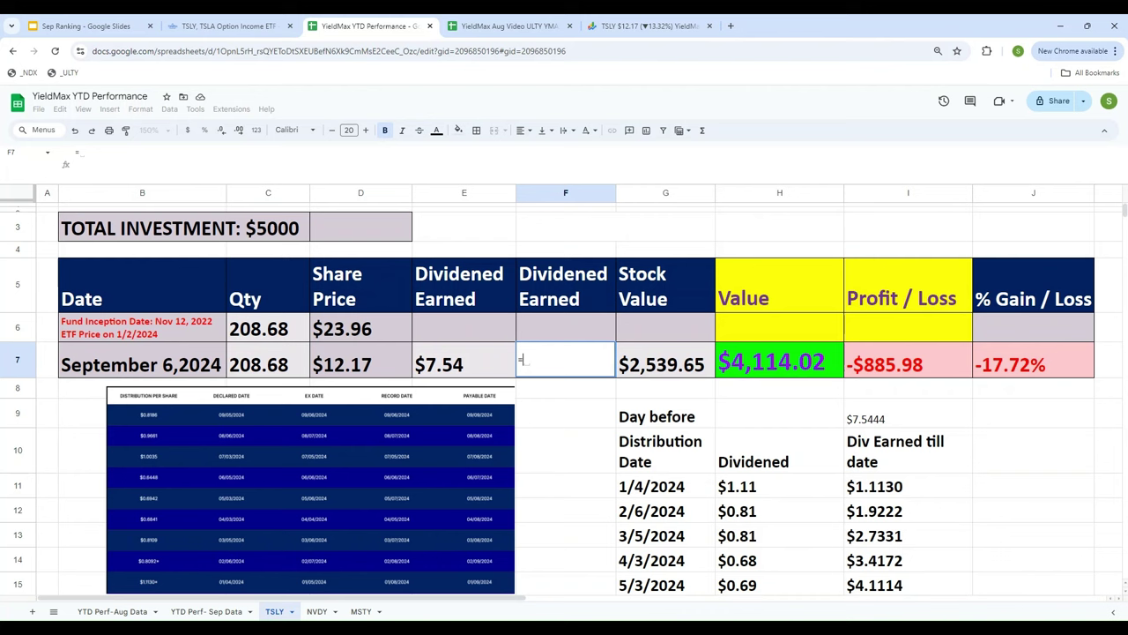
key(Left)
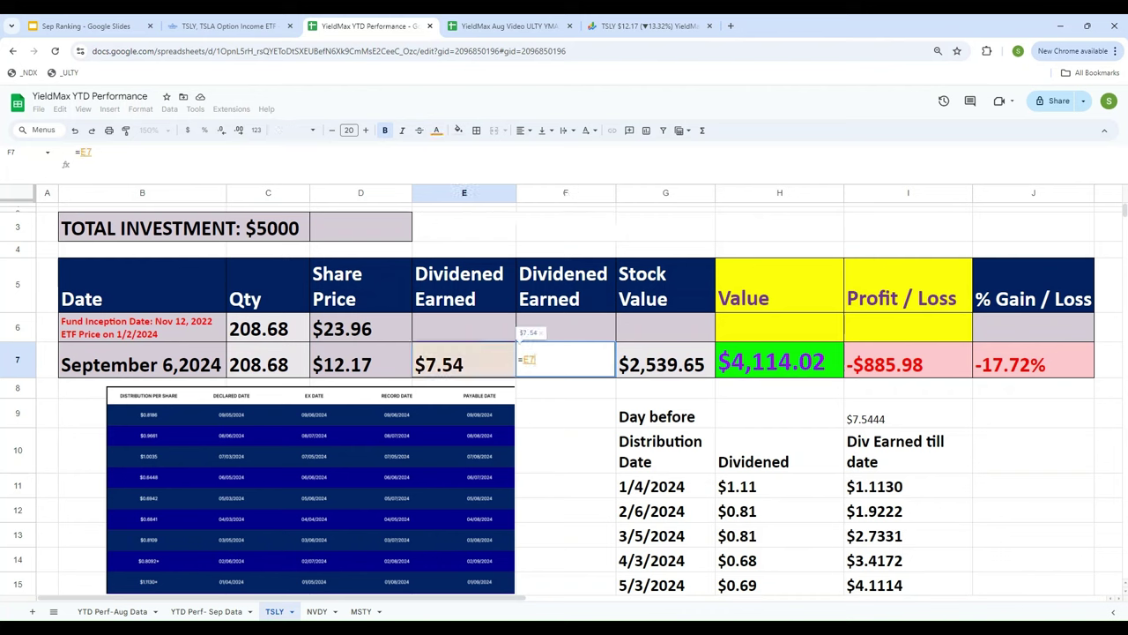
text(*)
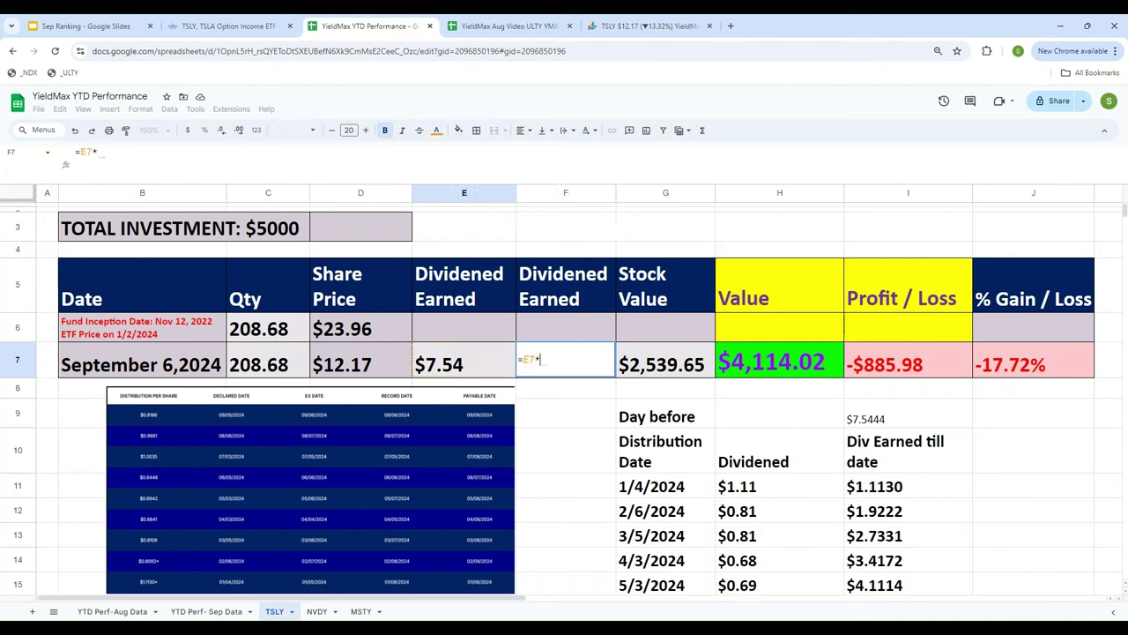
key(Left)
key(Left)
key(Left)
key(Return)
click(565, 364)
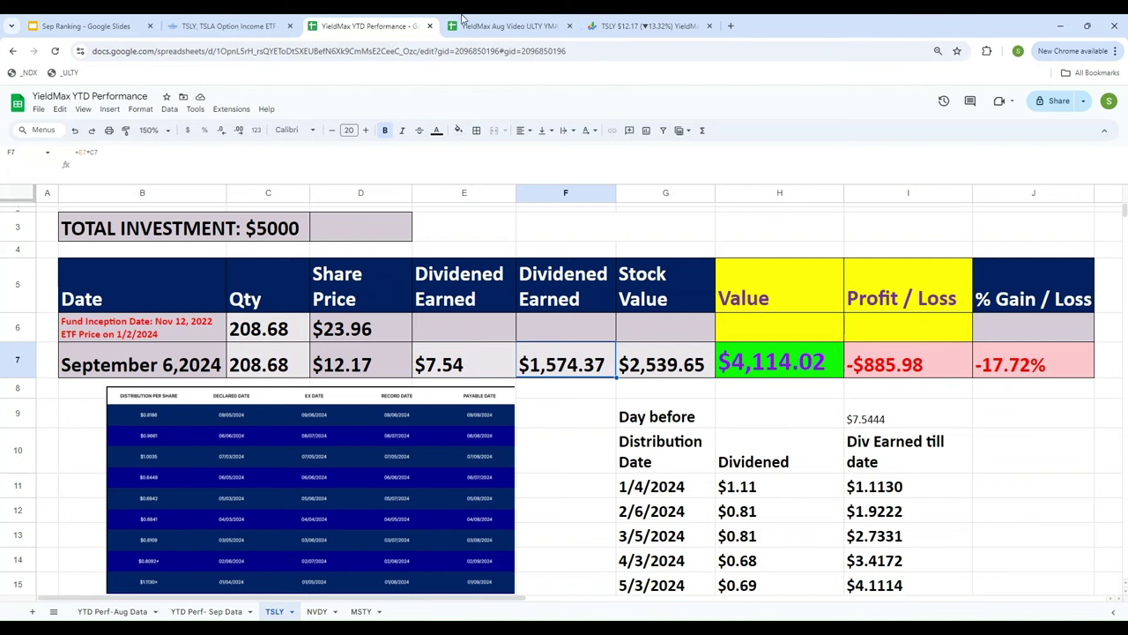
- Check TSLY's latest price on Google Finance, then return to the September 6, 2024 share price and quantity in the TSLY sheet
click(650, 26)
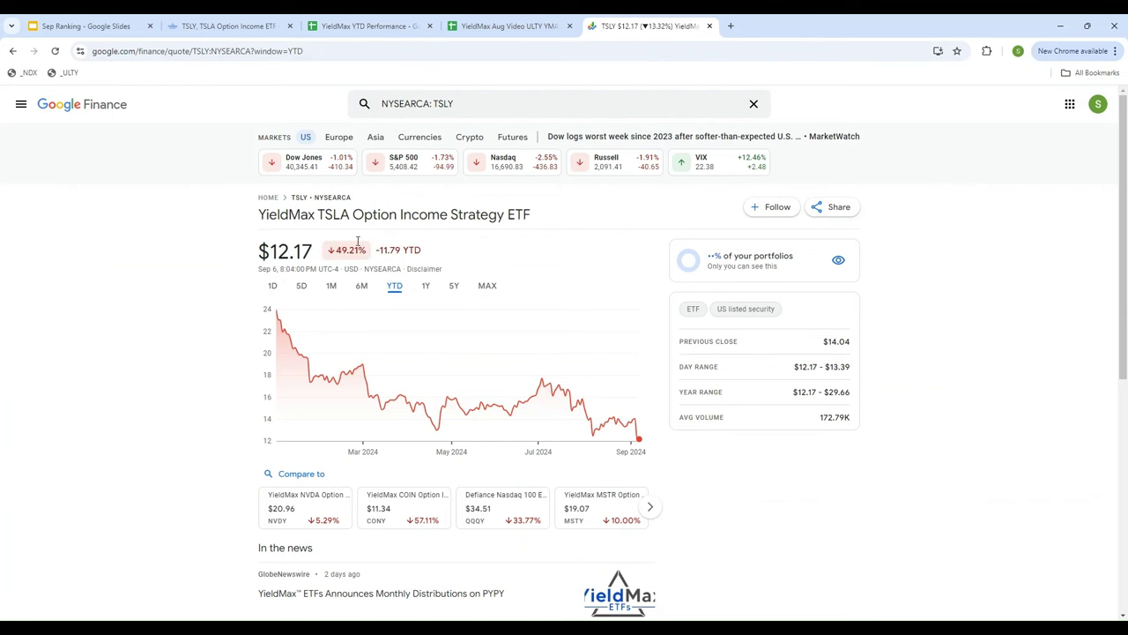
click(370, 26)
click(357, 372)
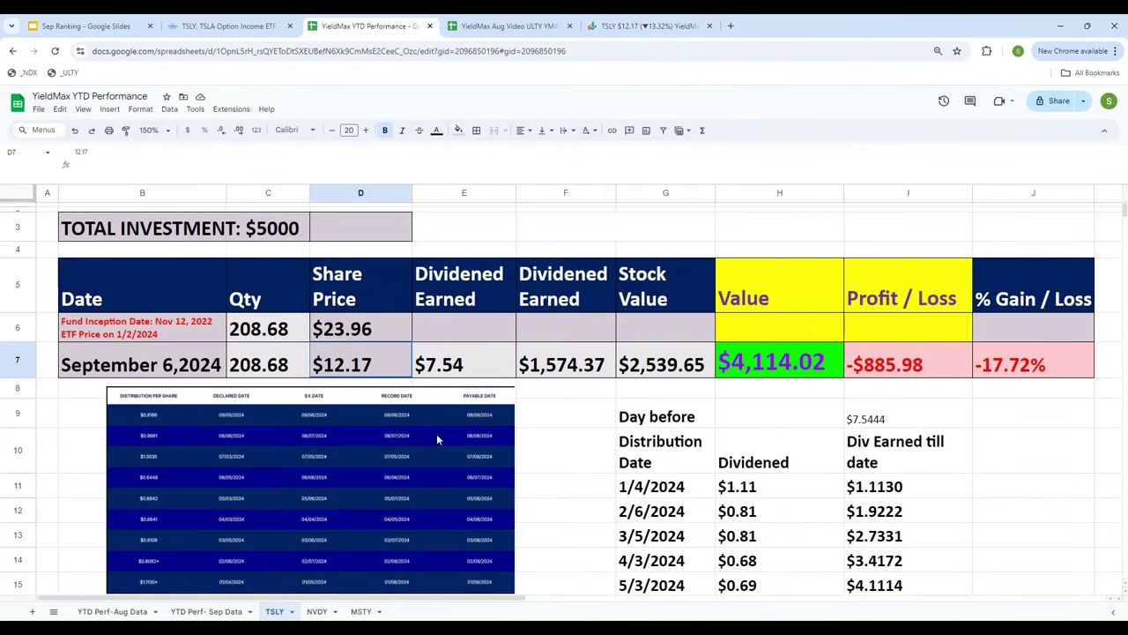
key(Left)
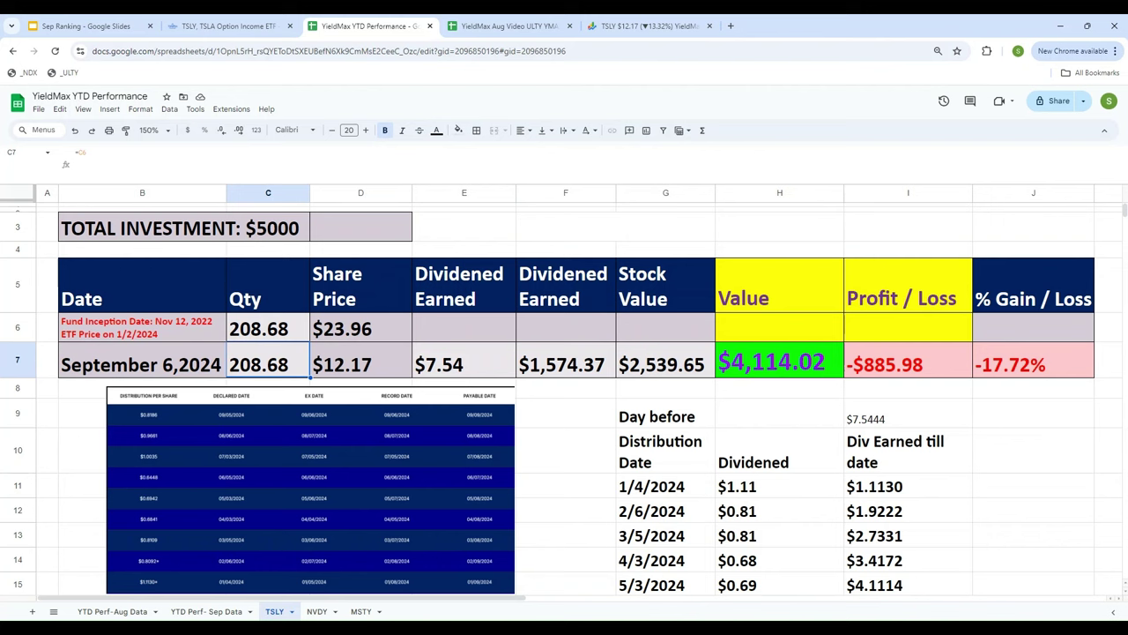
- Enter =D7*C7 in G7 to calculate the stock value for the September 6, 2024 row, and reselect that cell
click(360, 364)
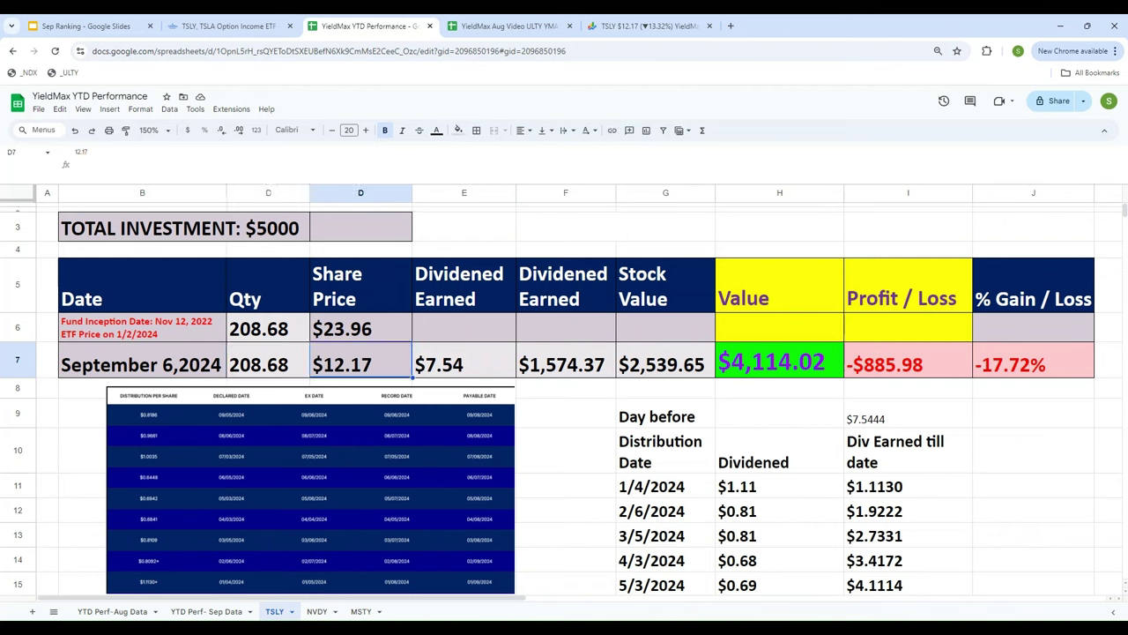
key(Right)
key(Right)
key(Right)
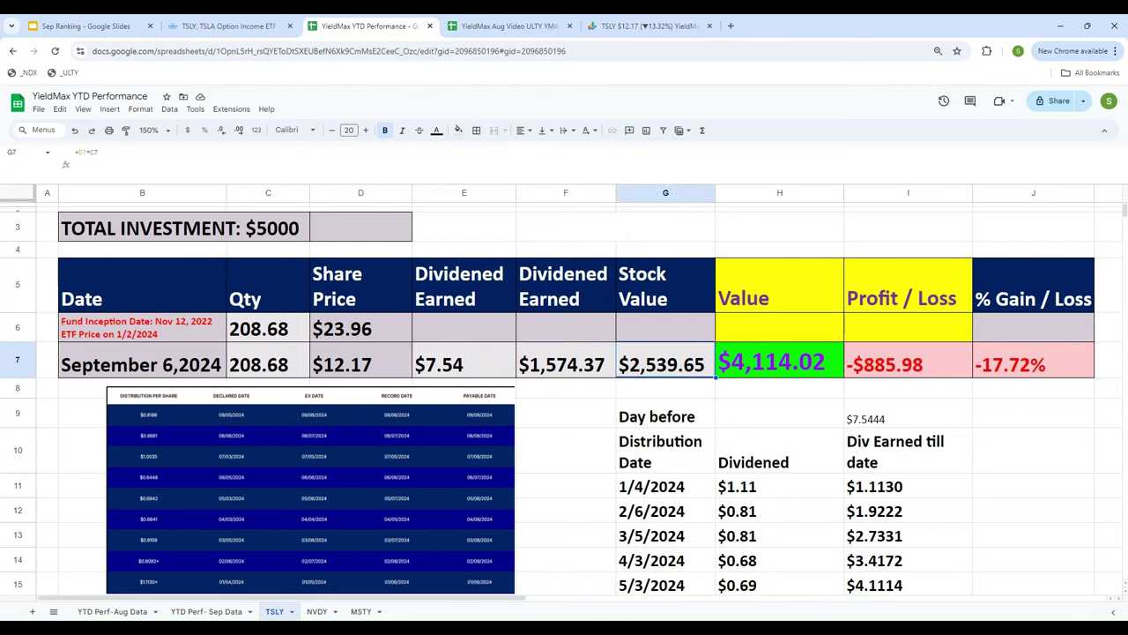
text(=)
key(Left)
key(Left)
key(Left)
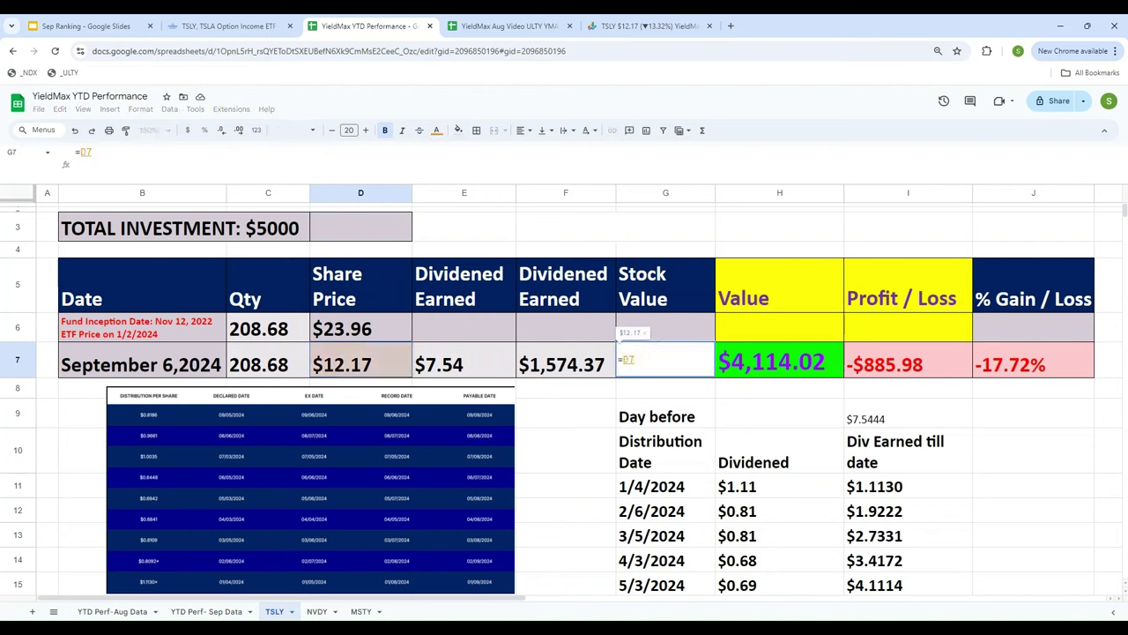
text(*)
key(Left)
key(Left)
key(Left)
key(Left)
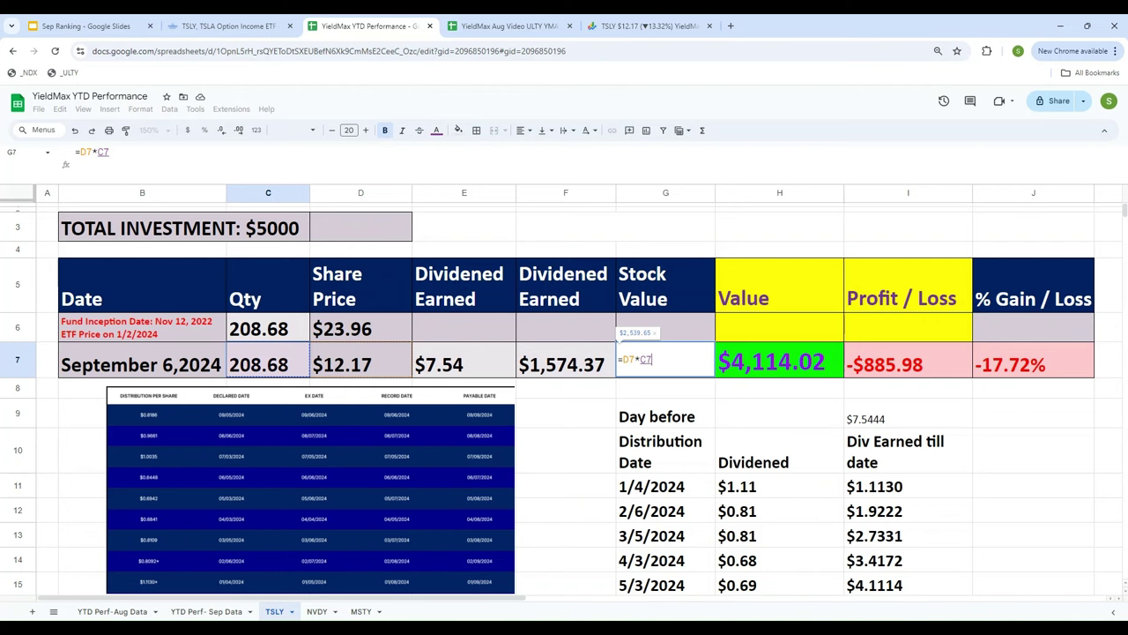
key(Return)
key(Up)
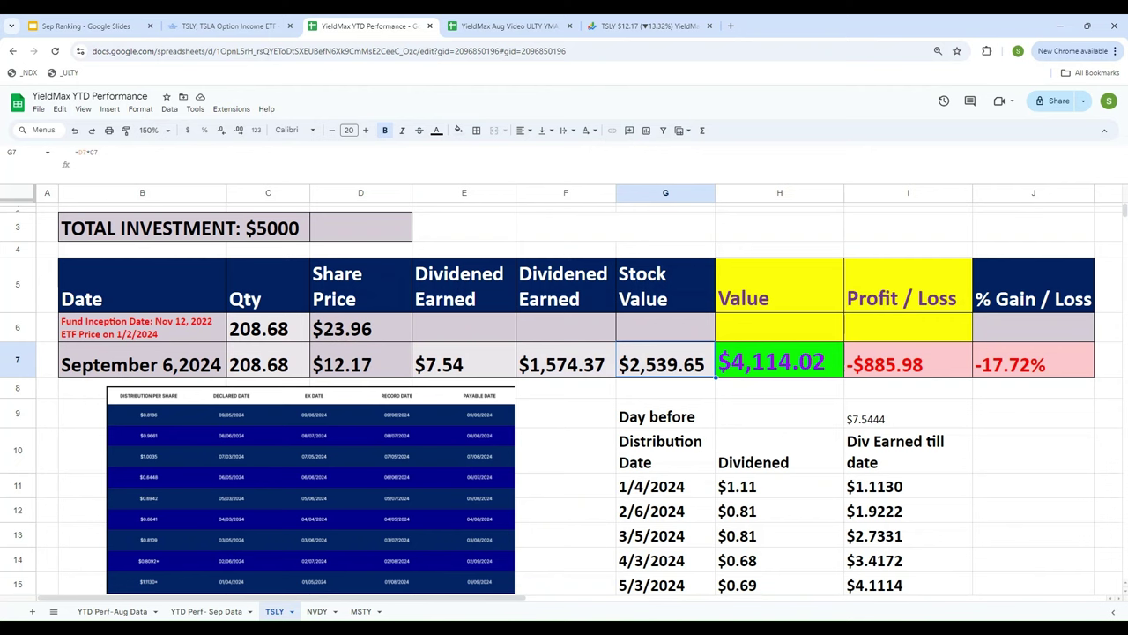
- Review the total dividend earned in F7 against the dividend sum in I9 and the stock value in G7
click(564, 364)
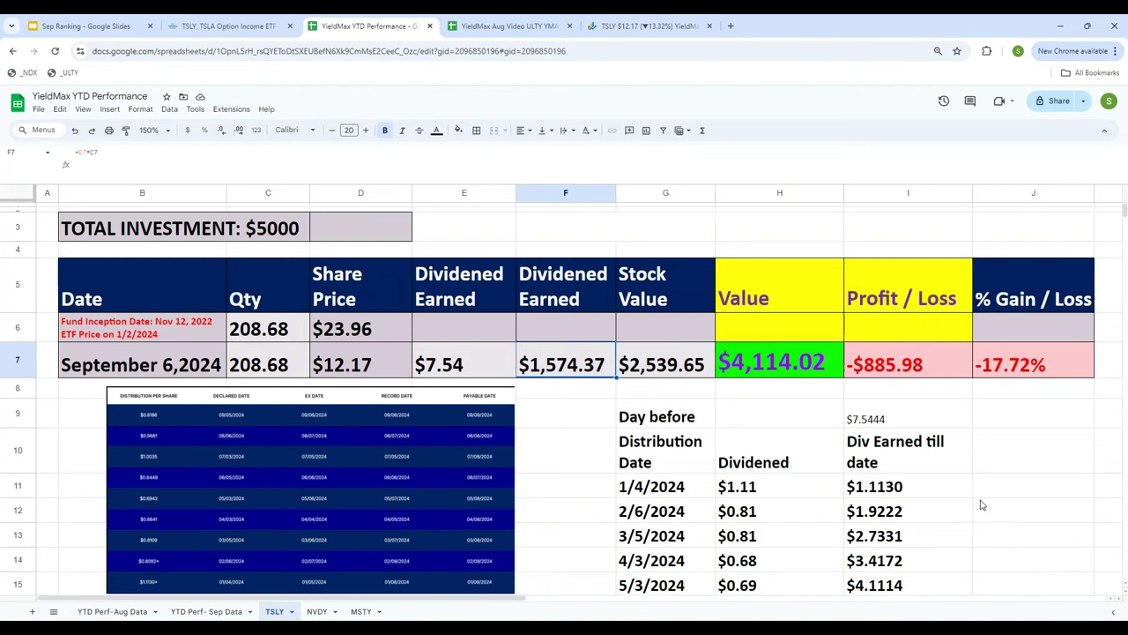
scroll(979, 504, down, 2)
scroll(980, 504, up, 2)
click(873, 419)
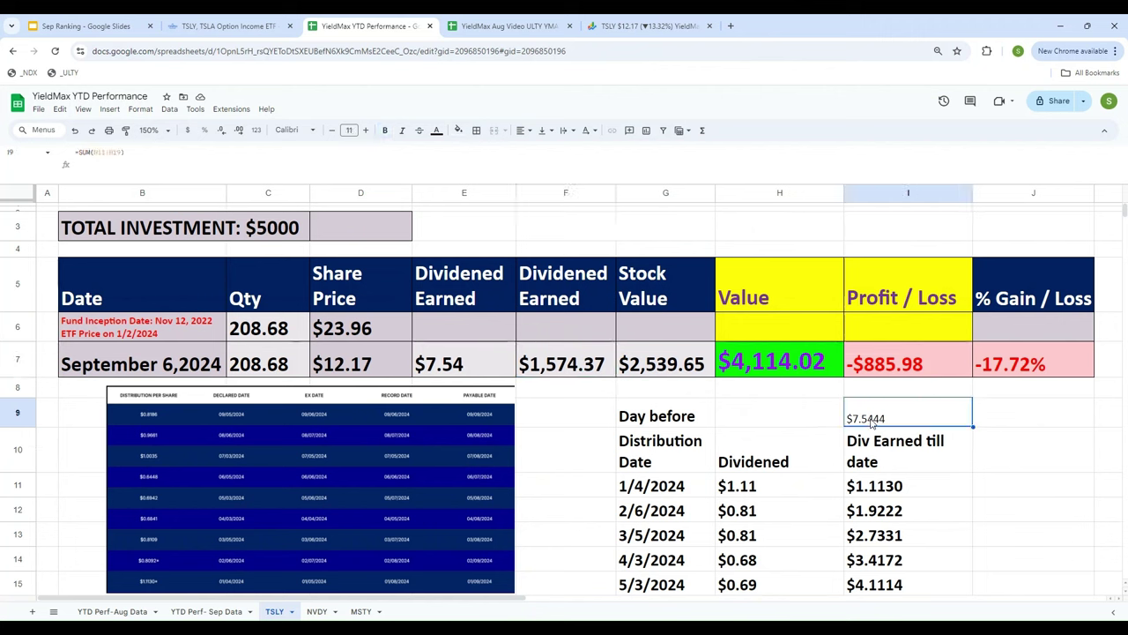
click(589, 368)
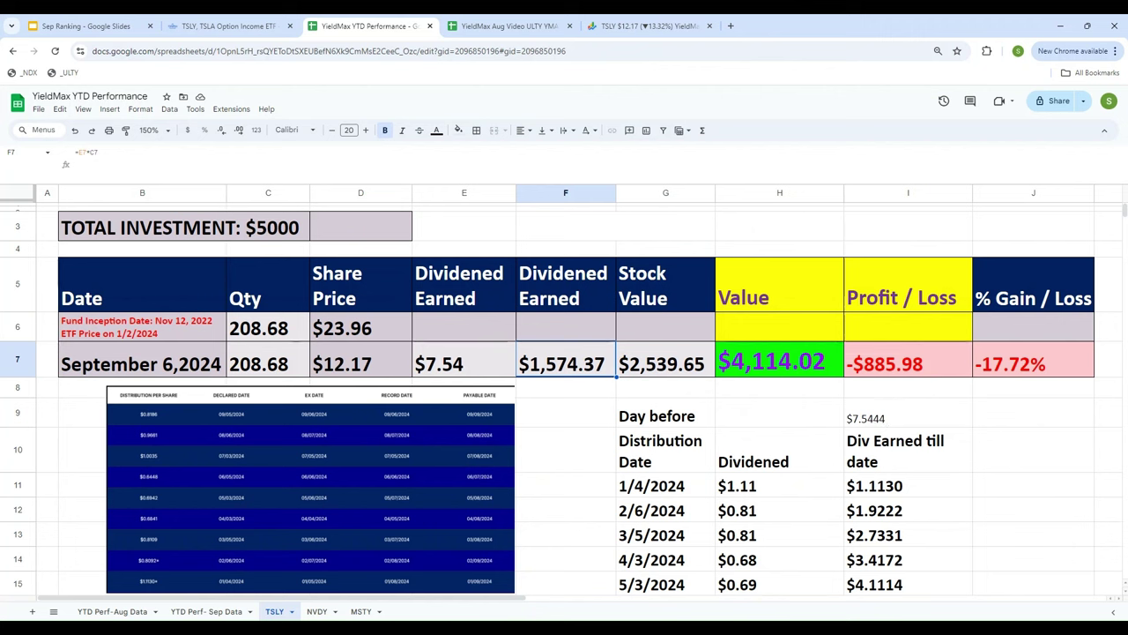
click(665, 363)
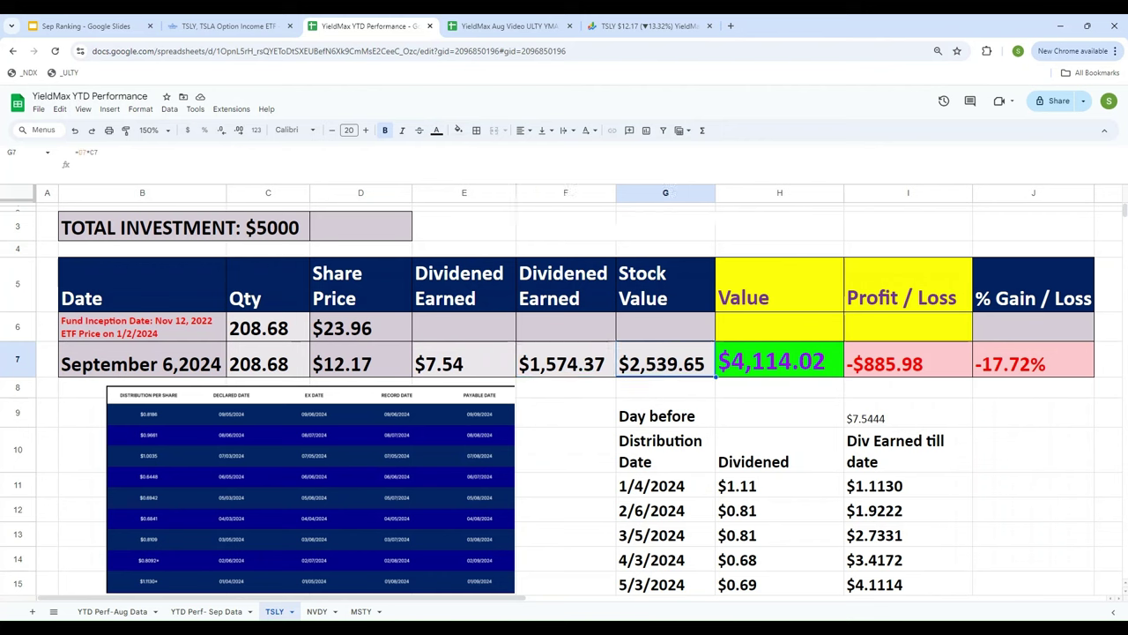
click(565, 363)
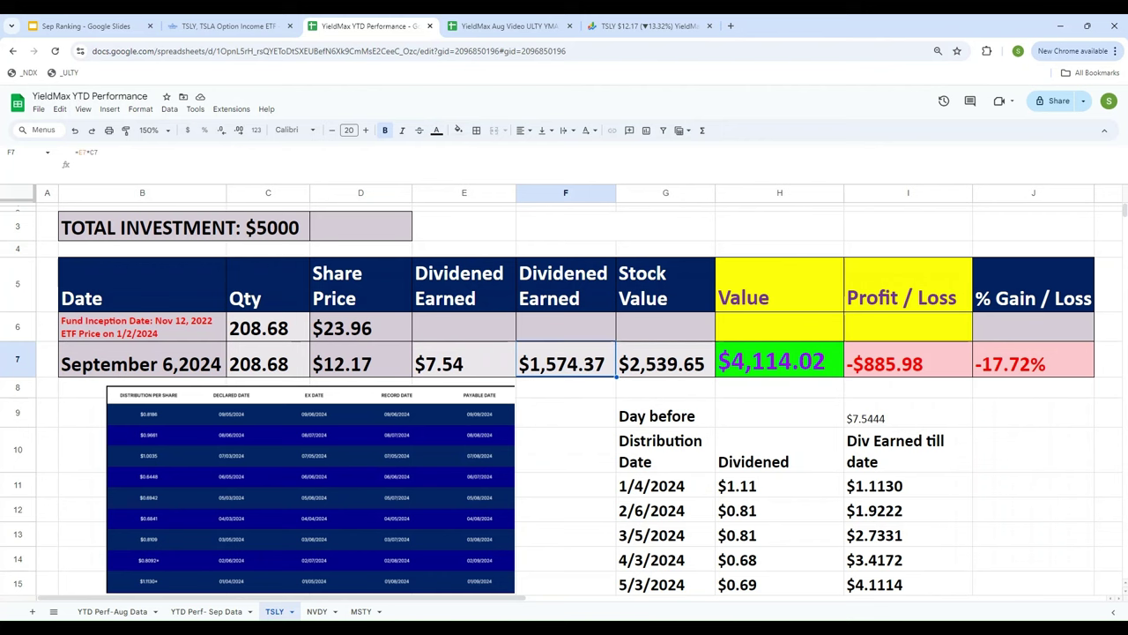
- Inspect the value, profit or loss and percentage gain or loss formulas in H7, I7 and J7, and return to the row's start
key(Right)
key(Right)
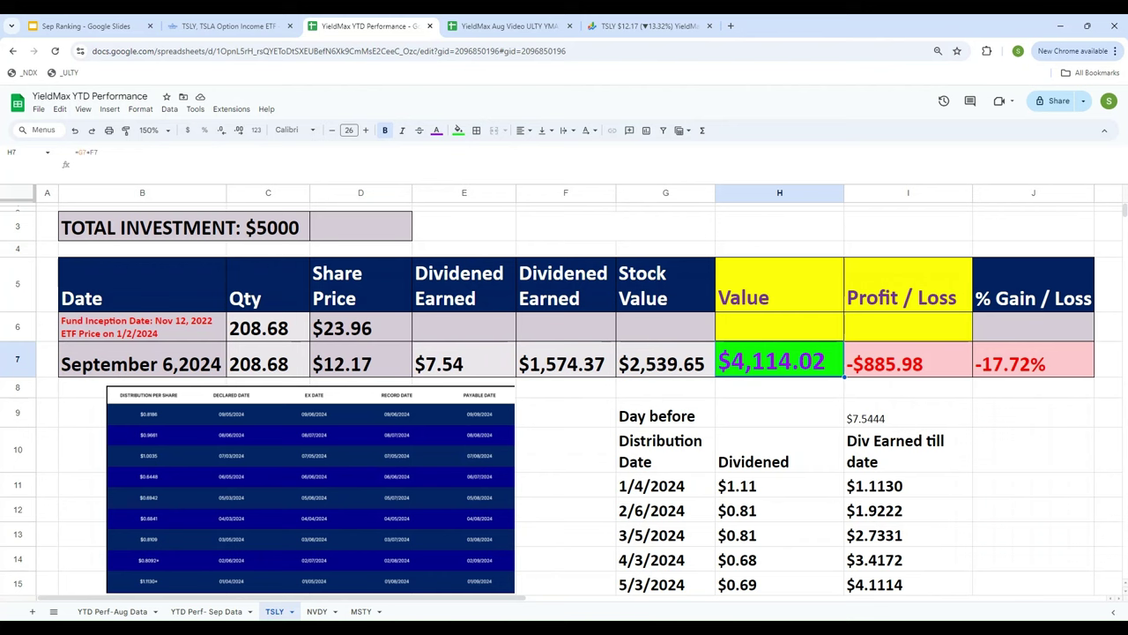
click(908, 363)
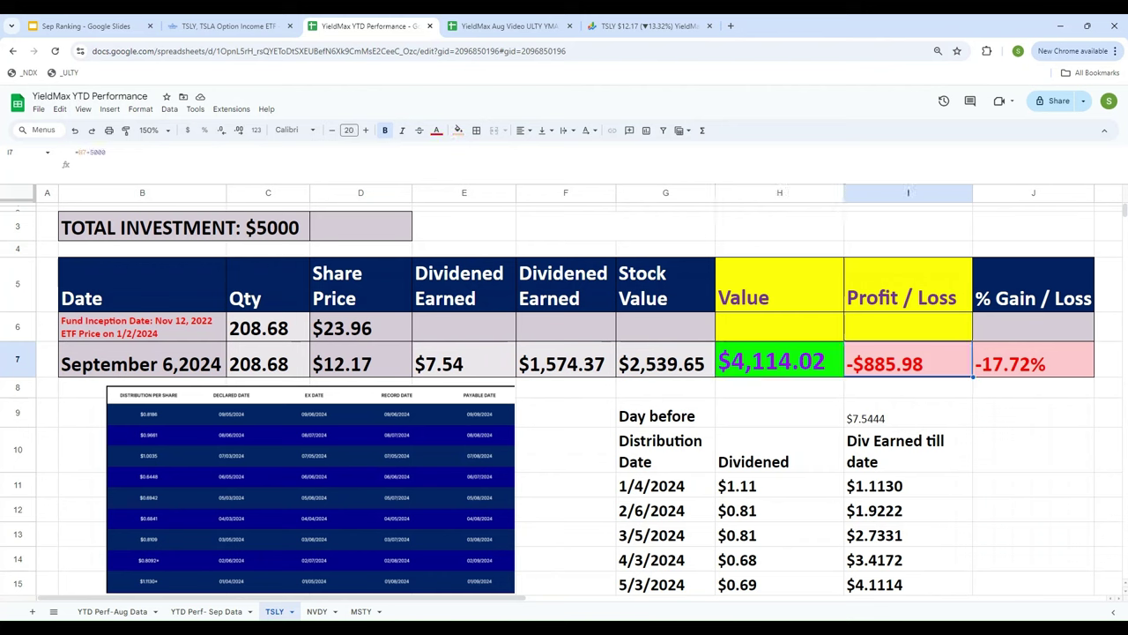
click(1033, 364)
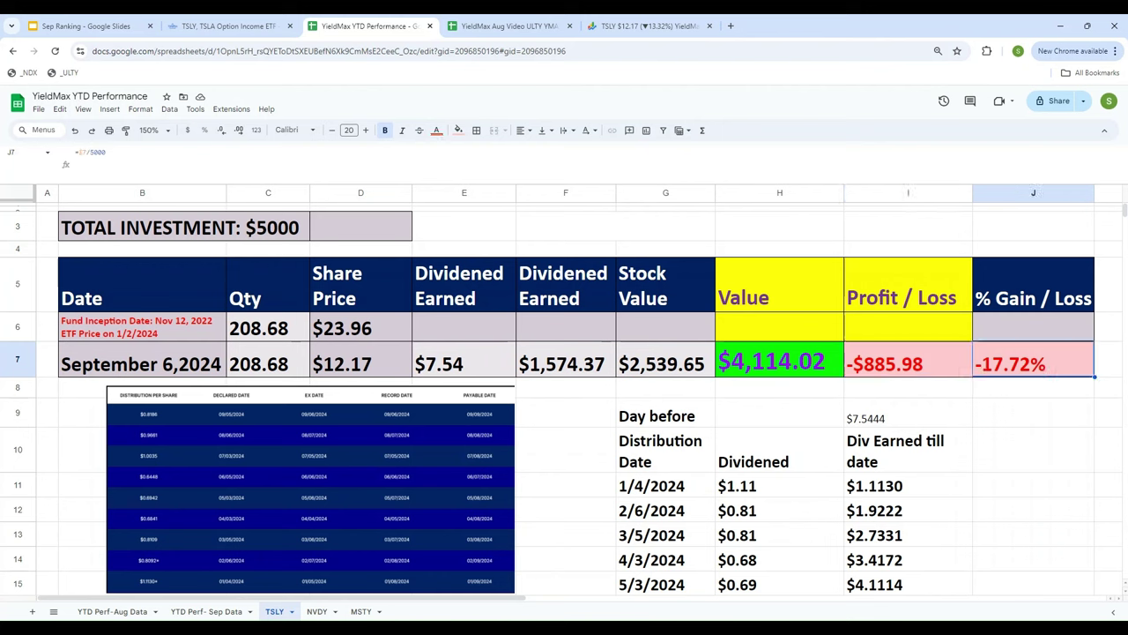
key(Left)
key(Left)
key(Left)
key(Left)
key(Left)
key(Left)
key(Left)
key(Left)
key(Left)
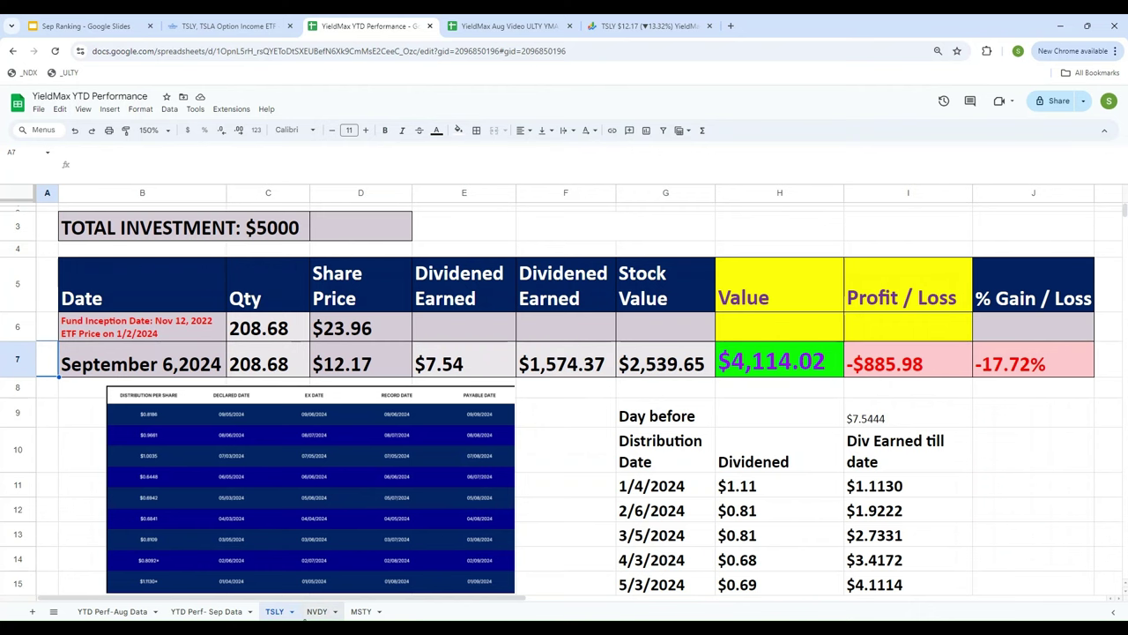
- Open the NVDY sheet and check the total investment, starting quantity and 1/2/2024 share price
click(317, 610)
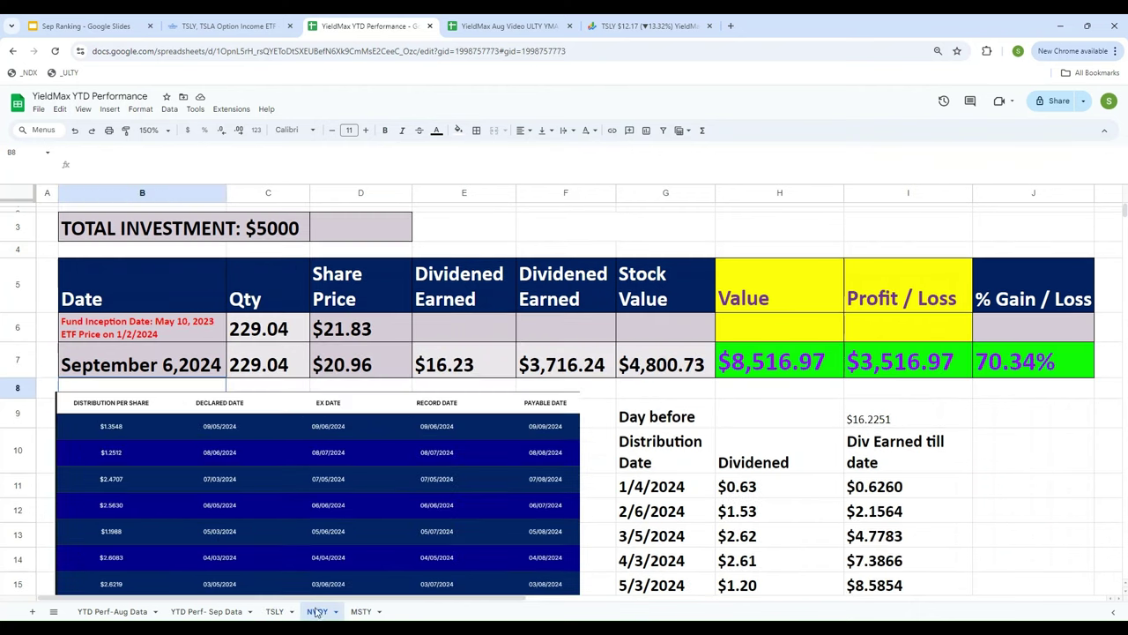
click(272, 231)
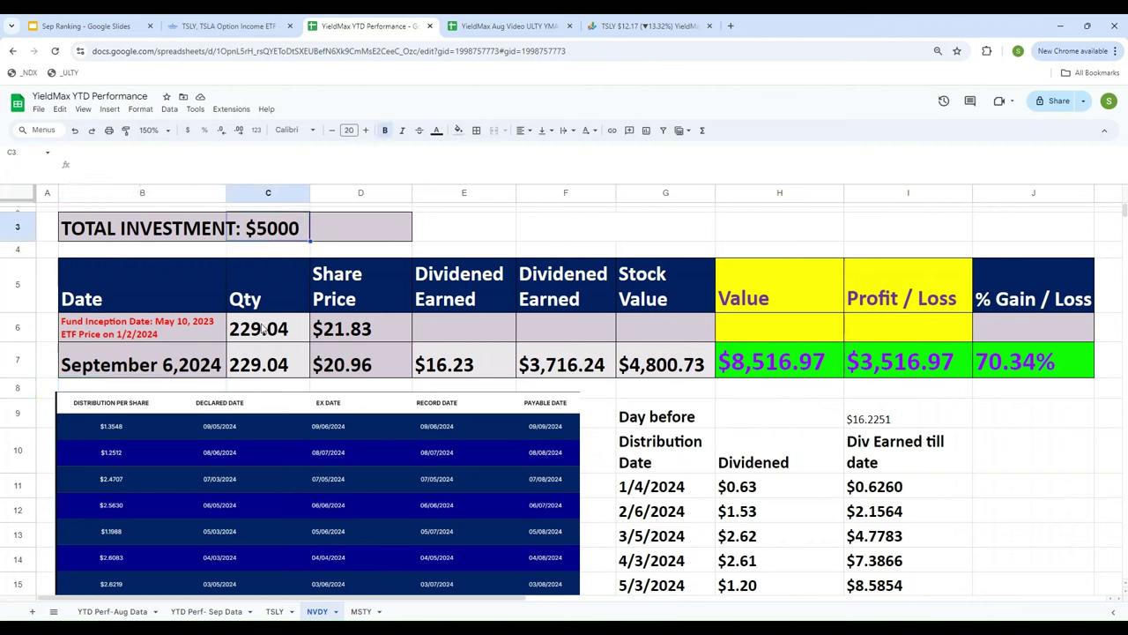
click(263, 333)
click(376, 336)
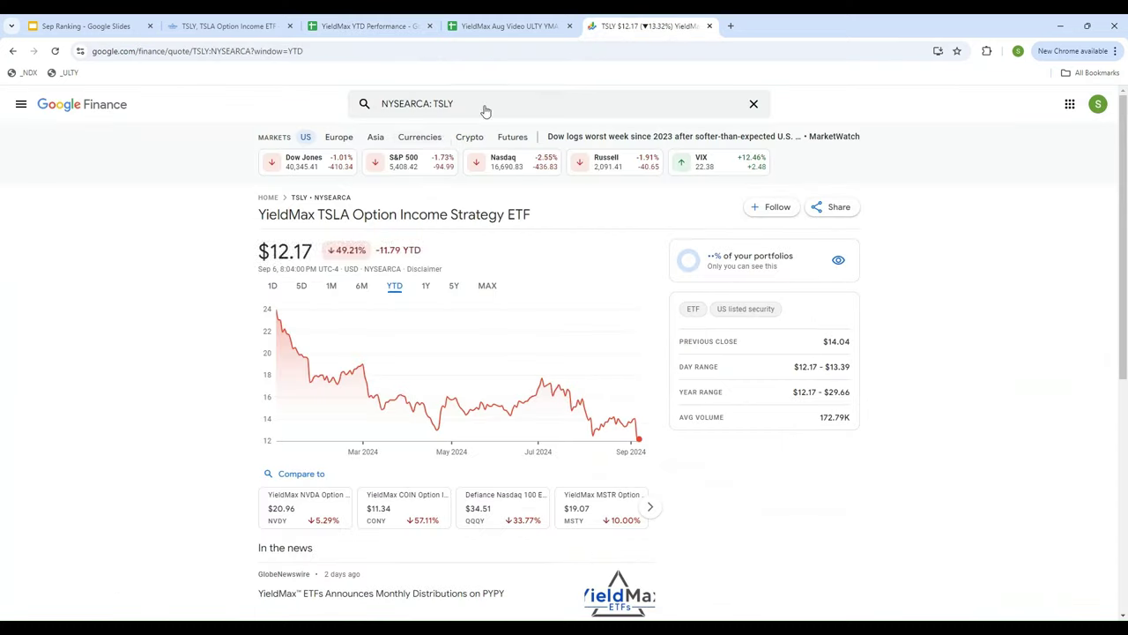
- Look up NVDY on Google Finance, view its year-to-date price chart, and return to the NVDY sheet
click(648, 26)
click(481, 109)
text(NVDY)
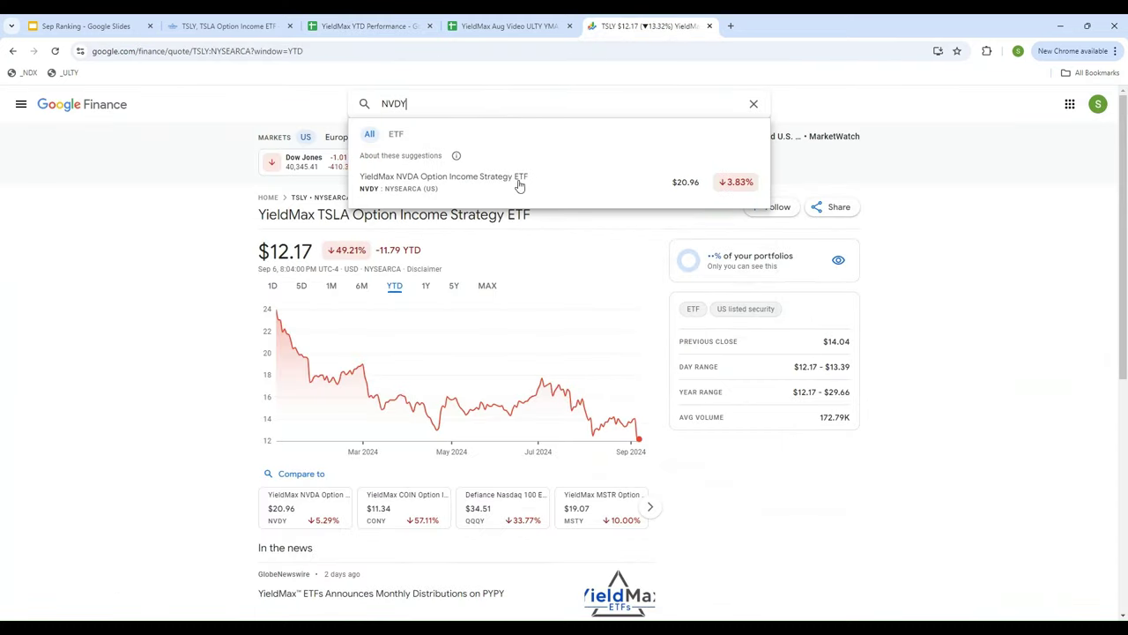
click(447, 187)
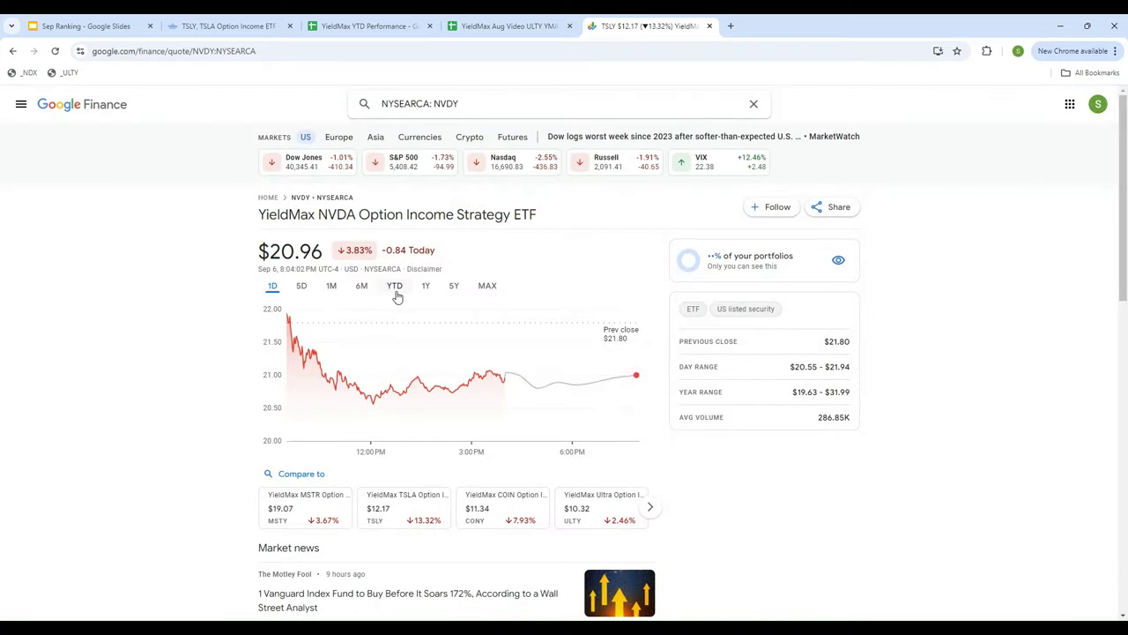
click(394, 287)
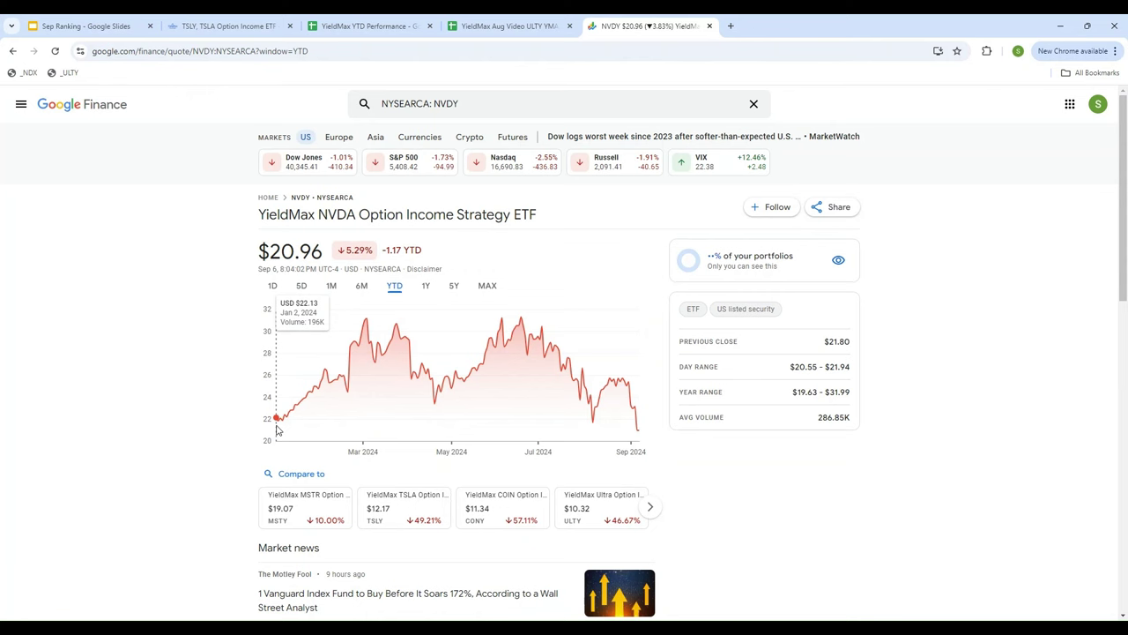
click(370, 25)
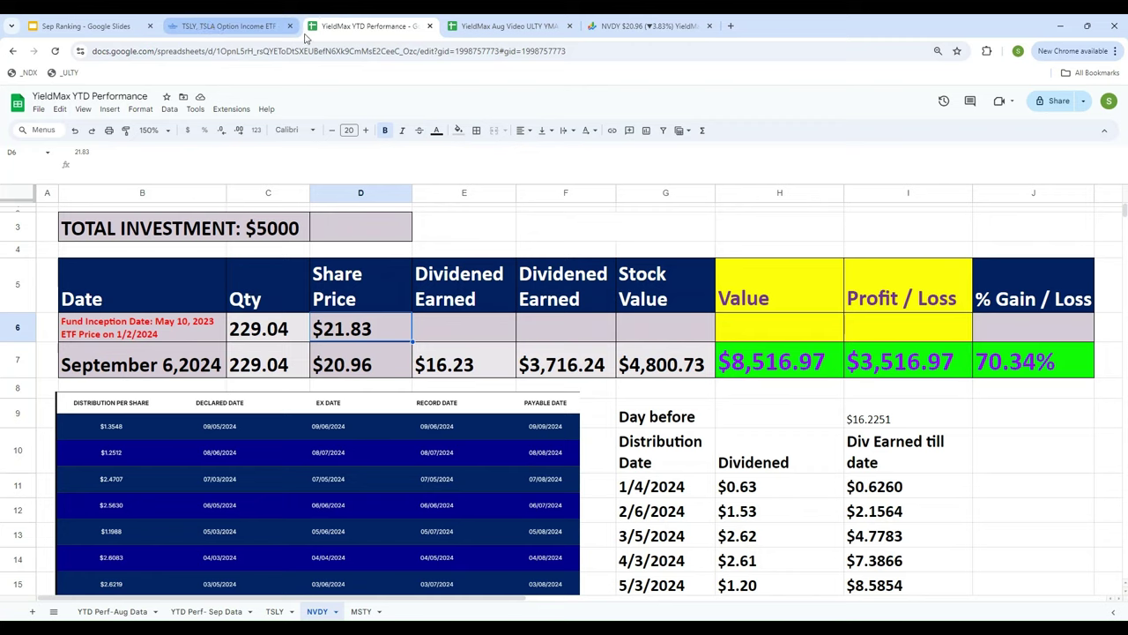
- Recheck NVDY's January 2, 2024 price on the Google Finance chart and set the starting share price in D6 to 22.13
click(639, 26)
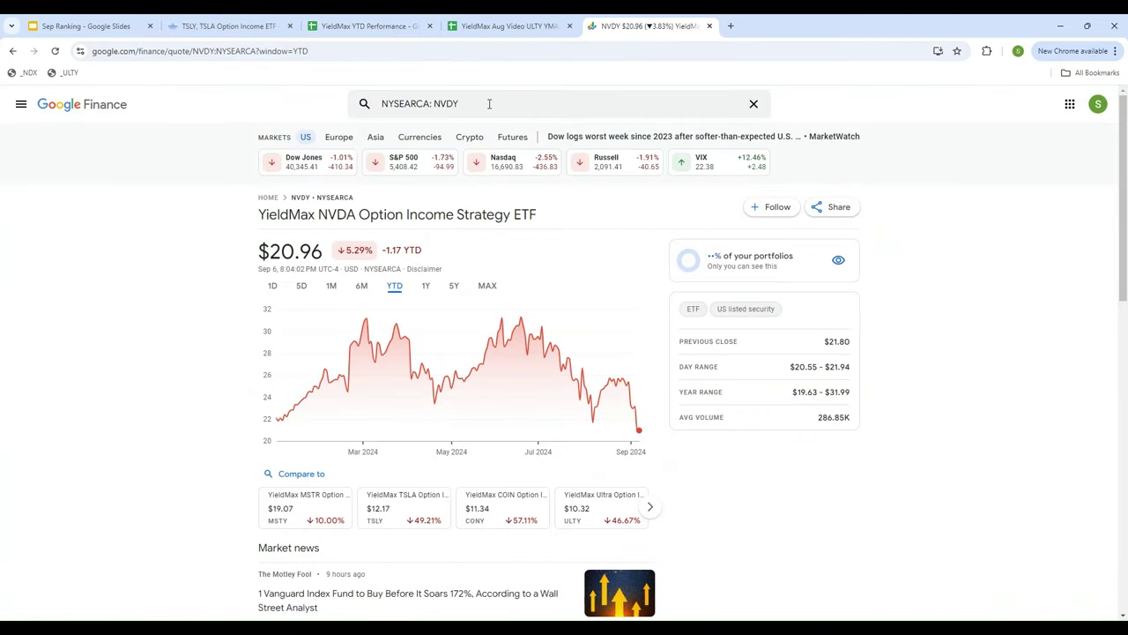
mouse_move(279, 426)
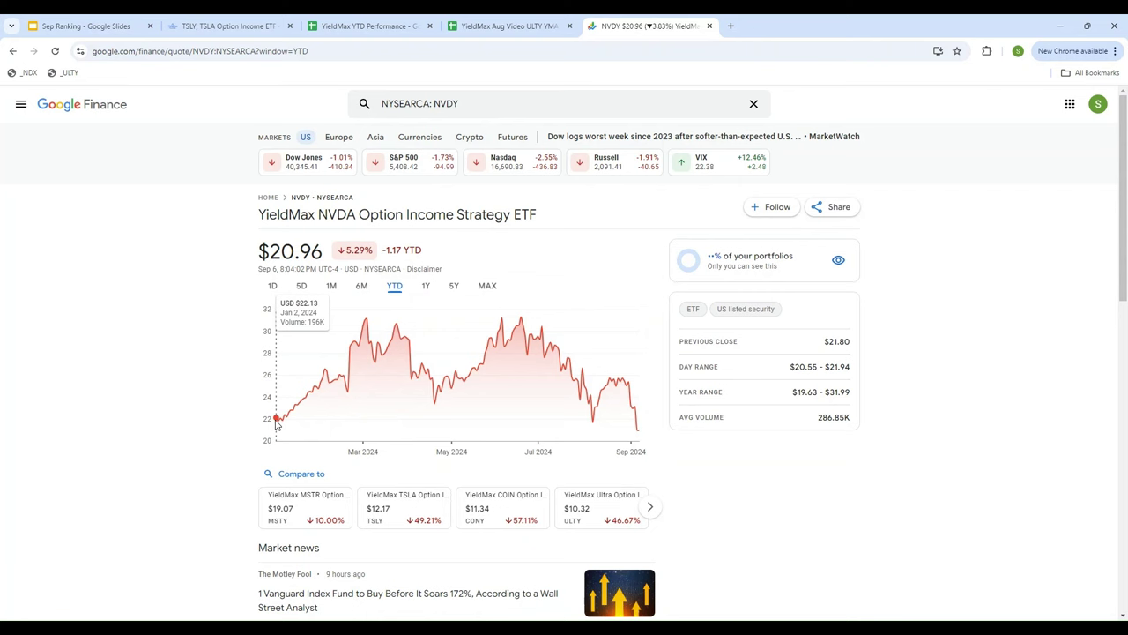
click(366, 26)
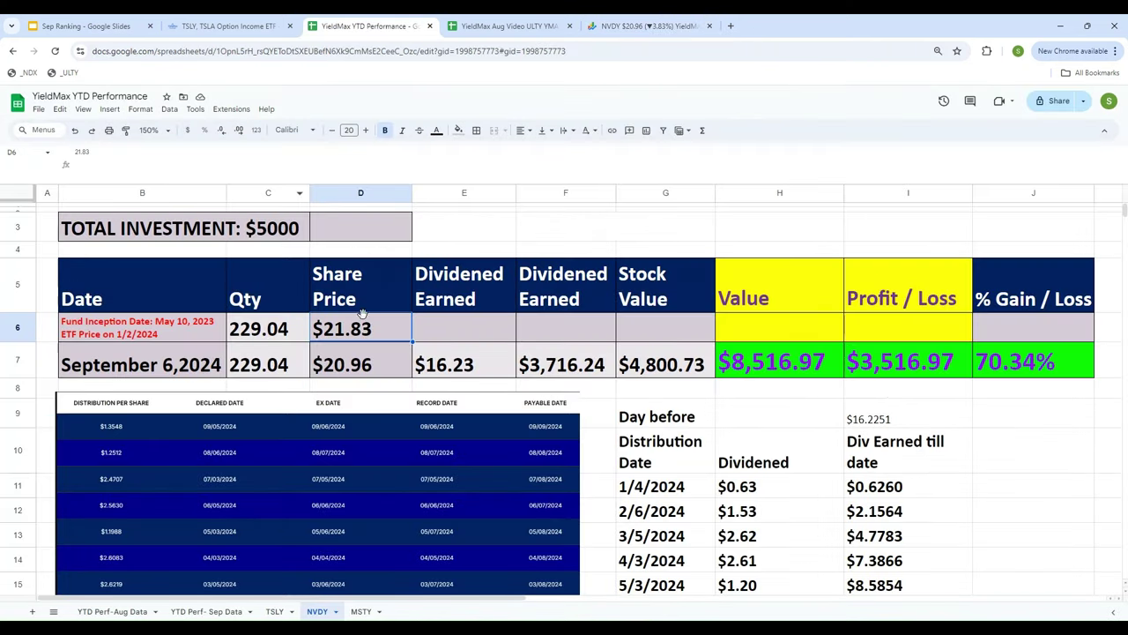
text(22.13)
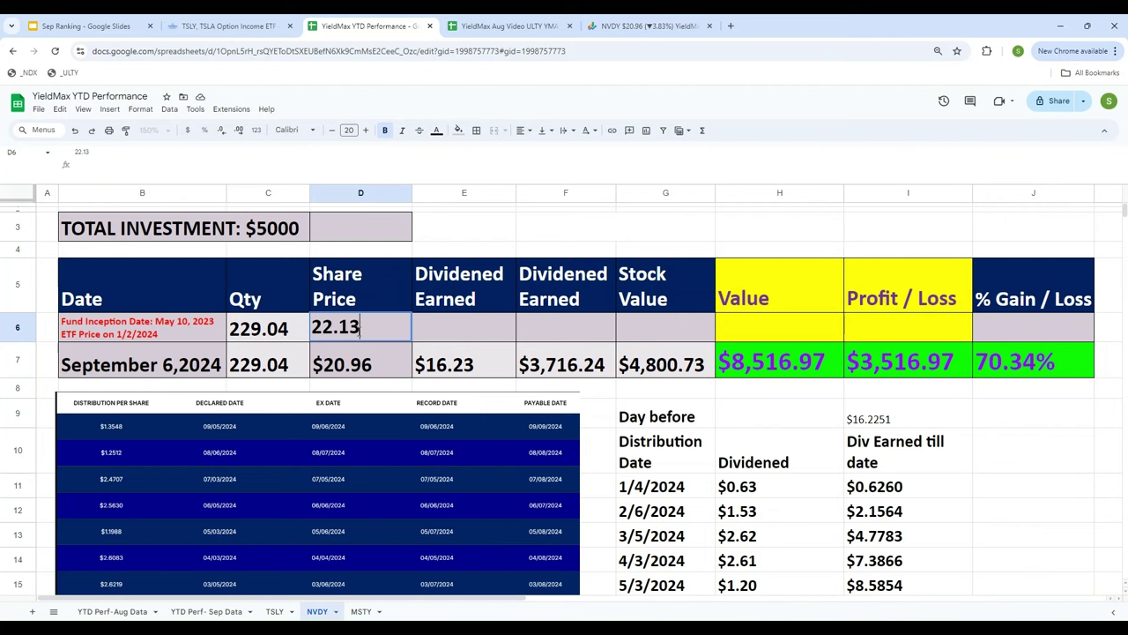
key(Return)
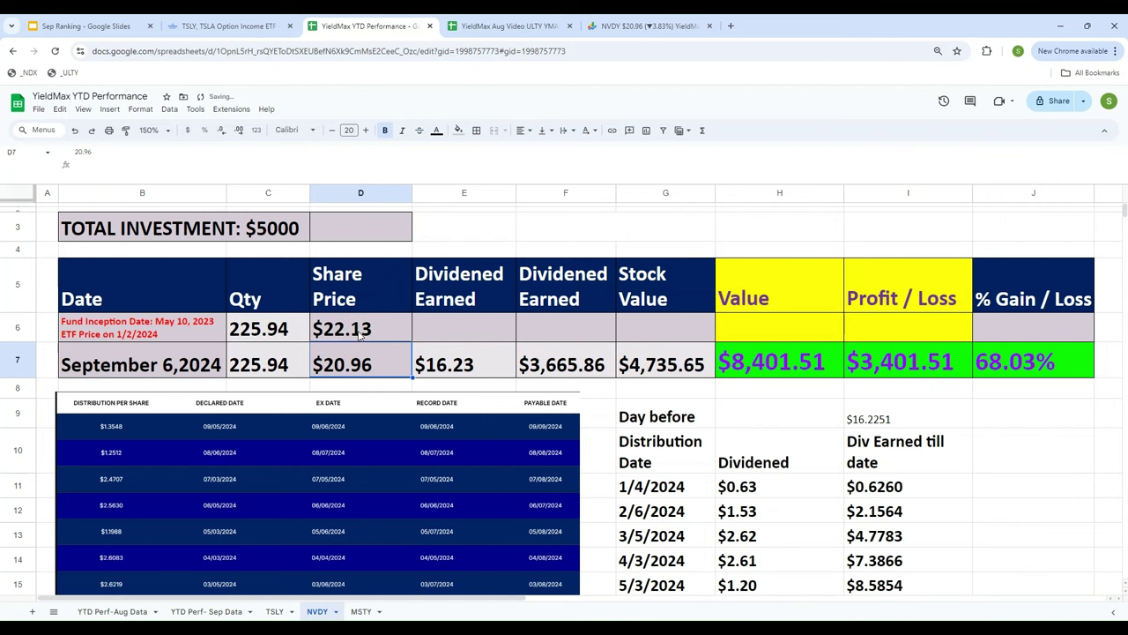
- Inspect the quantity formulas in C6 and C7 alongside the share prices in D6 and D7
key(Up)
key(Left)
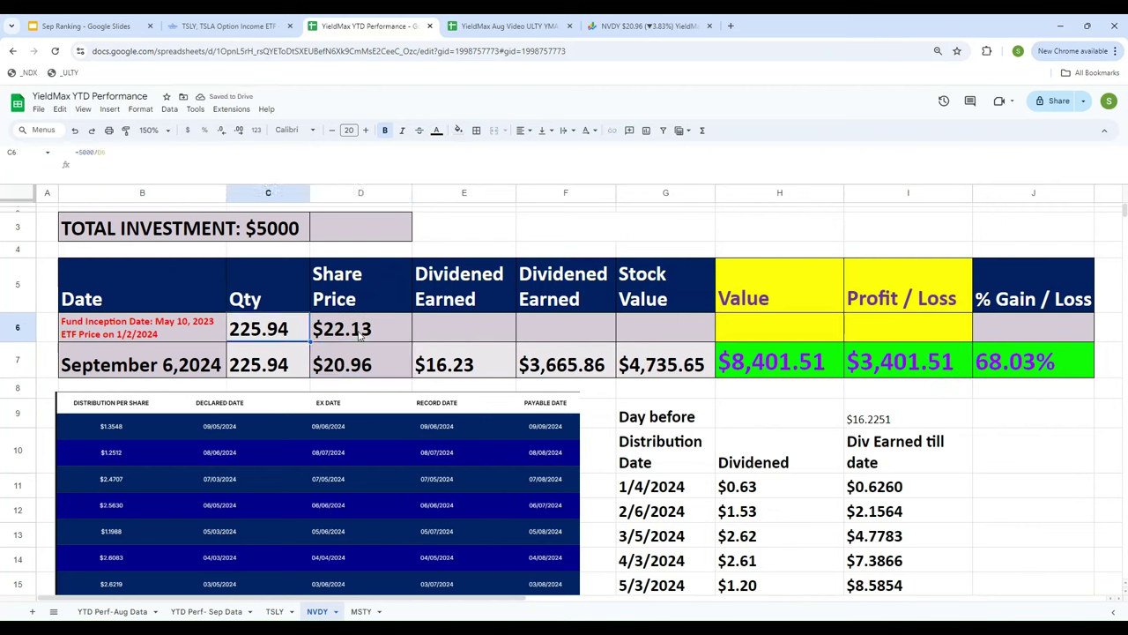
key(Right)
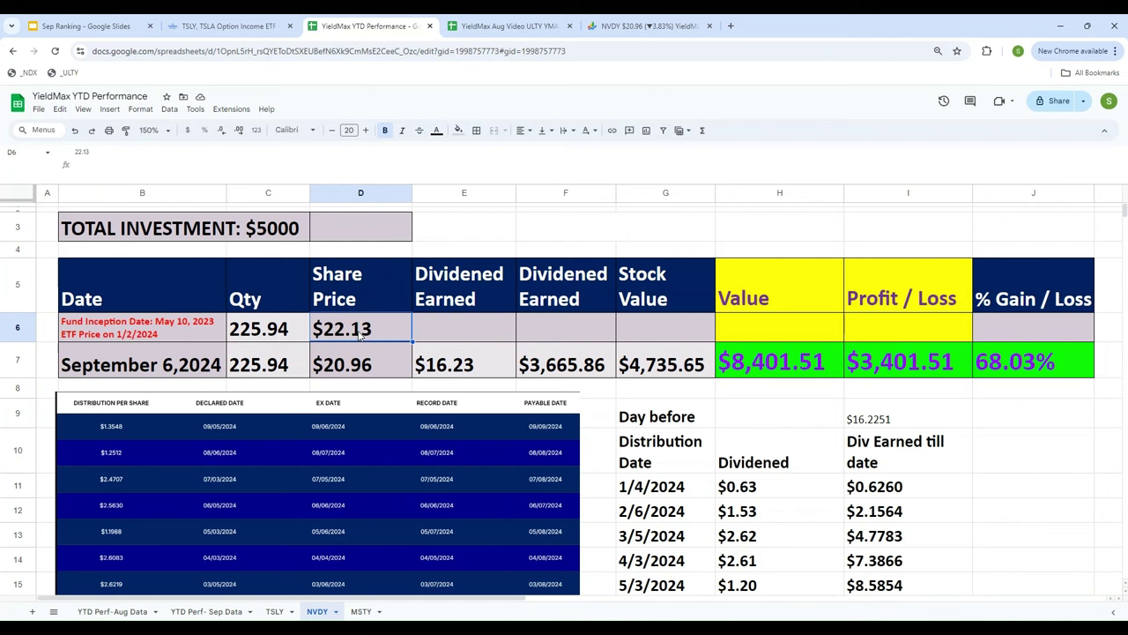
key(Left)
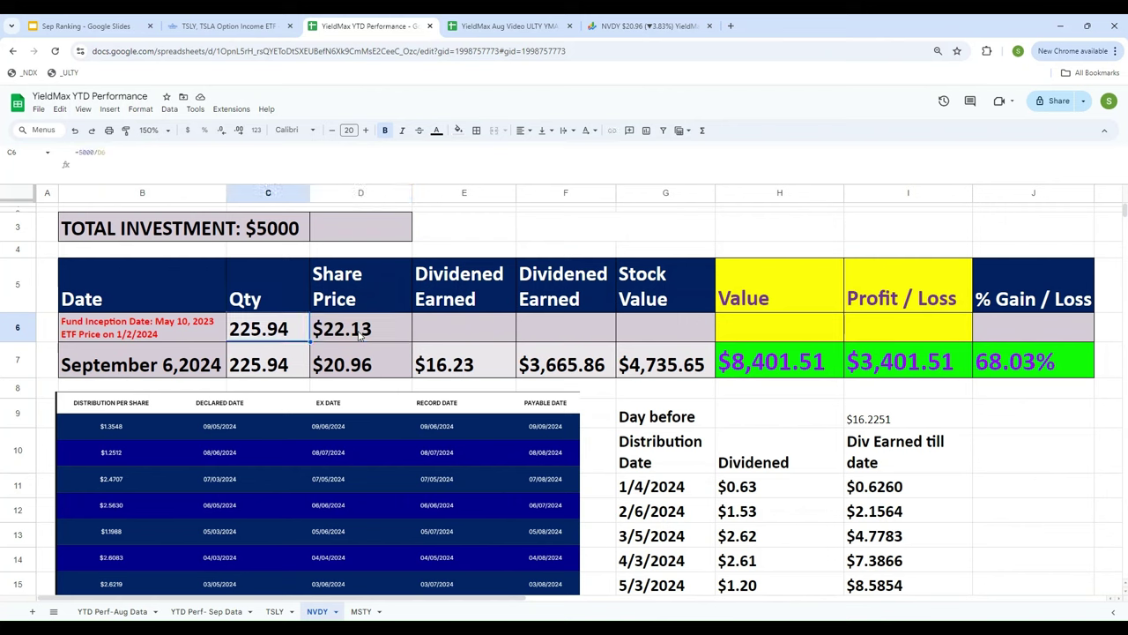
key(Down)
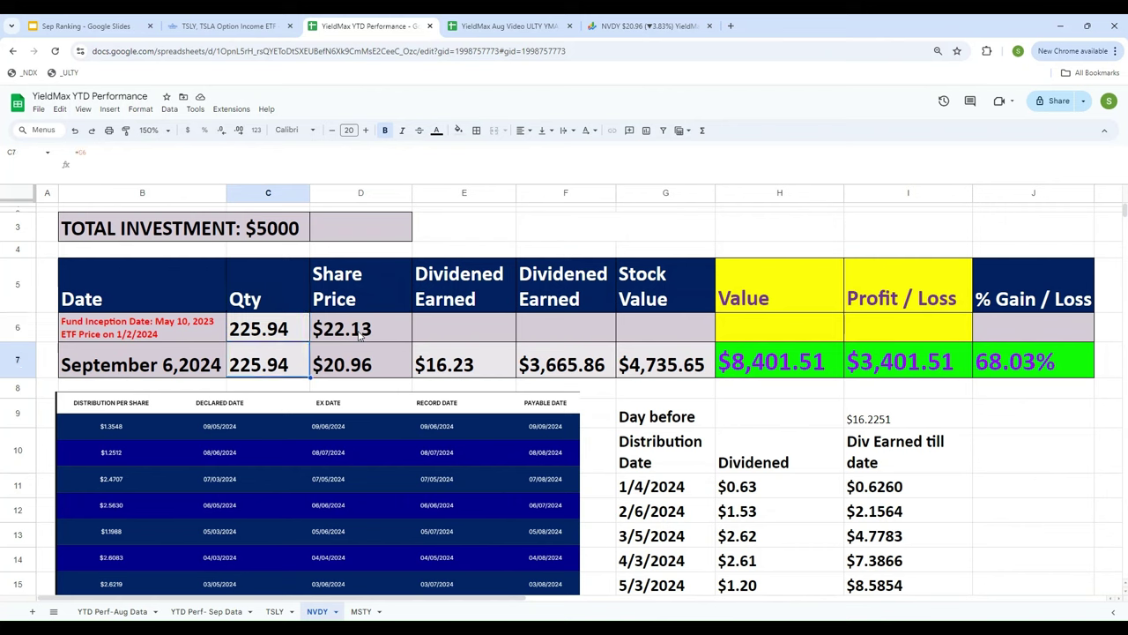
key(Right)
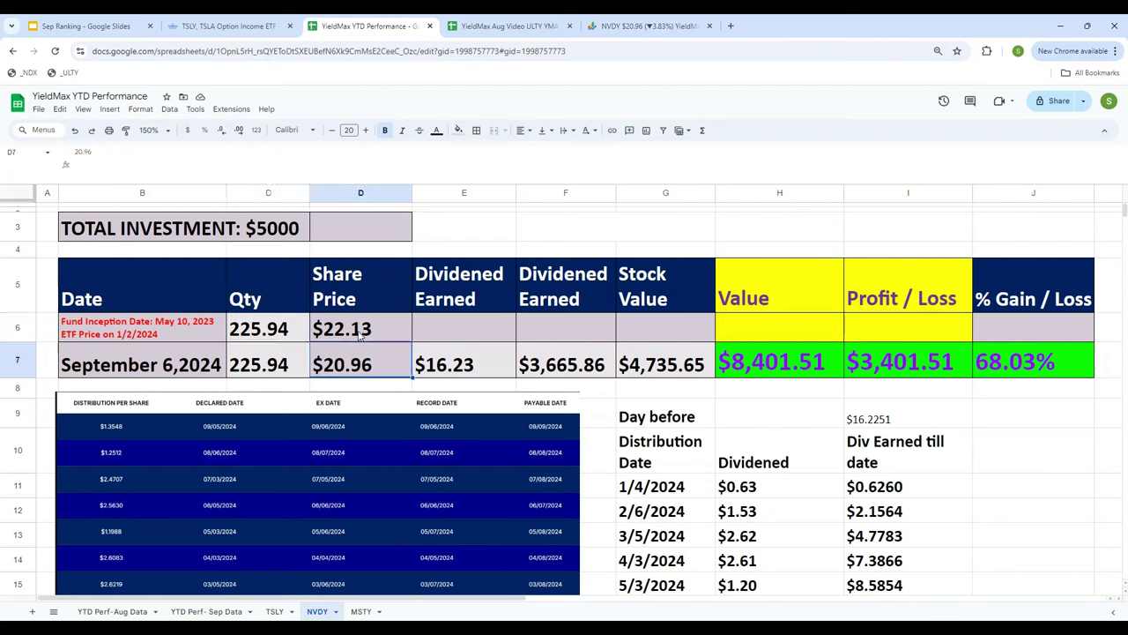
key(Left)
- Examine the NVDY monthly dividends in column H, the total dividend formula in I9 and the dividend per share in E7
scroll(455, 529, down, 5)
scroll(435, 496, up, 3)
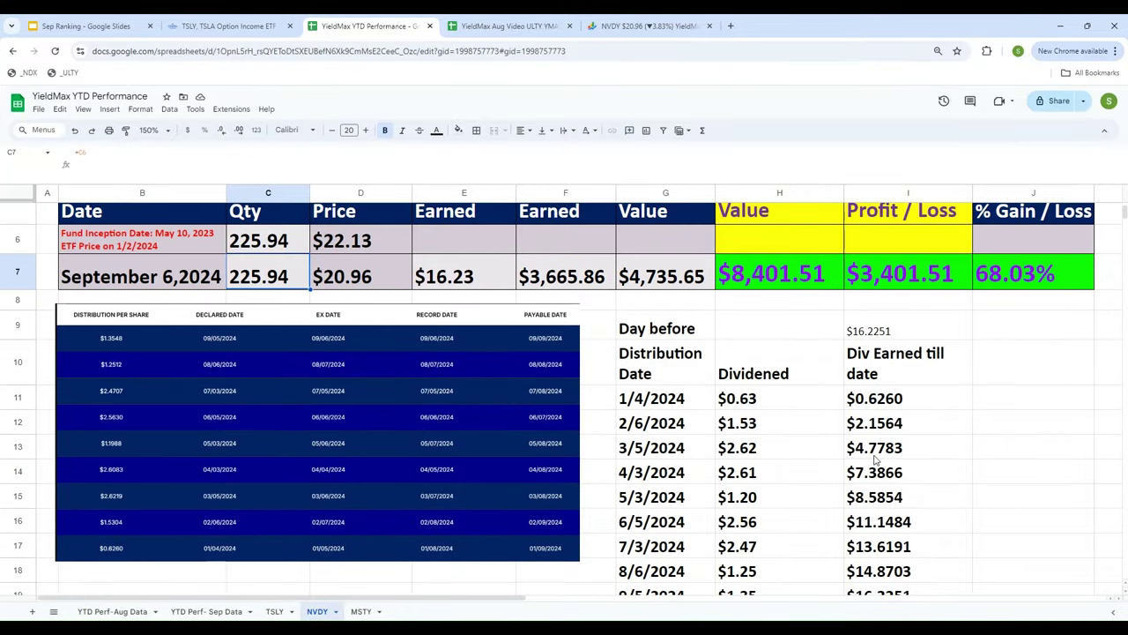
drag(760, 403, 767, 600)
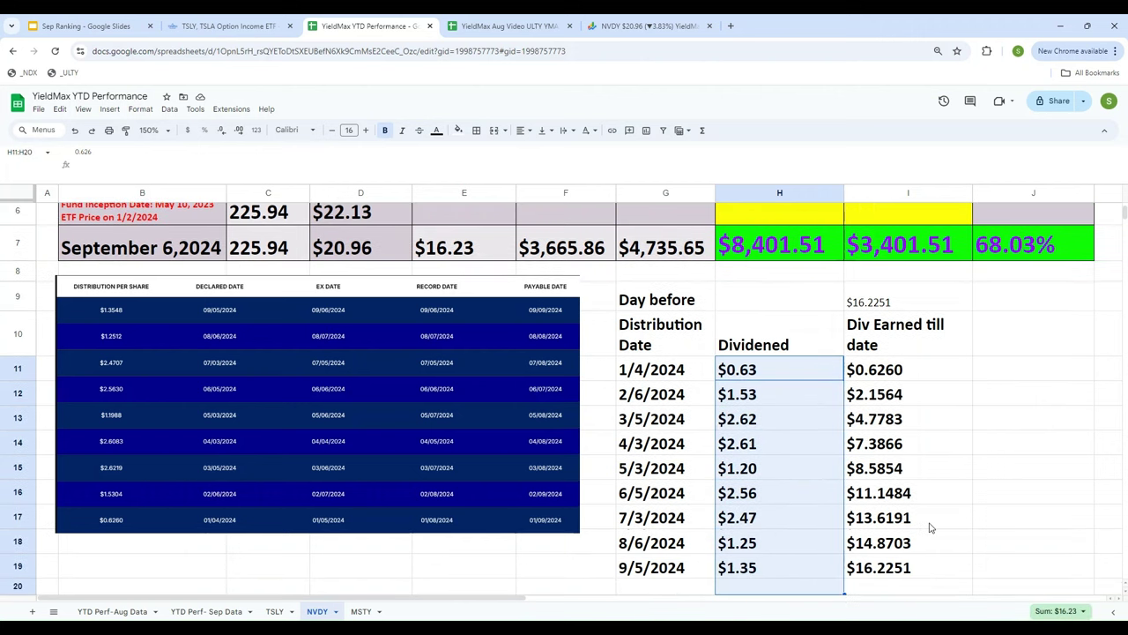
click(865, 309)
scroll(973, 399, up, 3)
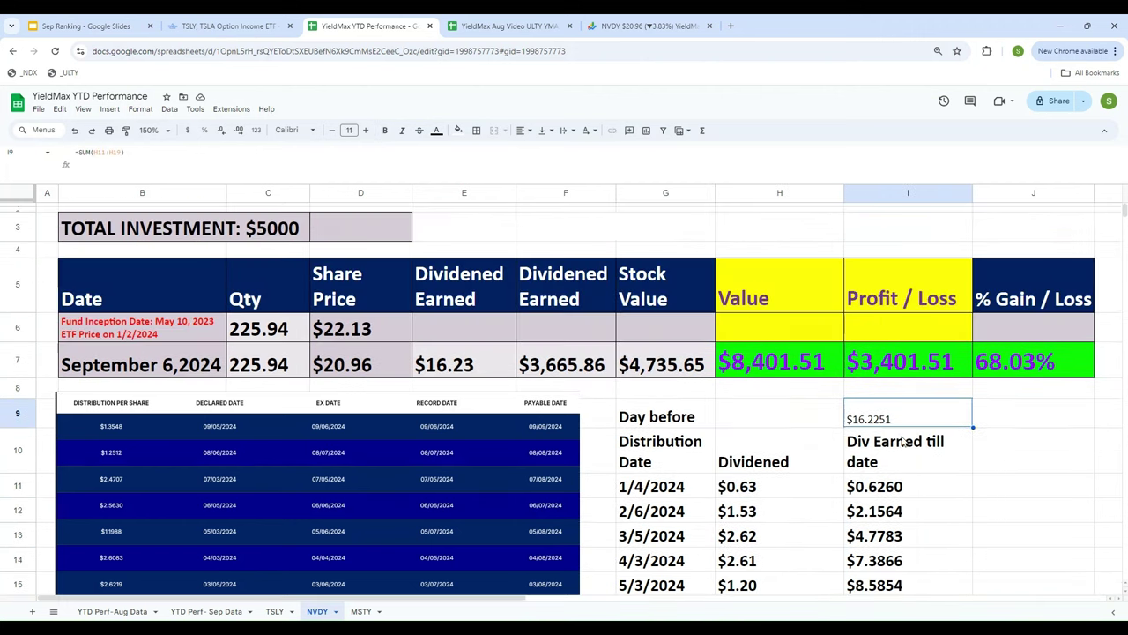
click(441, 370)
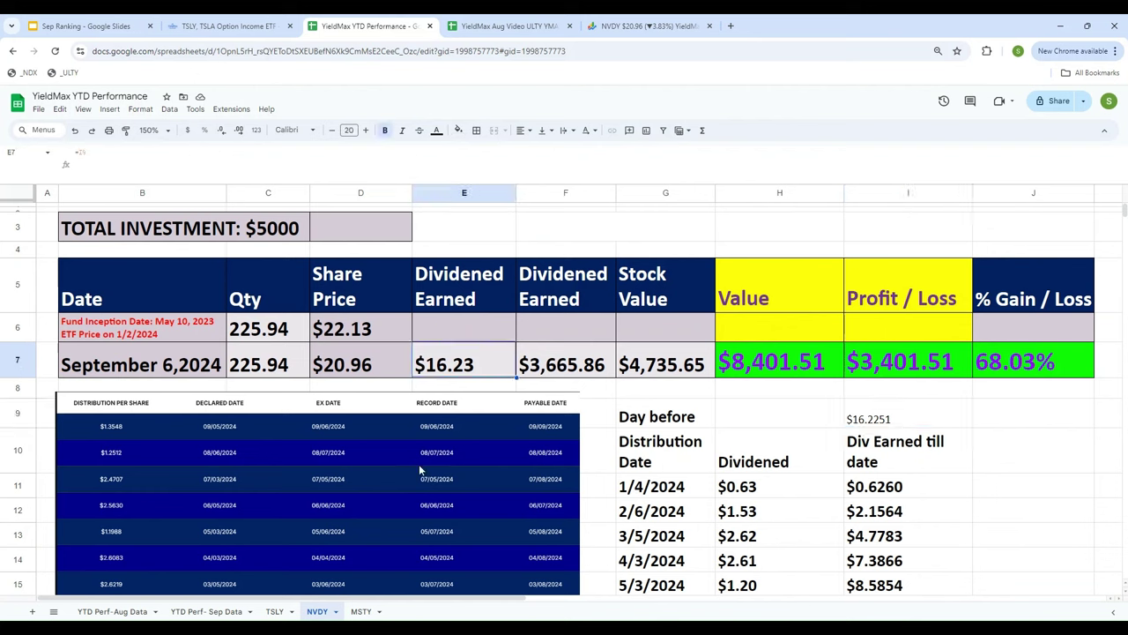
- Check NVDY's quantity in C7 and share price in D7 against its current Google Finance price, and return to the NVDY sheet
key(Left)
key(Left)
key(Left)
key(Right)
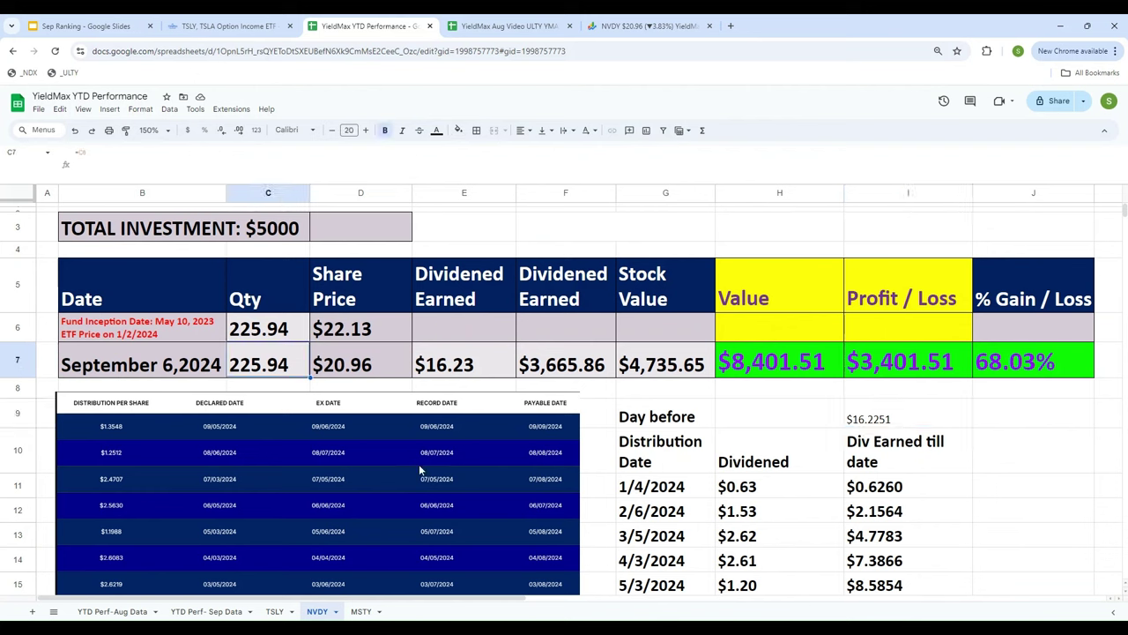
key(Right)
click(617, 25)
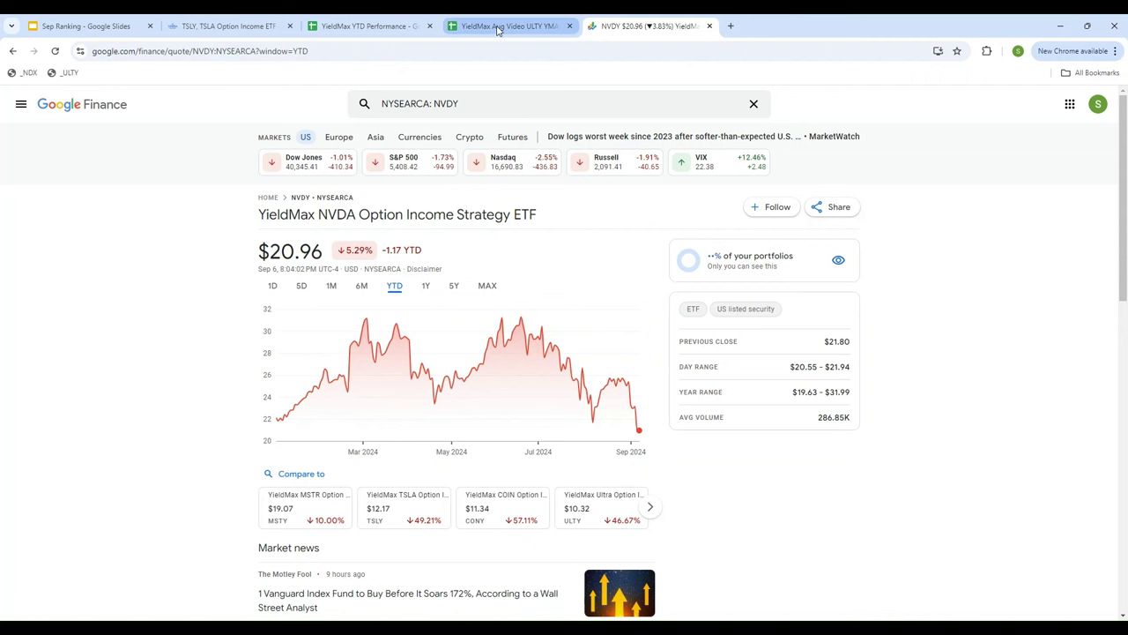
click(370, 28)
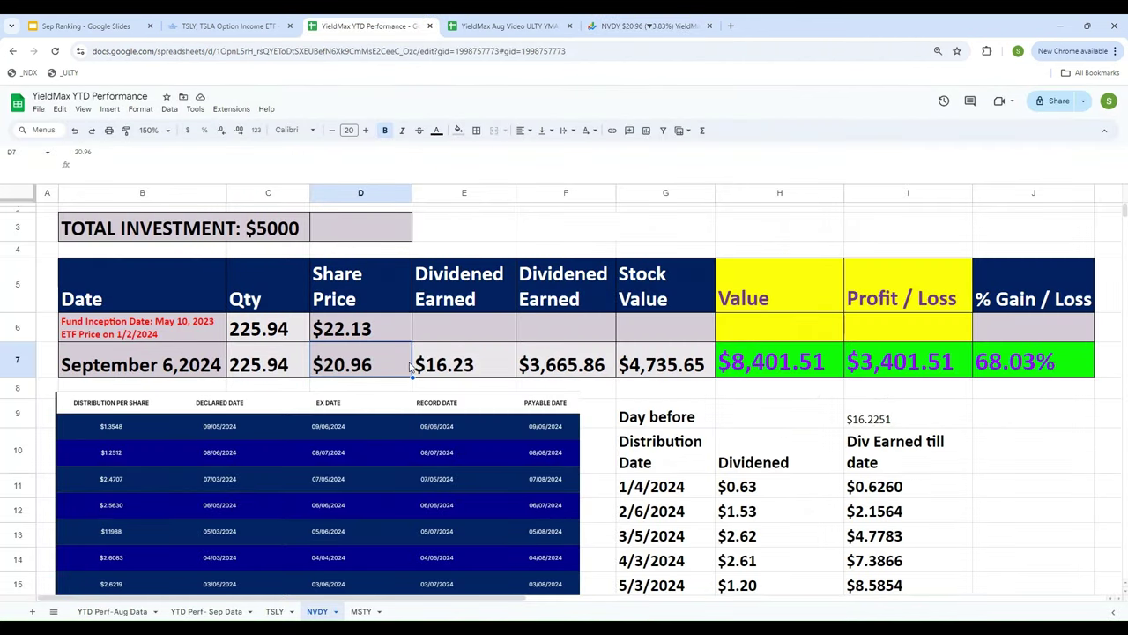
- Re-enter NVDY's stock value formula in G7 as =D7*C7, multiplying the current share price by the quantity
click(644, 371)
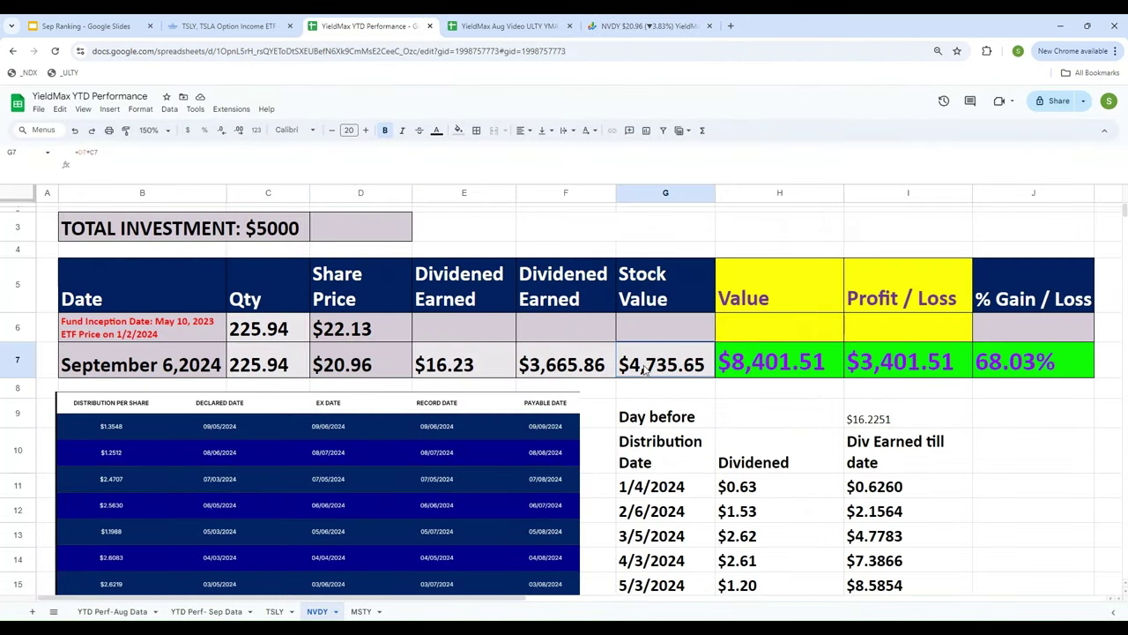
text(=)
key(Left)
key(Left)
key(Left)
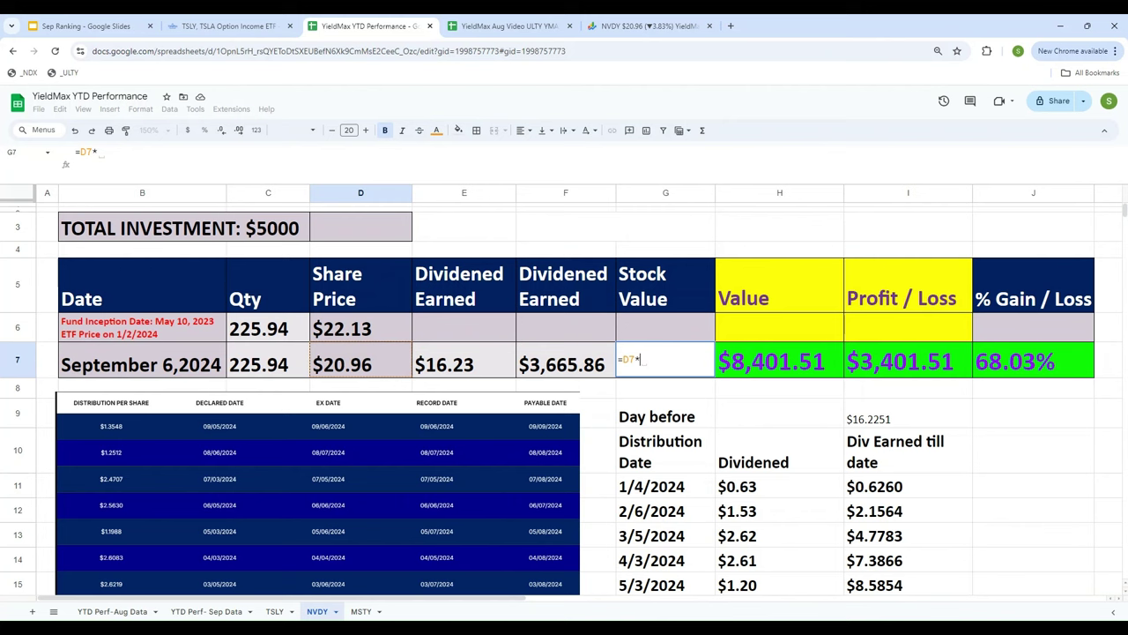
text(*)
key(Left)
key(Left)
key(Left)
key(Left)
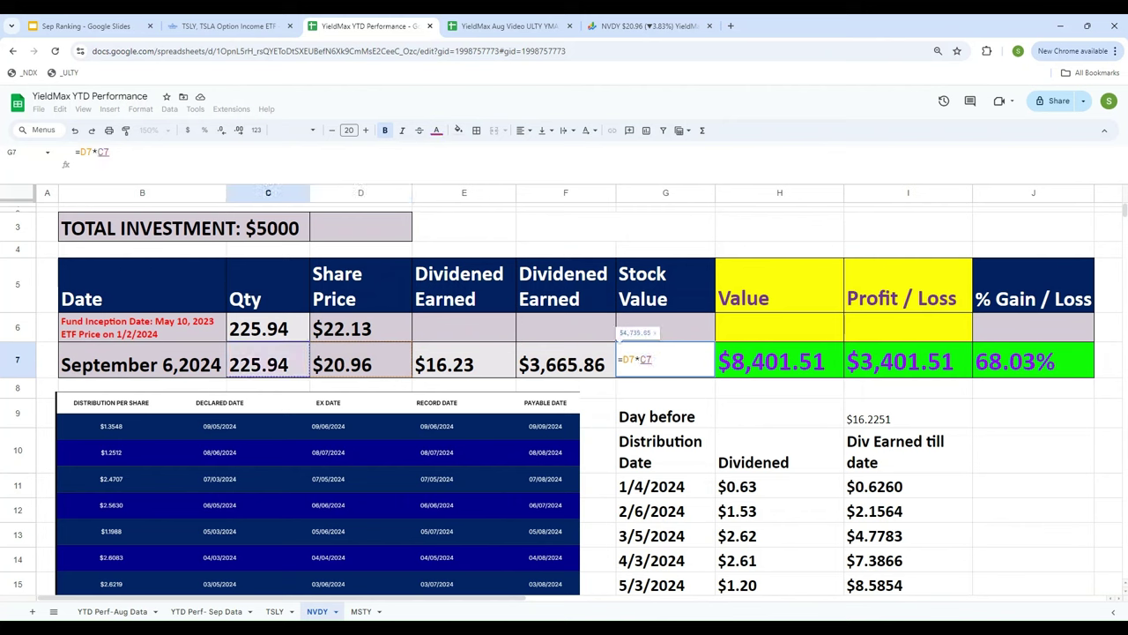
key(Return)
- Trace NVDY's figures from the stock value in G7 through the dividend total in I9 to the dividend-per-share column E
click(666, 364)
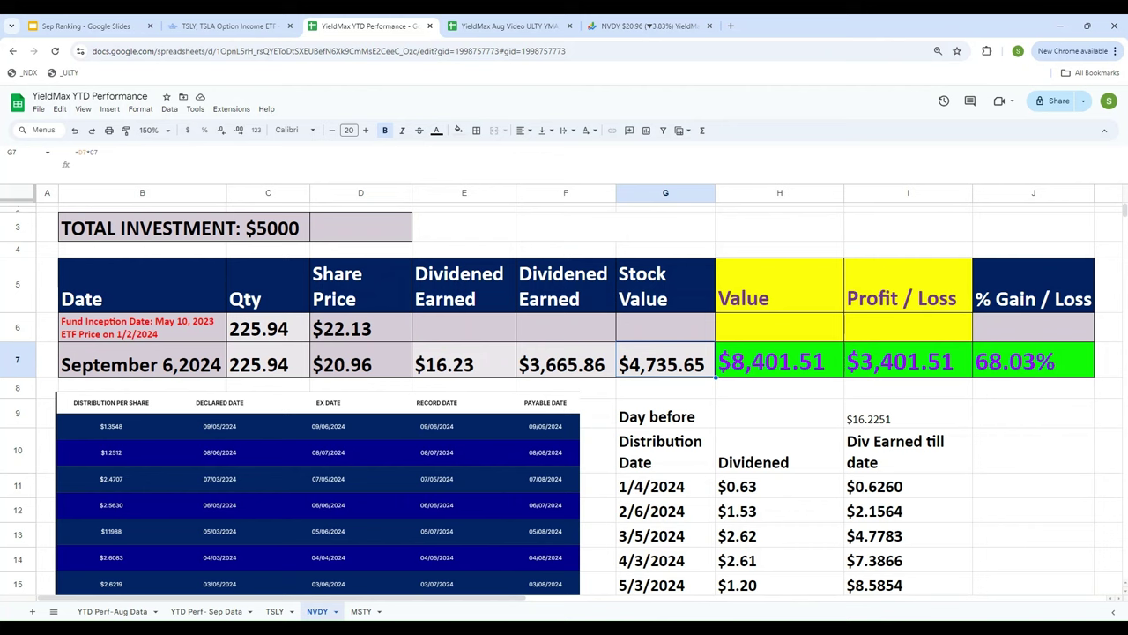
key(Right)
key(Right)
key(Down)
key(Down)
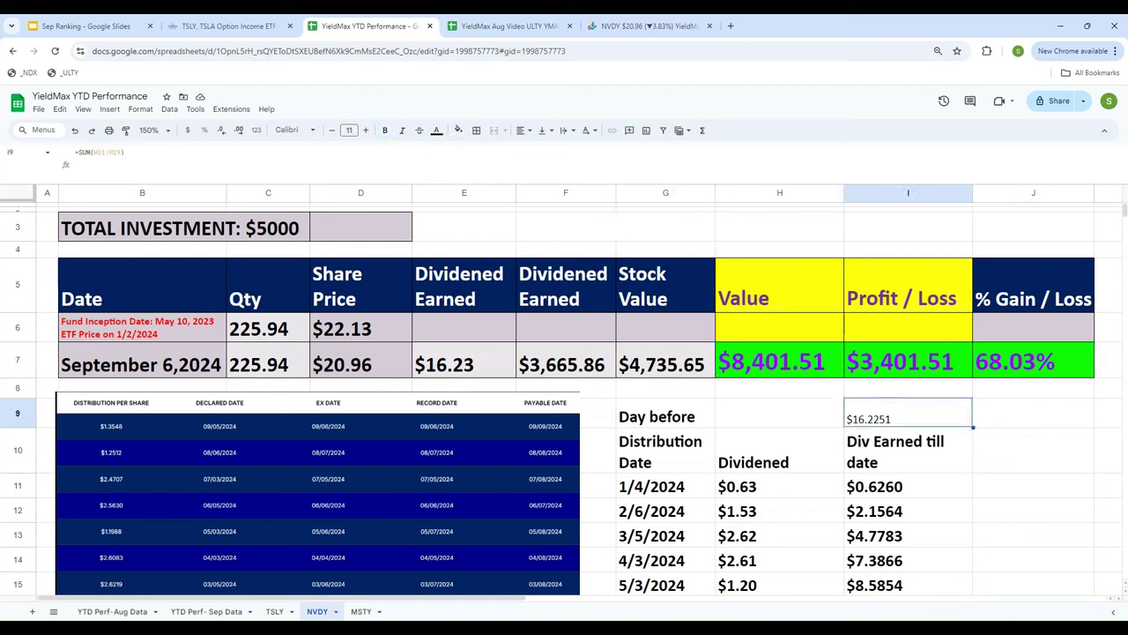
key(Left)
key(Left)
key(Left)
key(Left)
key(Up)
key(Up)
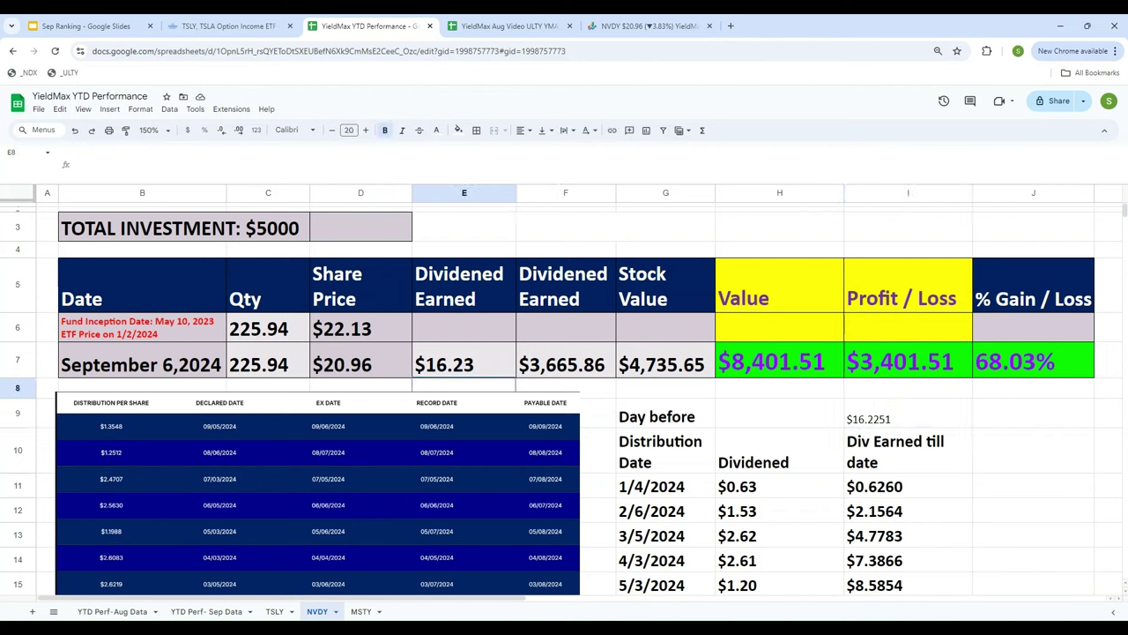
- Re-enter NVDY's total dividend earned formula in F7 as =E7*C7, multiplying dividend per share by quantity
key(Right)
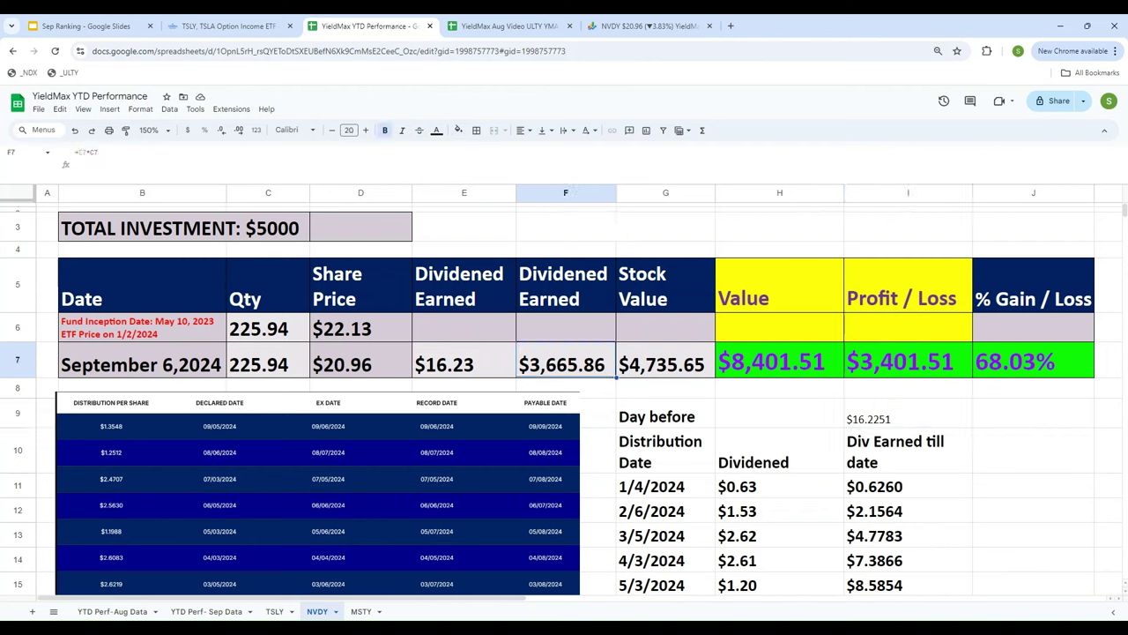
text(=)
key(Left)
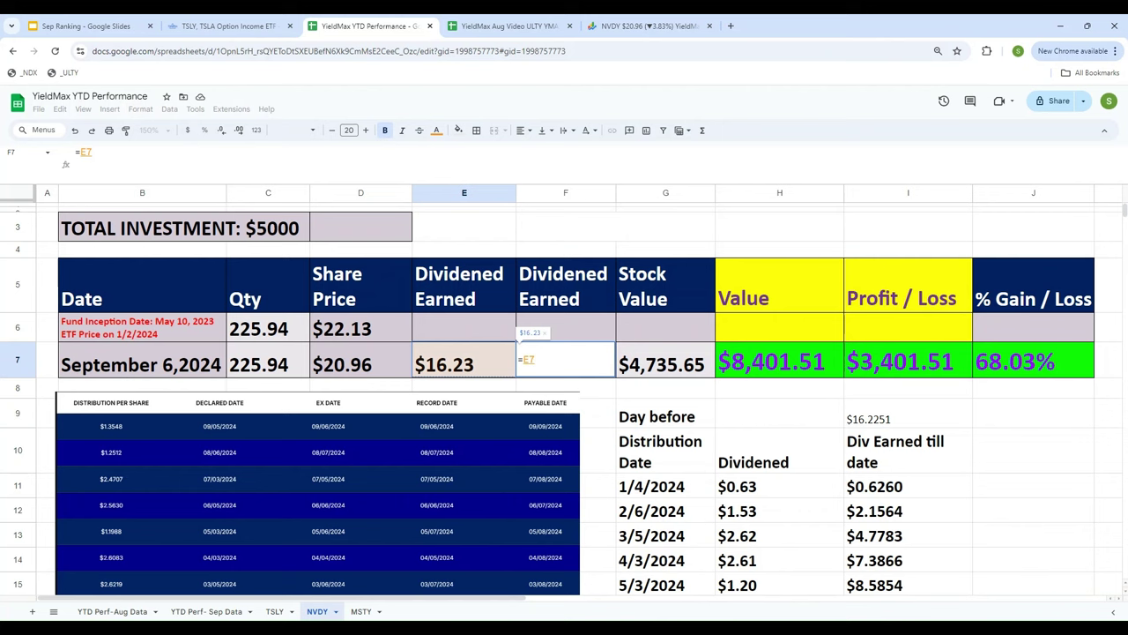
text(*)
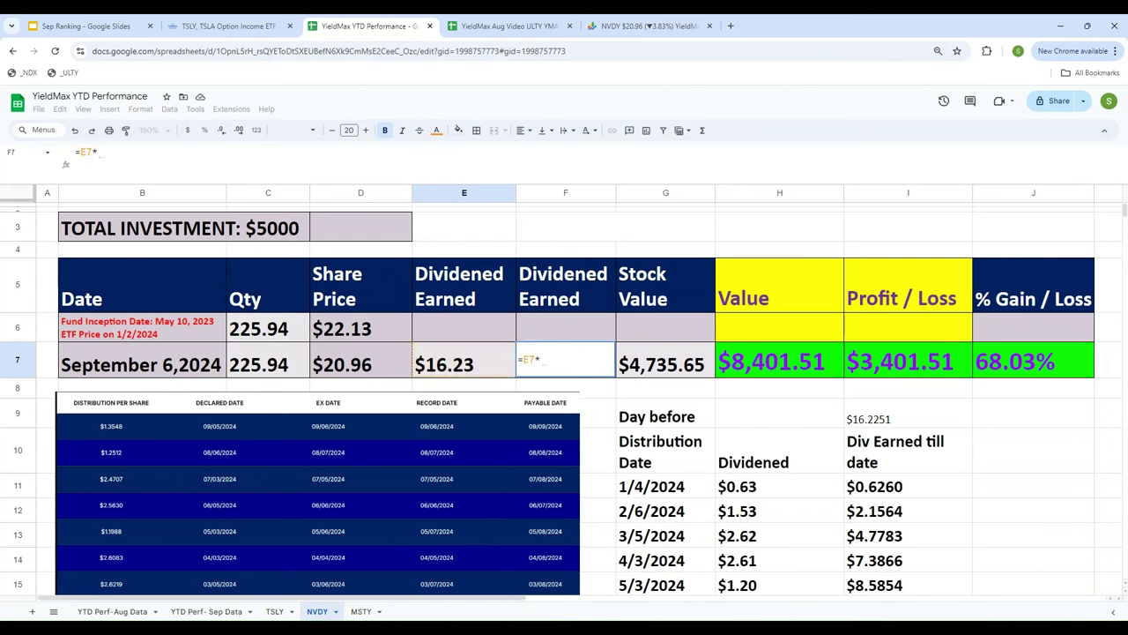
key(Left)
key(Left)
key(Left)
key(Return)
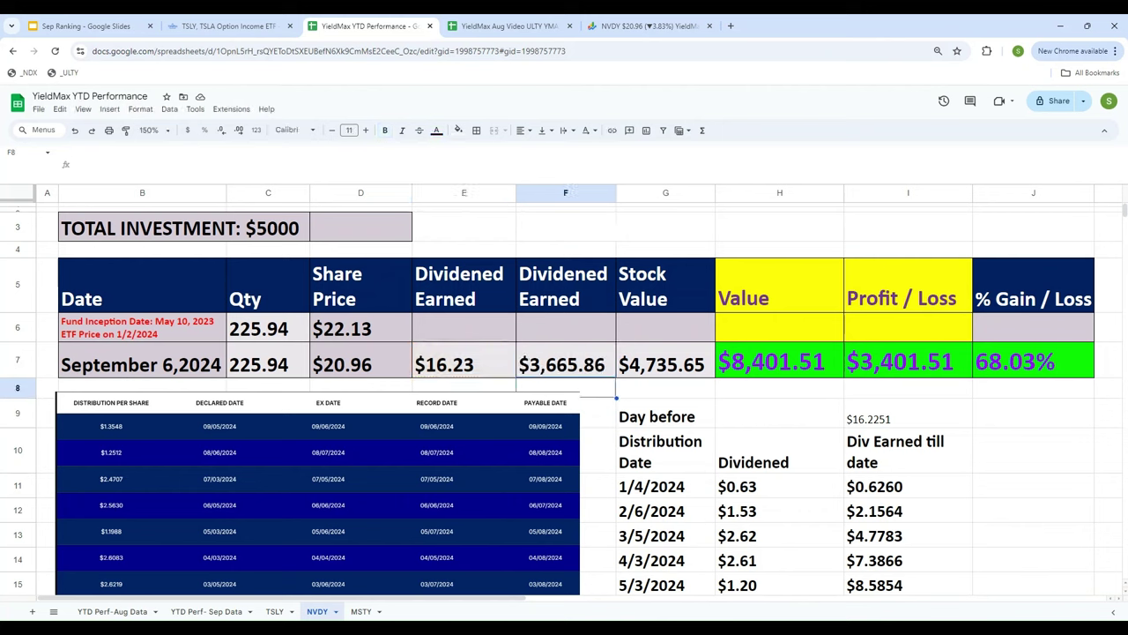
- Inspect NVDY's total value formula in H7 together with the stock value in G7 and dividends earned in F7
key(Up)
key(Right)
key(Right)
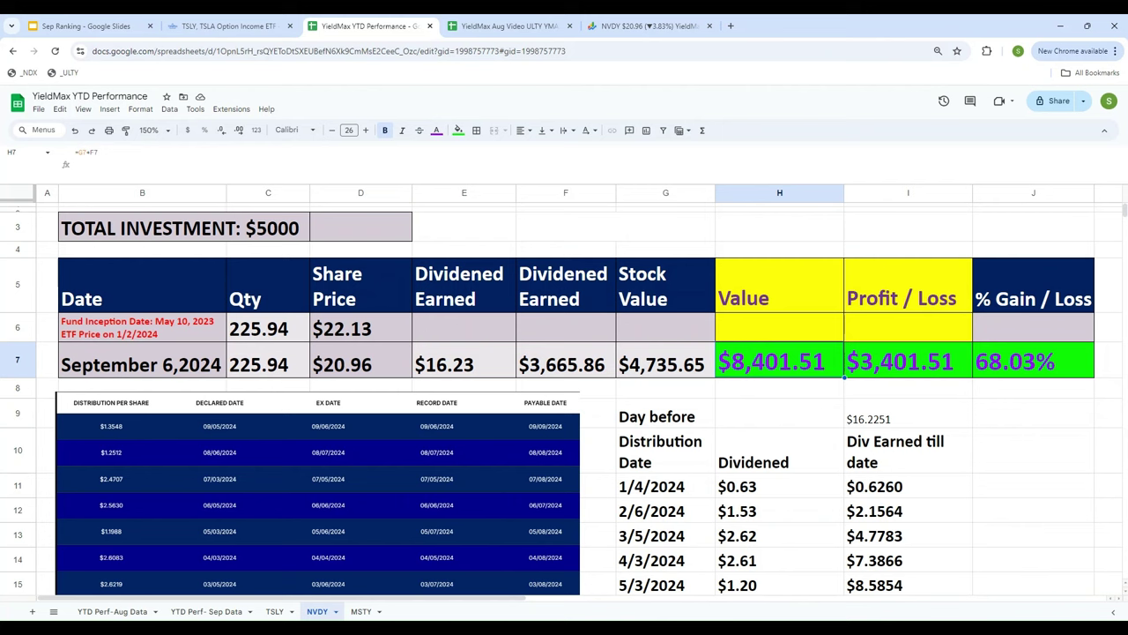
click(666, 364)
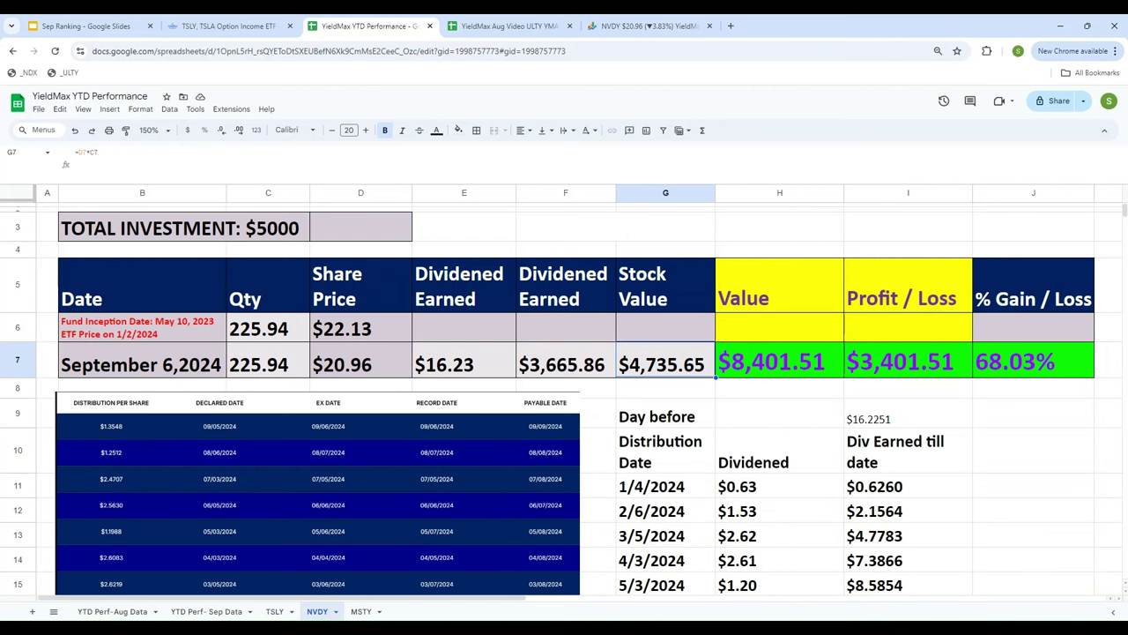
click(565, 364)
click(666, 364)
click(780, 361)
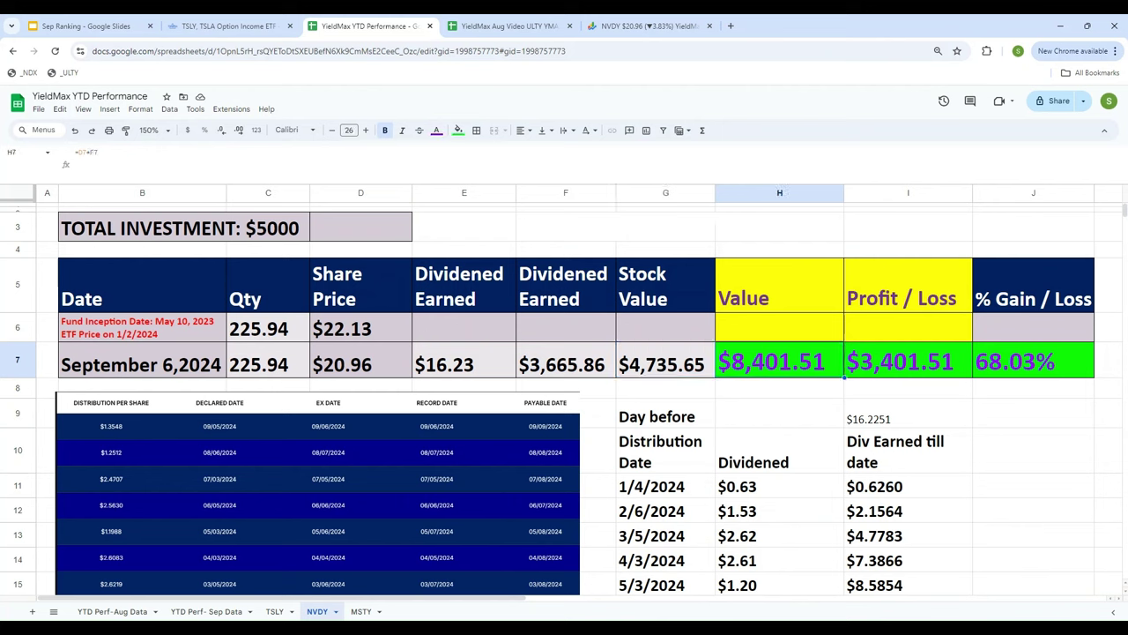
- Inspect NVDY's profit/loss formula in I7 and percentage gain/loss formula in J7
click(908, 361)
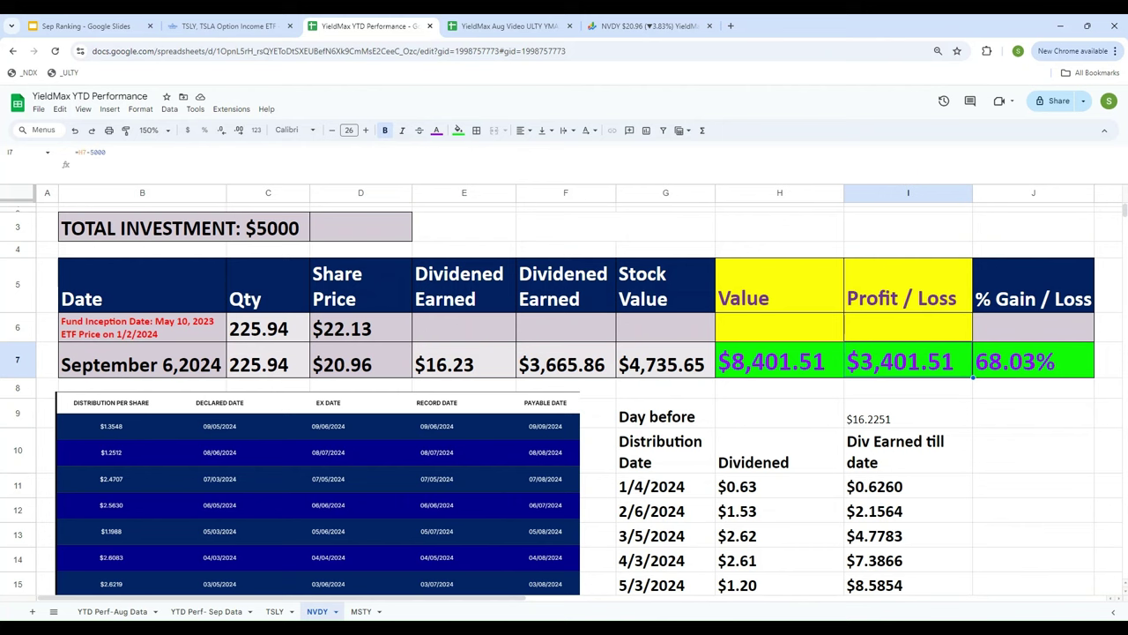
key(Right)
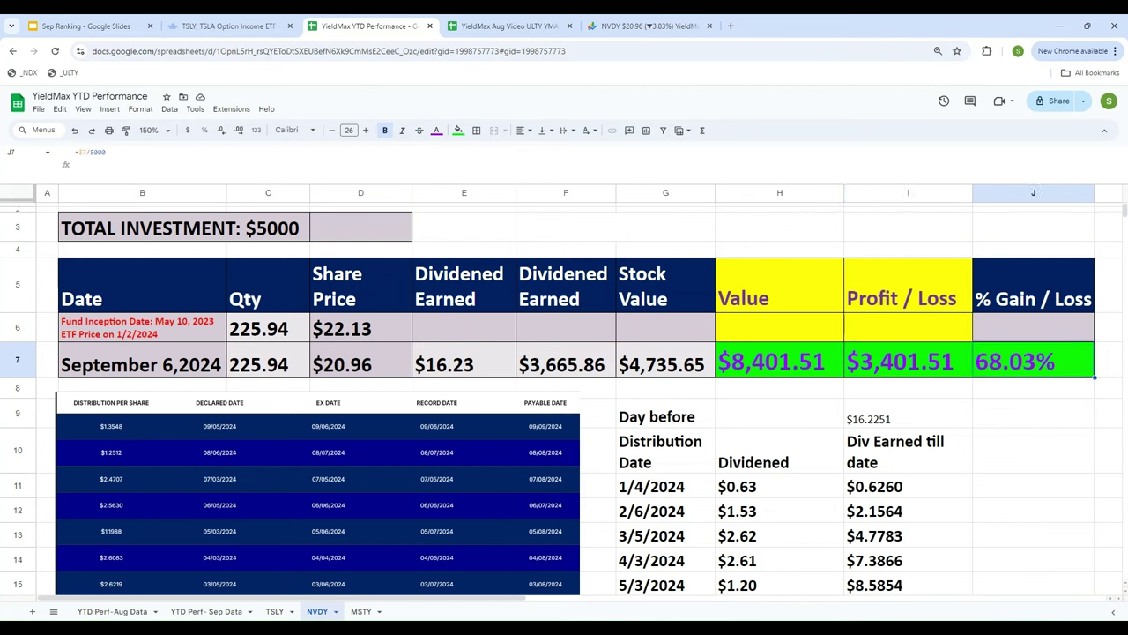
click(905, 396)
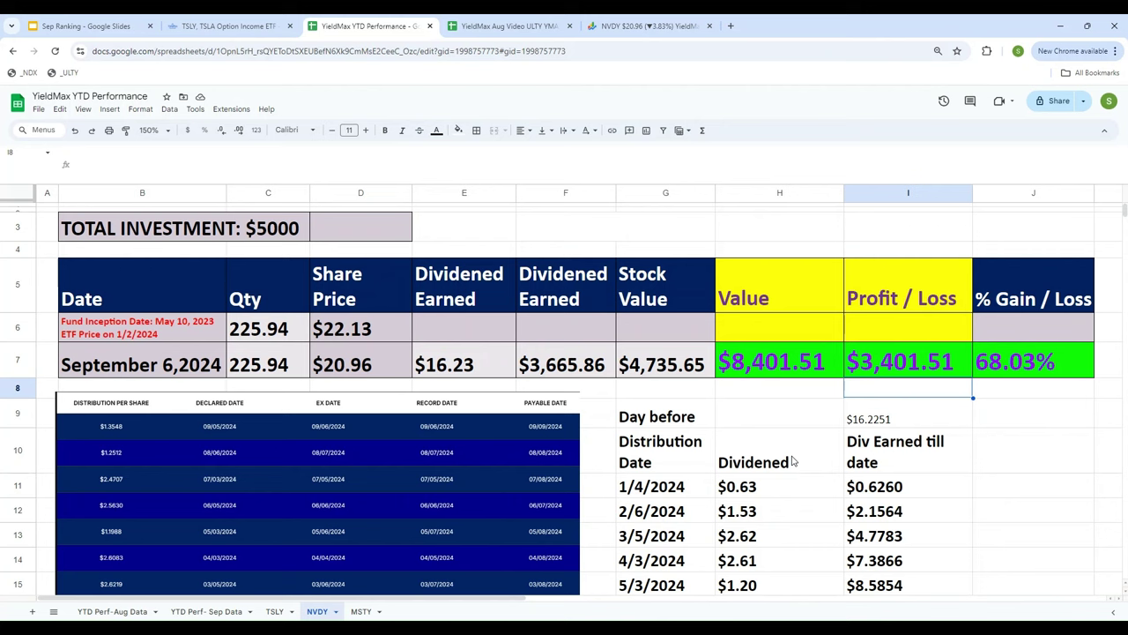
click(687, 237)
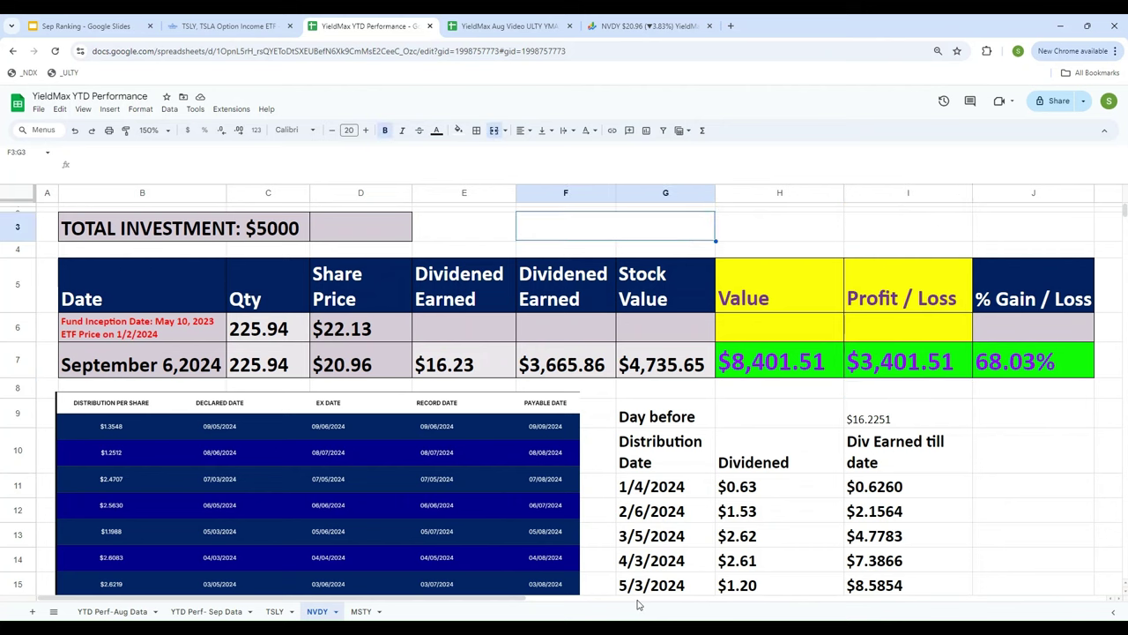
- Open the MSTY sheet, look up MSTY on Google Finance and read its February 22, 2024 price on the year-to-date chart
click(360, 611)
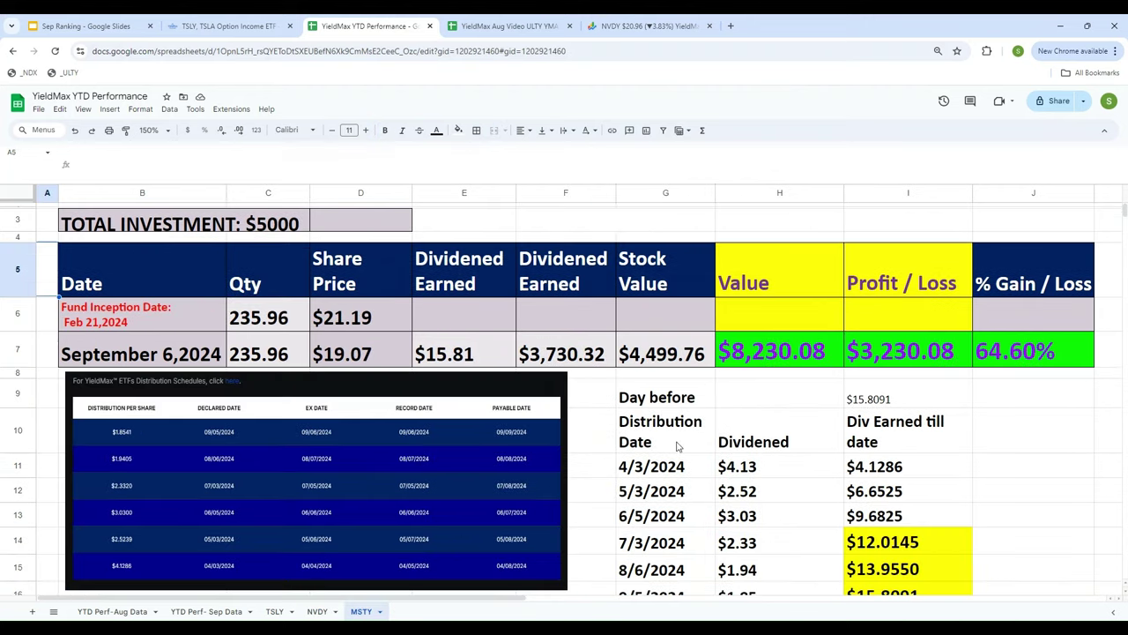
click(608, 25)
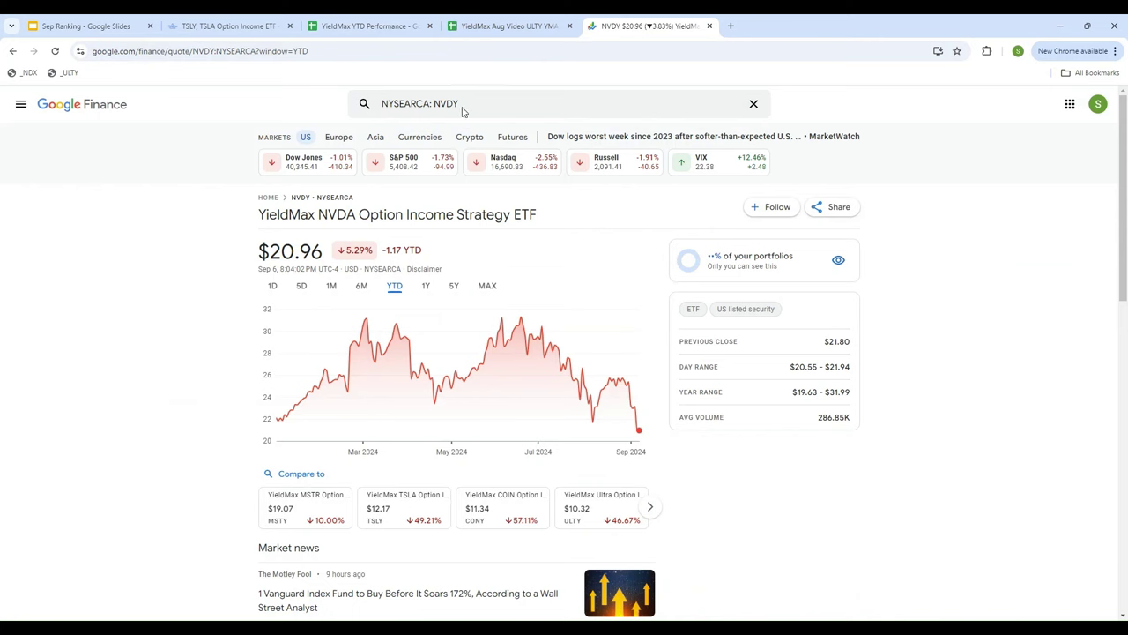
click(471, 103)
text(MSTY)
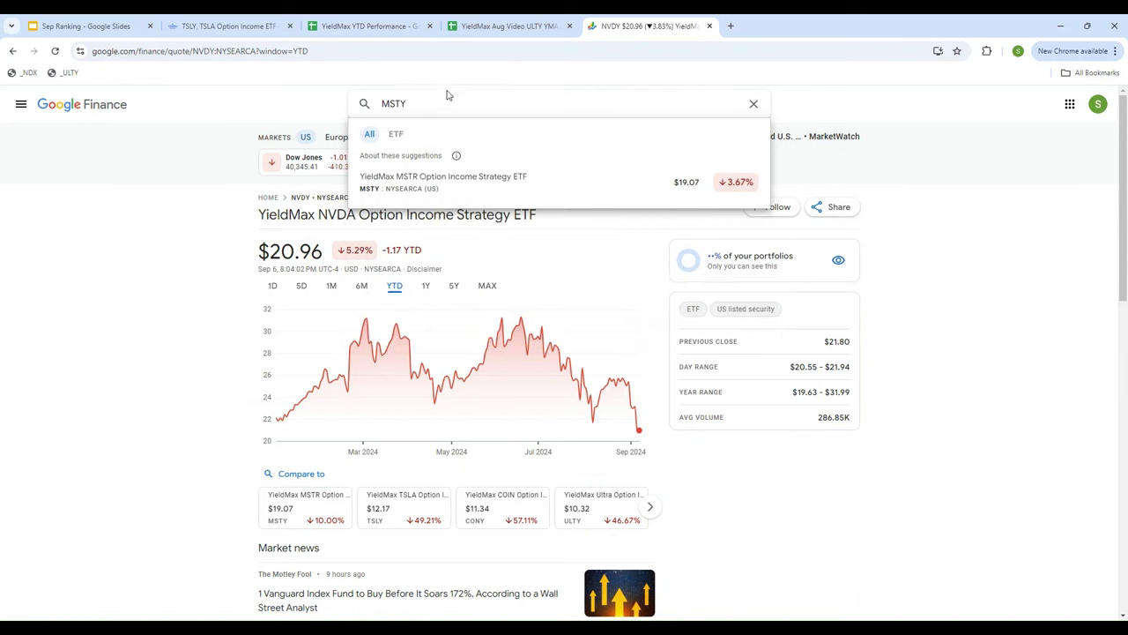
click(393, 201)
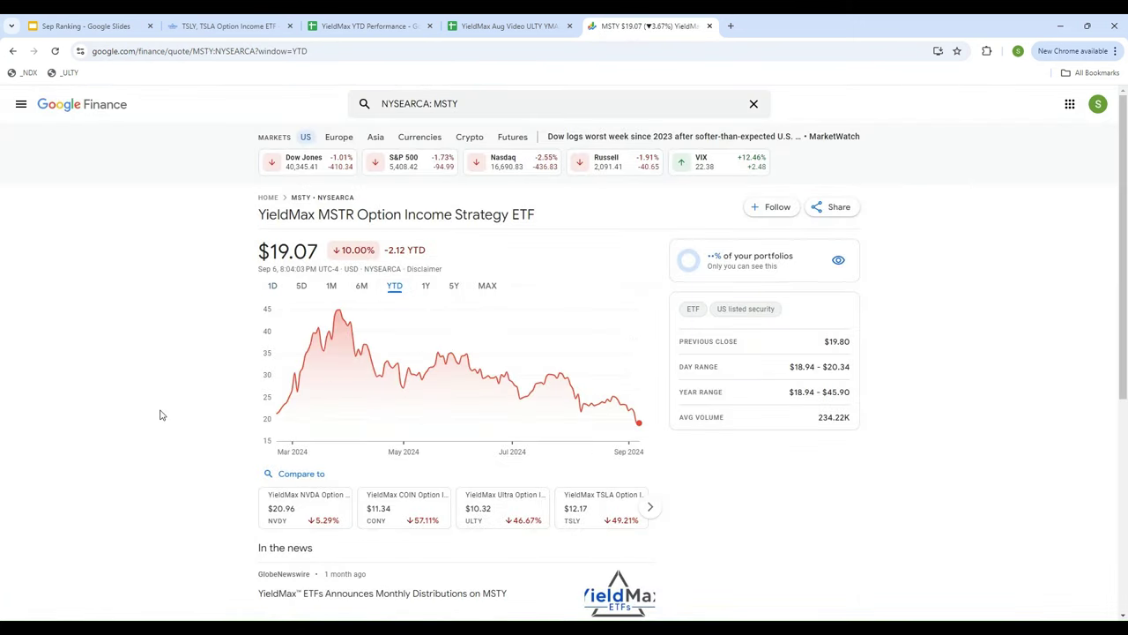
mouse_move(275, 420)
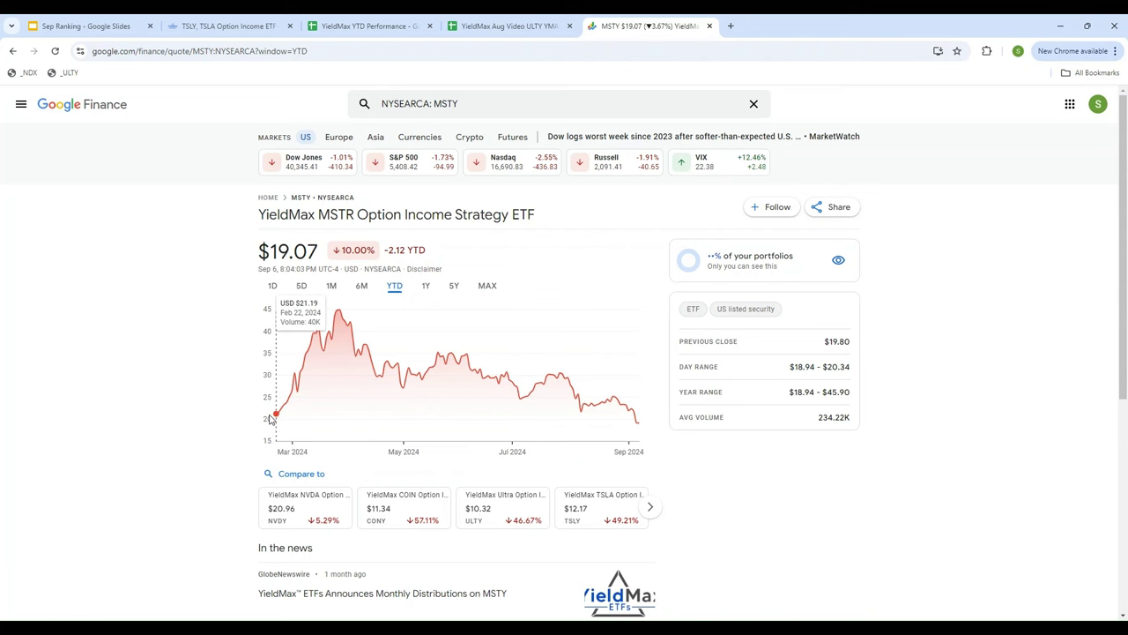
- Return to the MSTY sheet and re-enter the quantity formula in C6 as =5000/D6, based on the starting share price
click(370, 25)
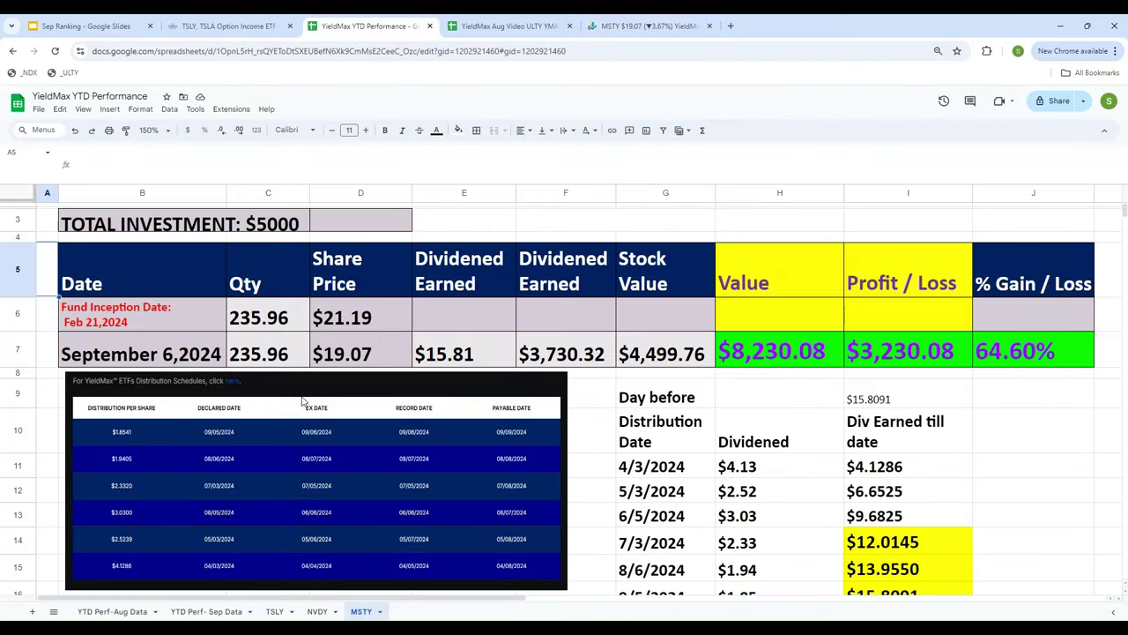
click(360, 314)
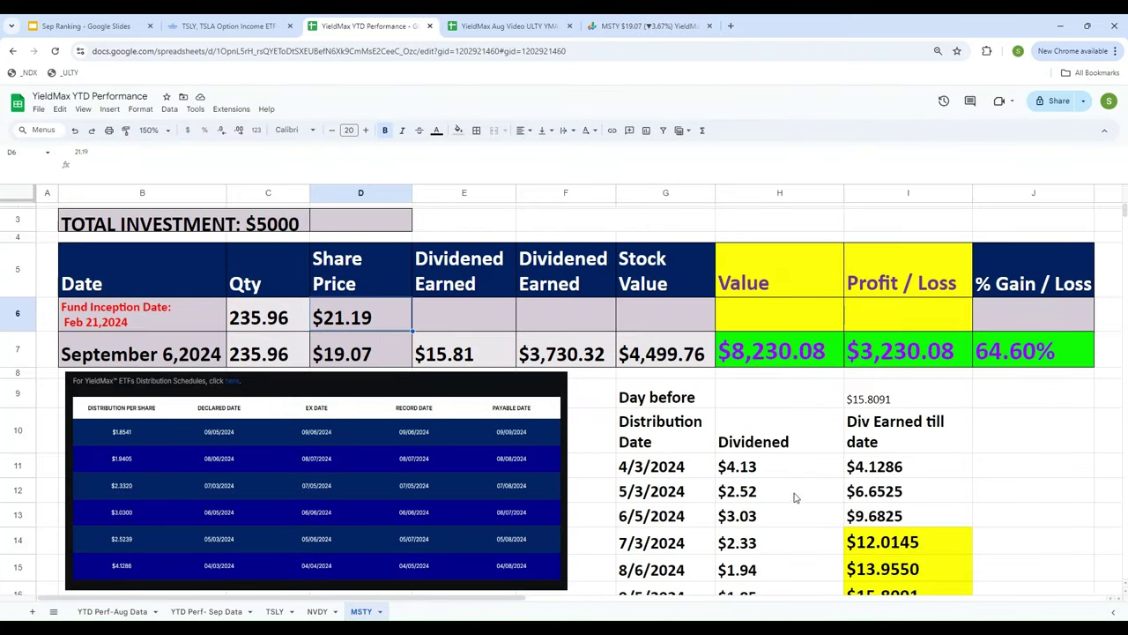
key(Left)
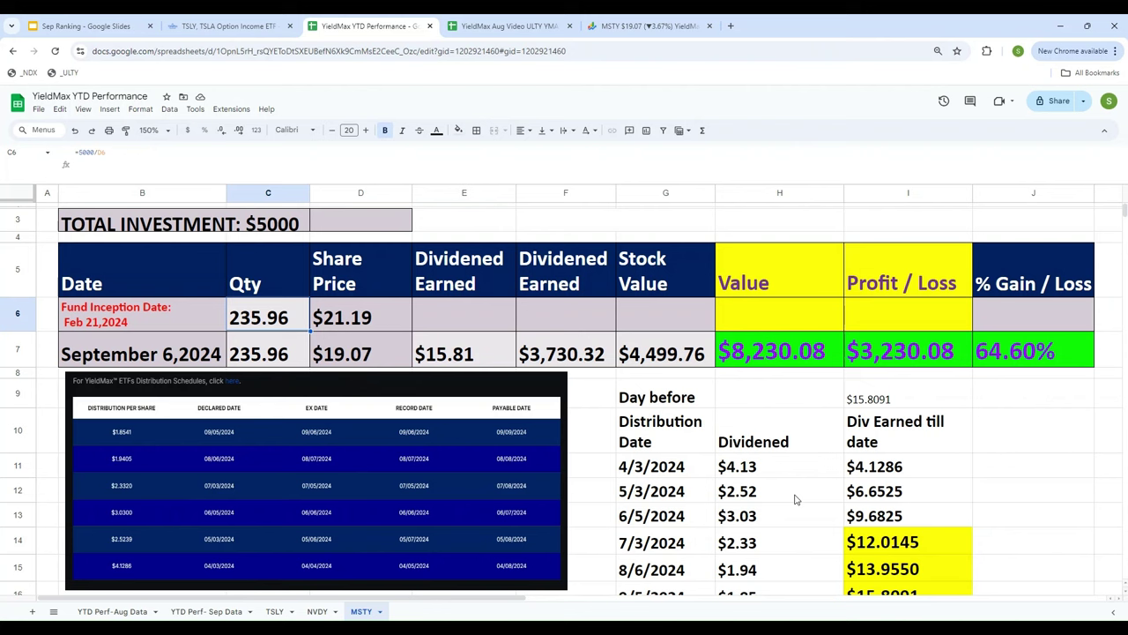
text(=5000)
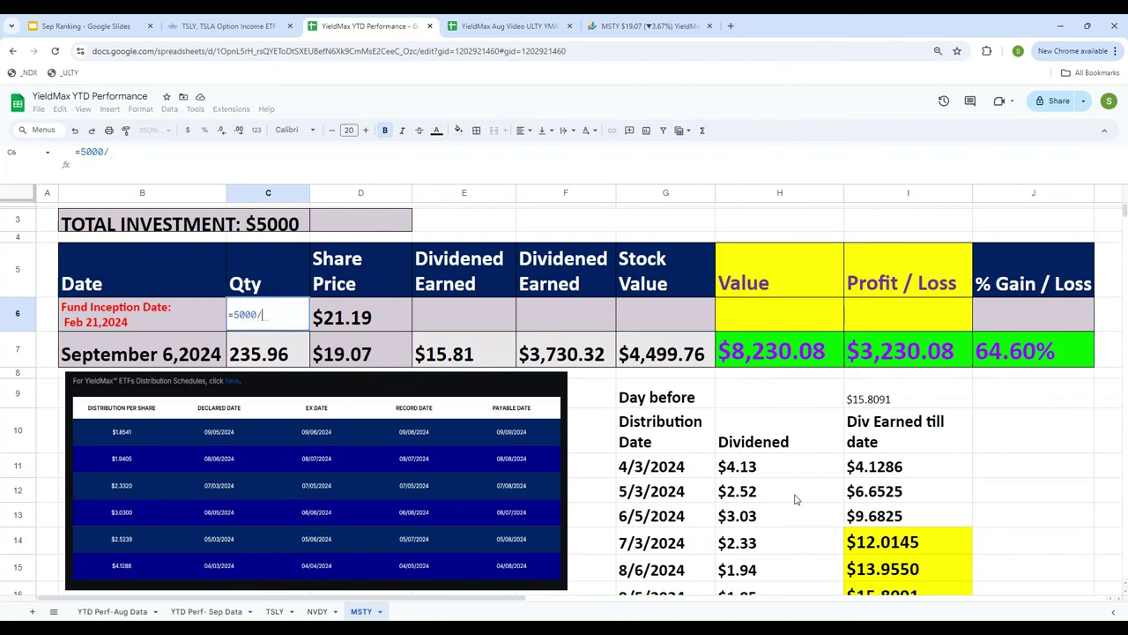
text(/D6)
key(Return)
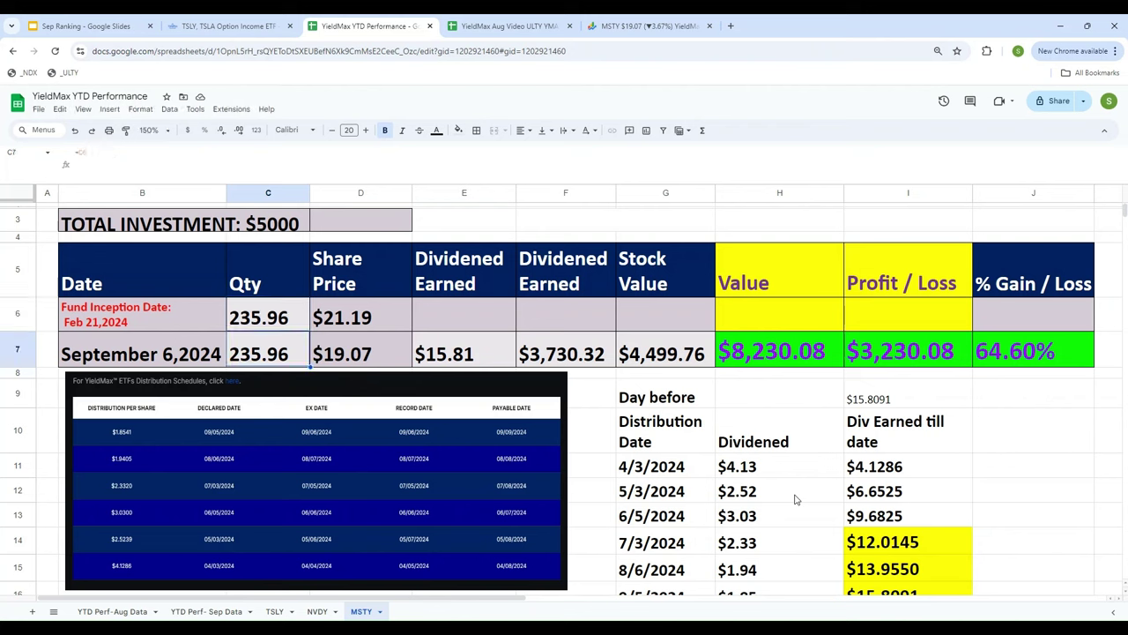
- Compare MSTY's initial quantity formula in C6 with the carried-over quantity in C7
key(Up)
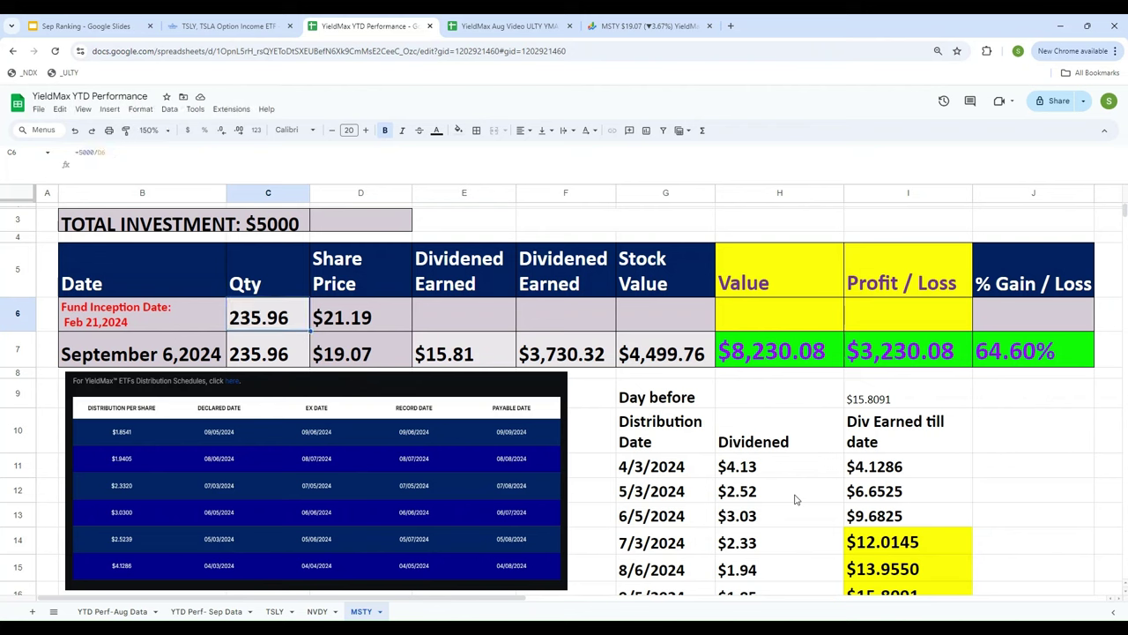
key(Down)
key(Up)
key(Down)
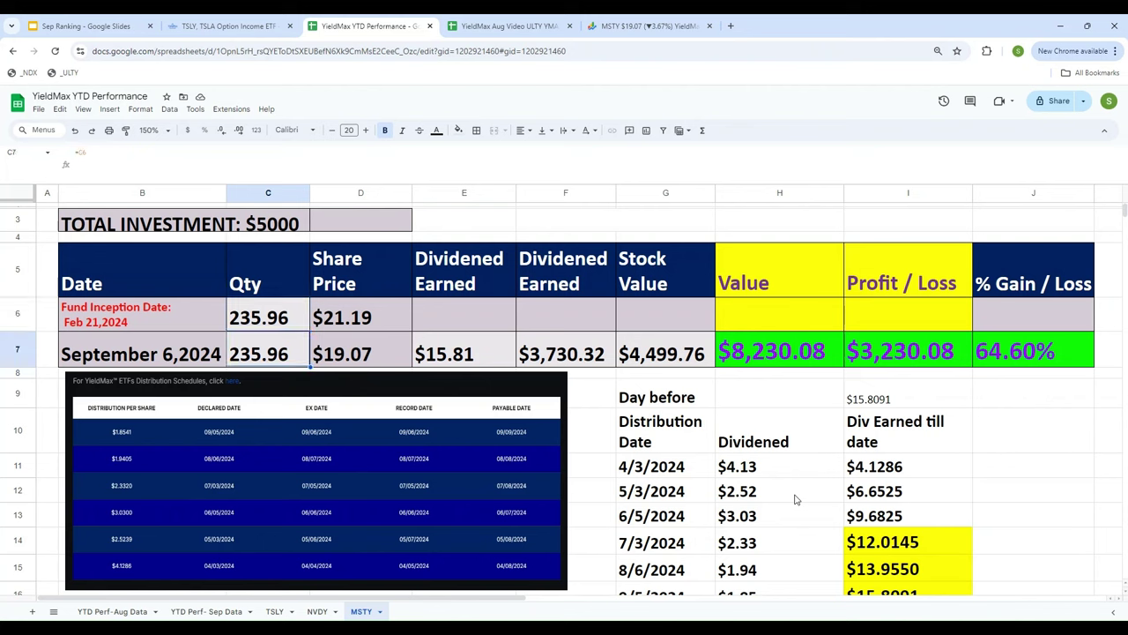
- Check MSTY's September 6, 2024 date in B7 and share price in D7 against its current price on Google Finance
key(Left)
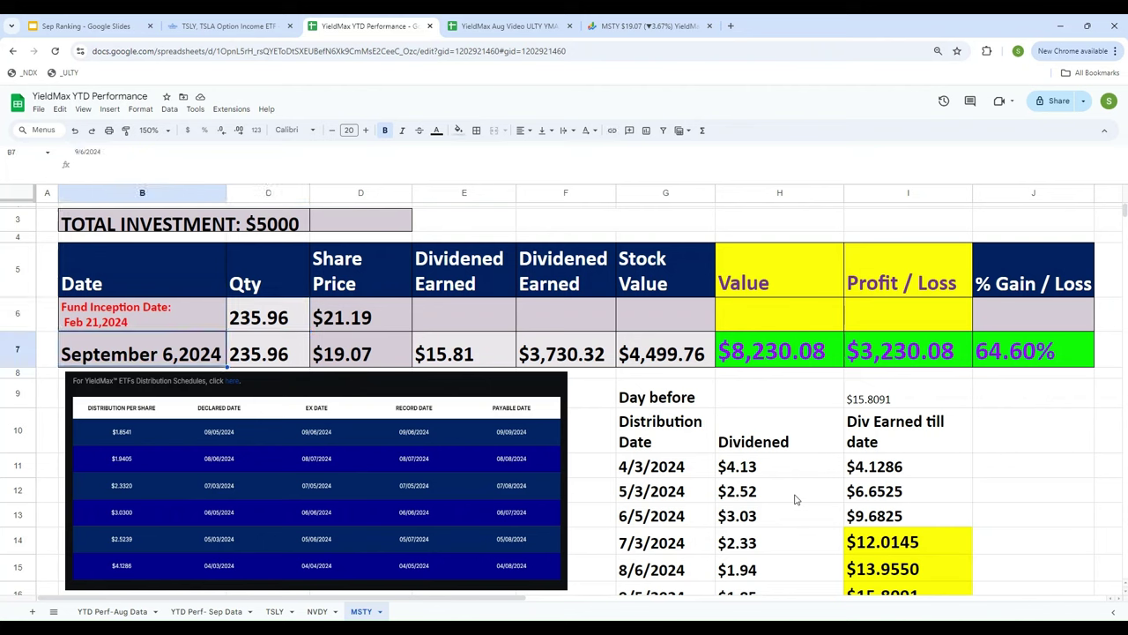
key(Right)
key(Right)
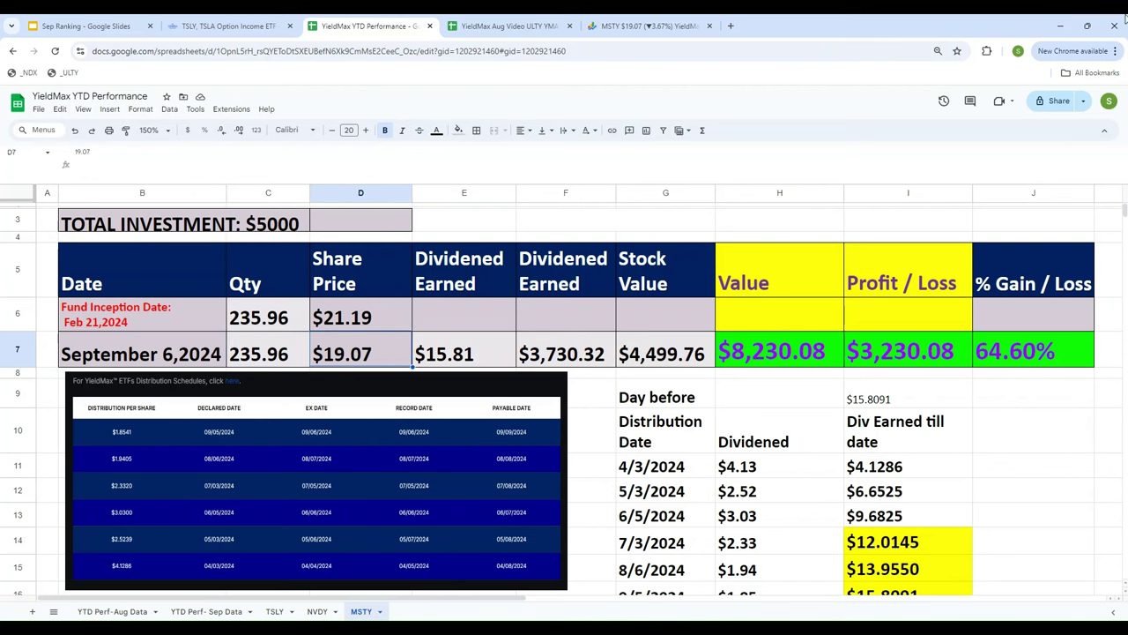
click(616, 26)
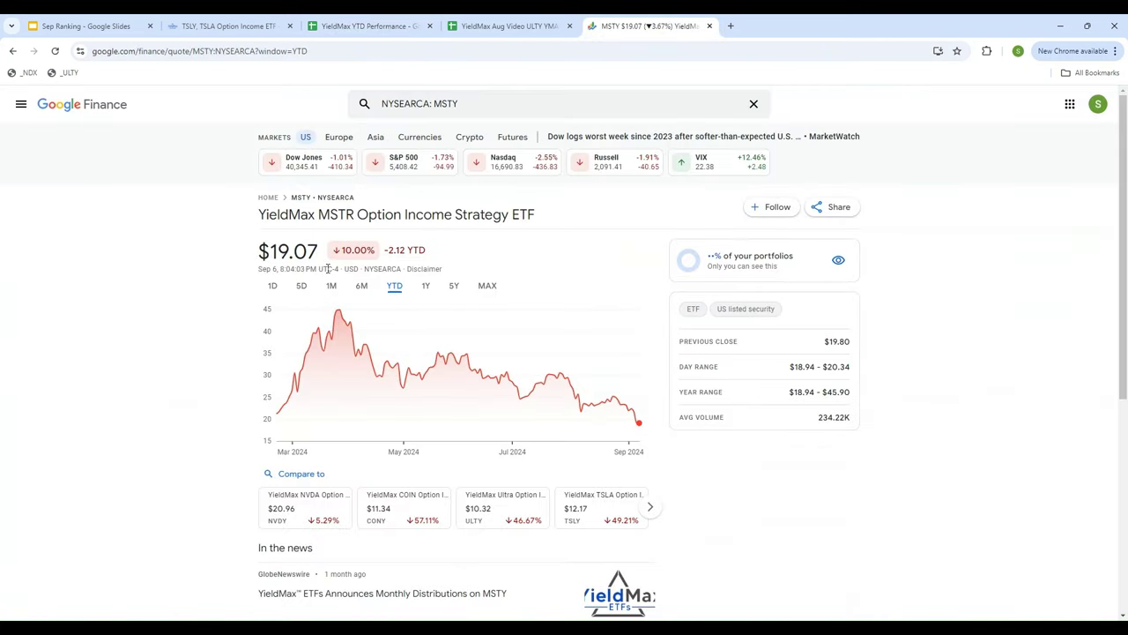
- Return to the YieldMax YTD Performance sheet and re-enter MSTY's stock value formula in G7 as =D7*C7
click(364, 28)
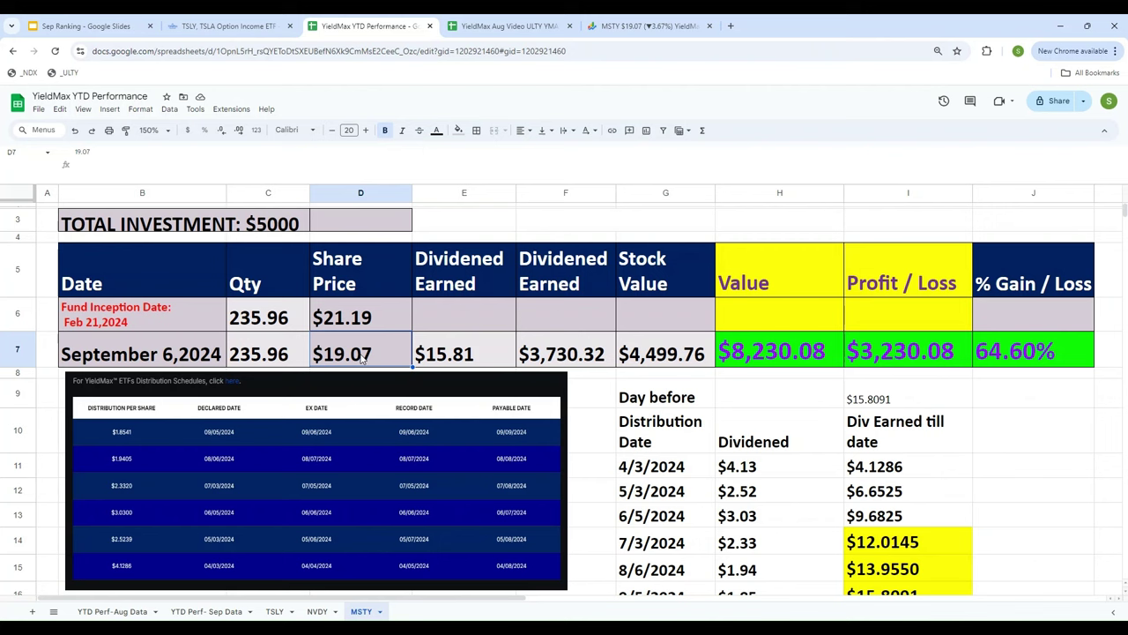
click(650, 356)
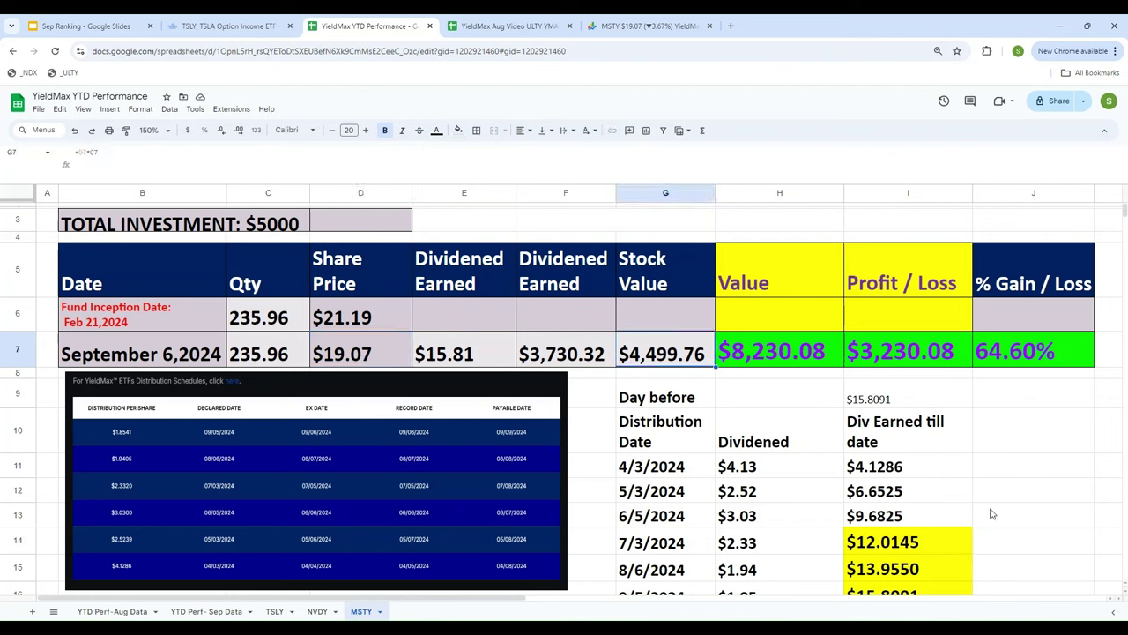
text(=)
key(Left)
key(Left)
key(Left)
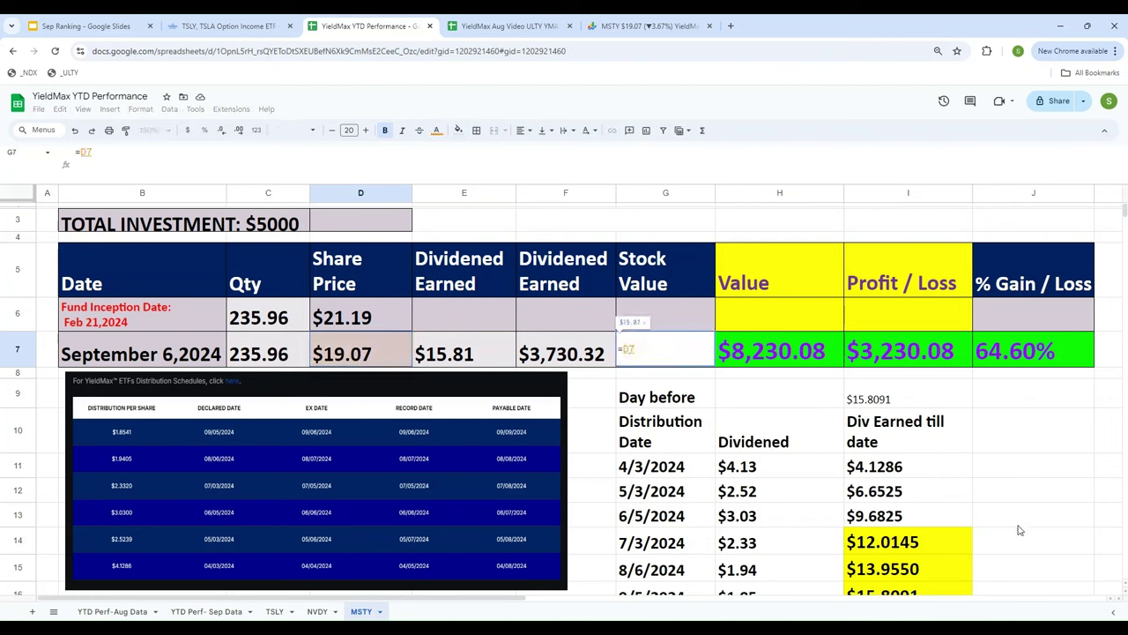
text(*)
key(Left)
key(Left)
key(Left)
key(Left)
key(Return)
key(Up)
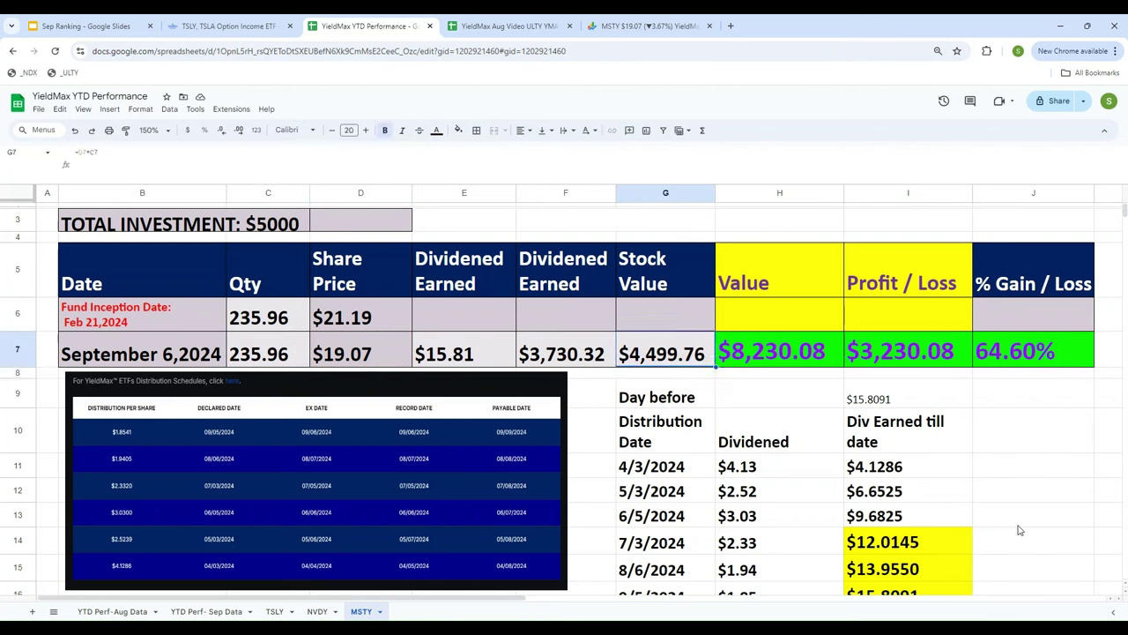
- Examine MSTY's distribution dates and dividends in rows 11 to 16, their sum in I9 and the per-share dividend in E7
scroll(996, 538, down, 2)
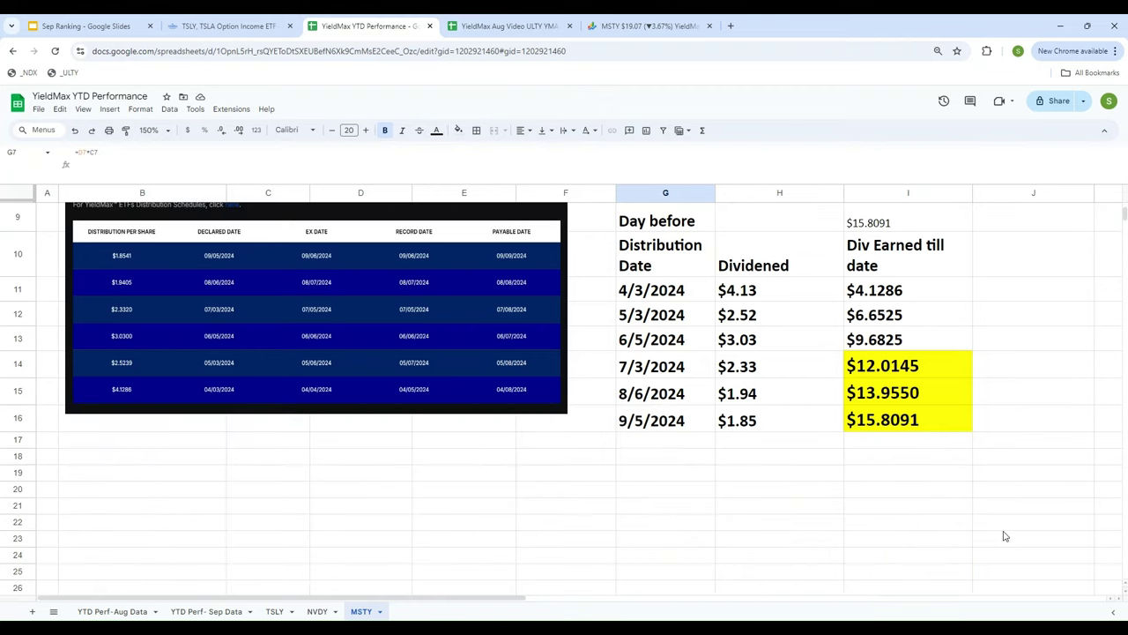
scroll(1003, 536, up, 2)
scroll(1003, 536, down, 1)
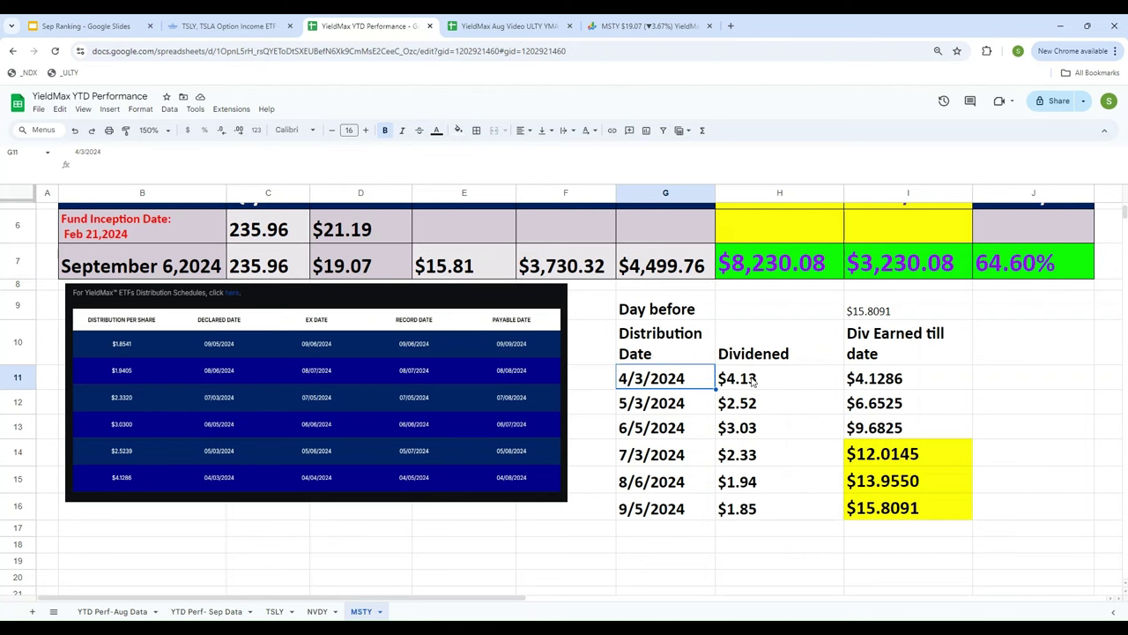
click(884, 315)
scroll(1016, 379, up, 1)
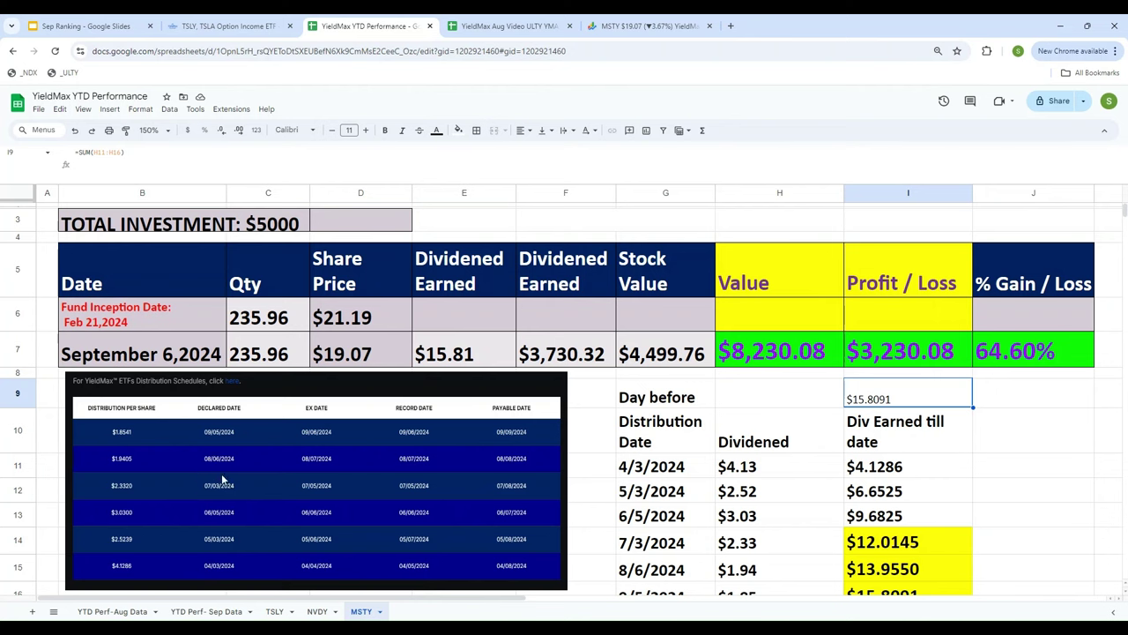
scroll(984, 555, down, 1)
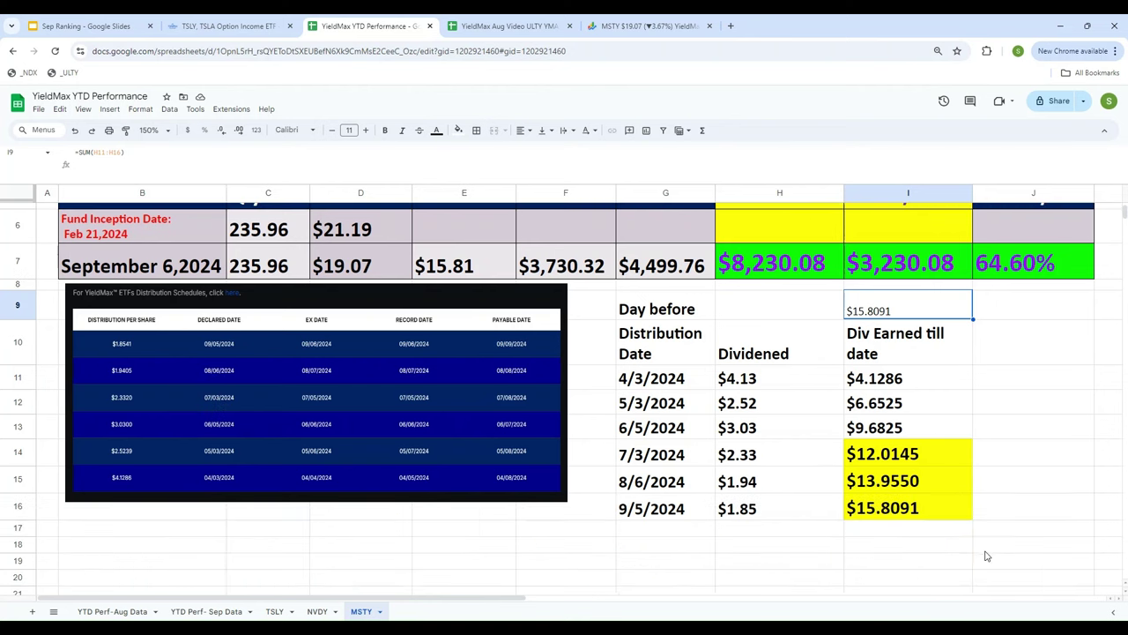
scroll(780, 352, up, 1)
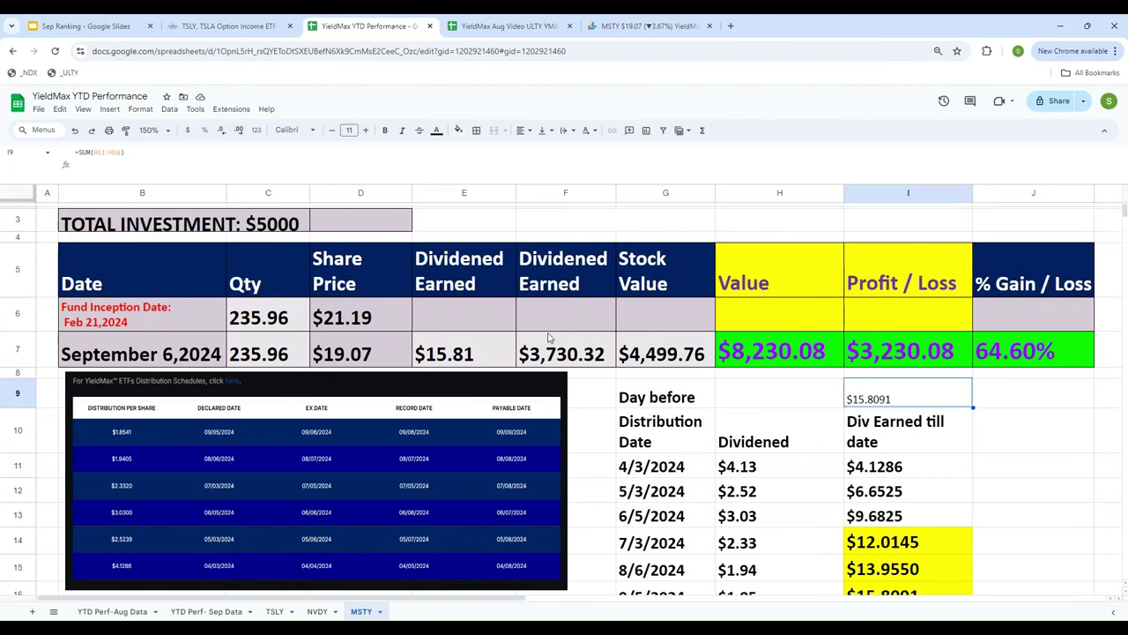
click(459, 354)
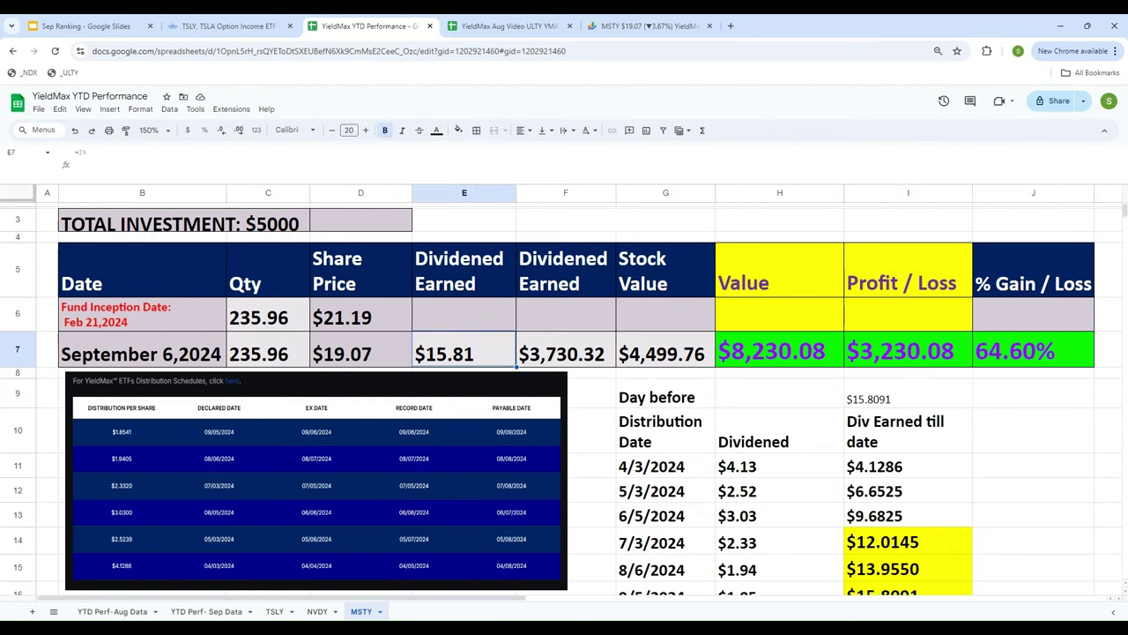
- Re-enter MSTY's total dividend formula in F7 as =E7*C7, multiplying dividends per share by the quantity
key(Left)
key(Left)
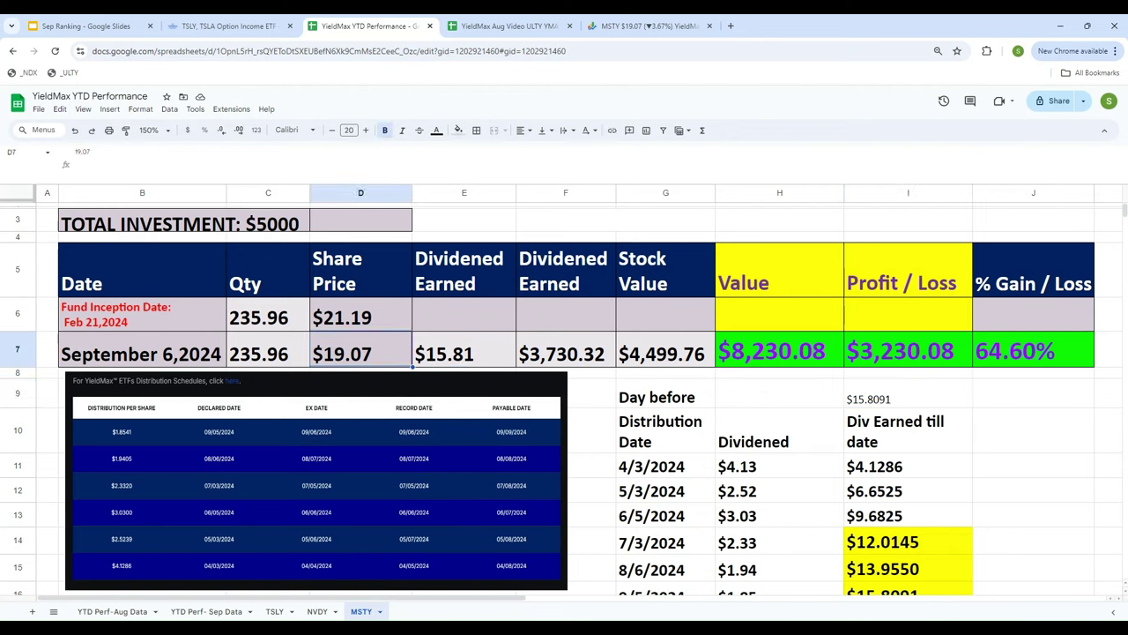
key(Right)
key(Right)
key(Right)
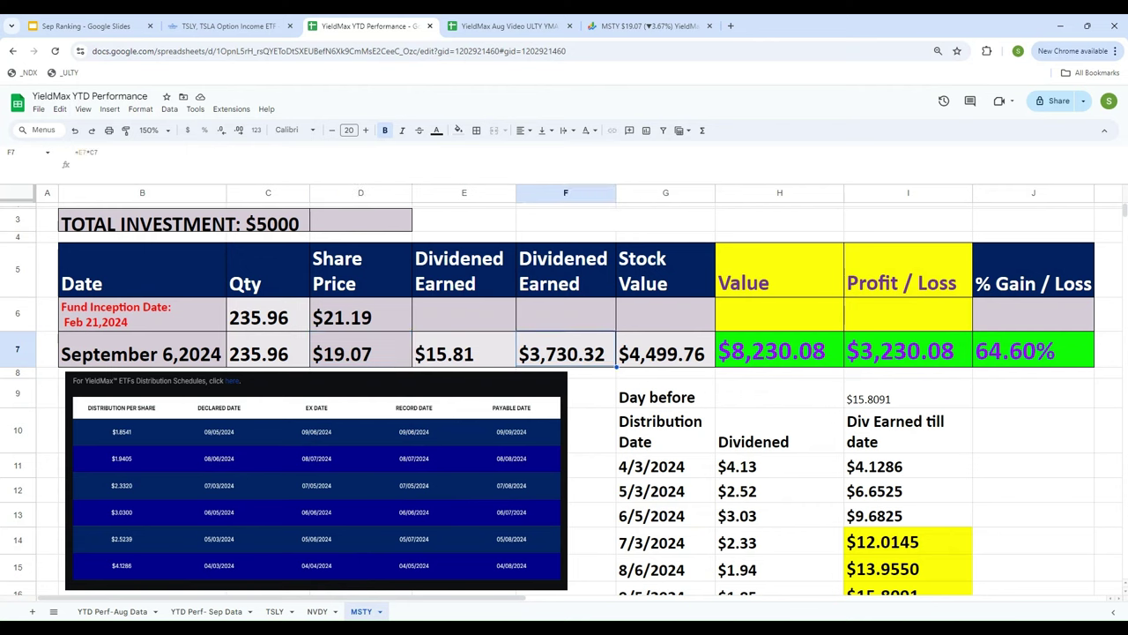
text(=)
key(Left)
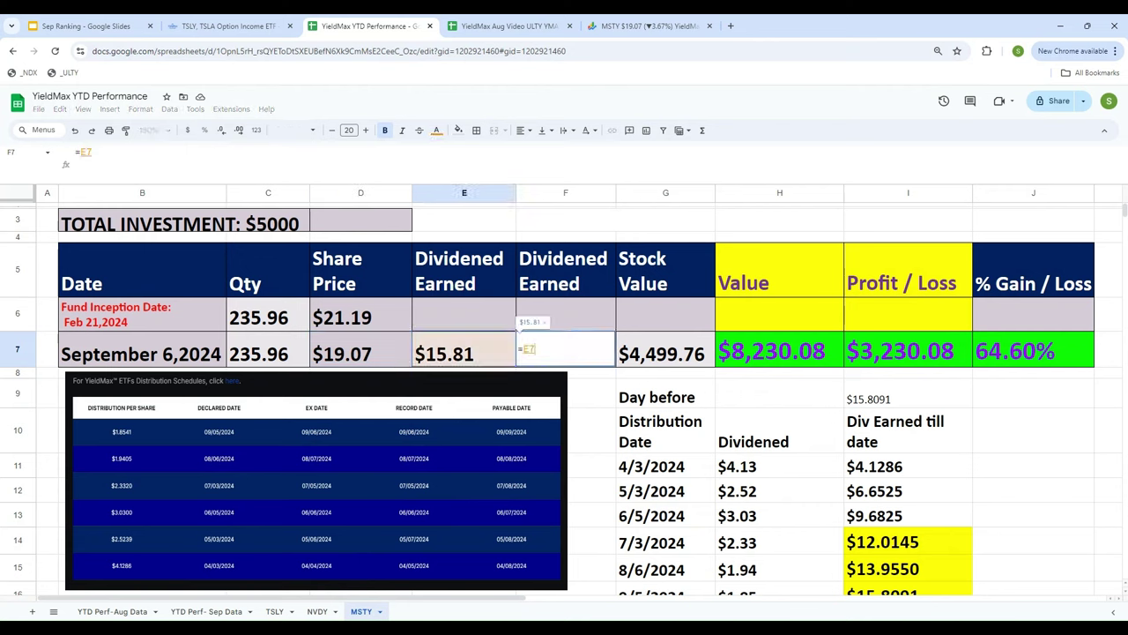
text(*)
key(Left)
key(Left)
key(Left)
key(Return)
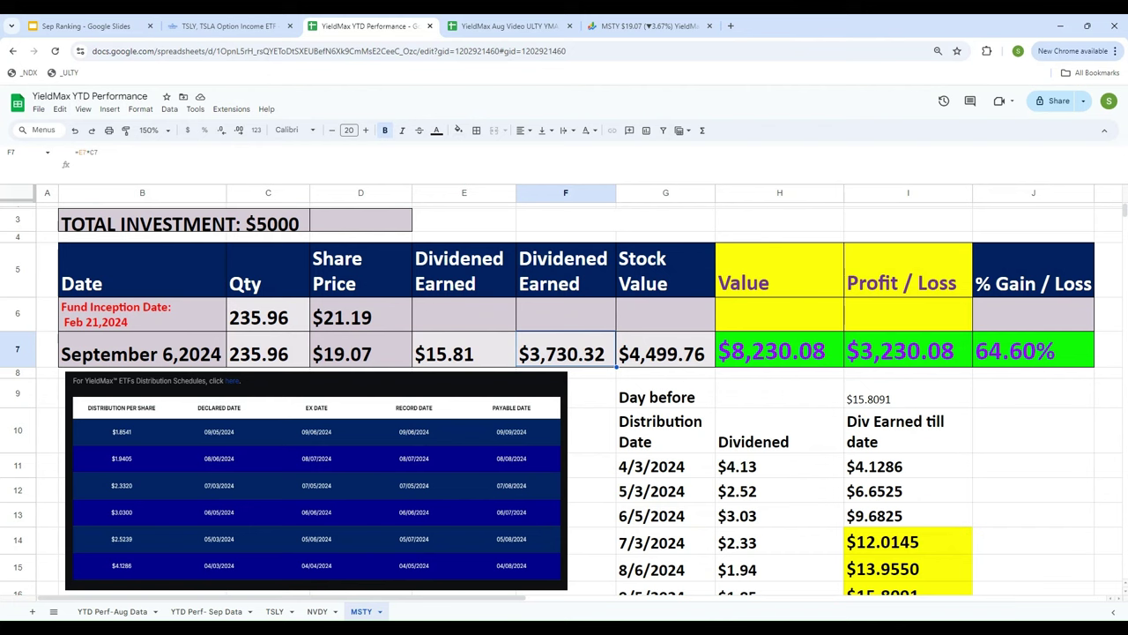
- Review MSTY's total value in H7 and percentage gain in J7 against the $5000 investment
key(Right)
key(Right)
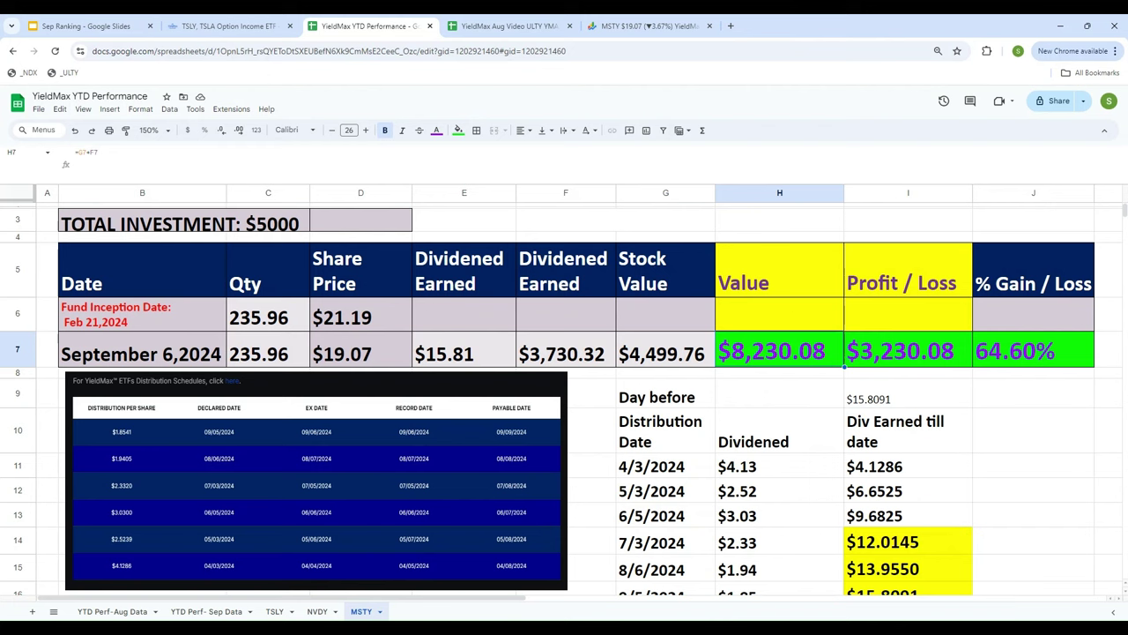
click(1017, 465)
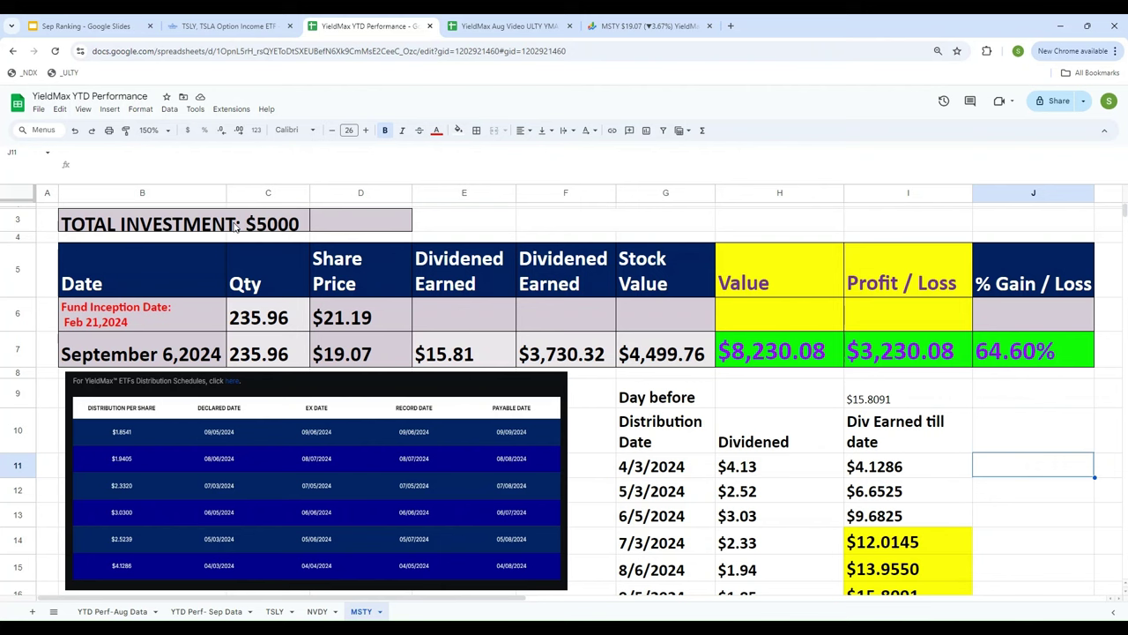
click(799, 357)
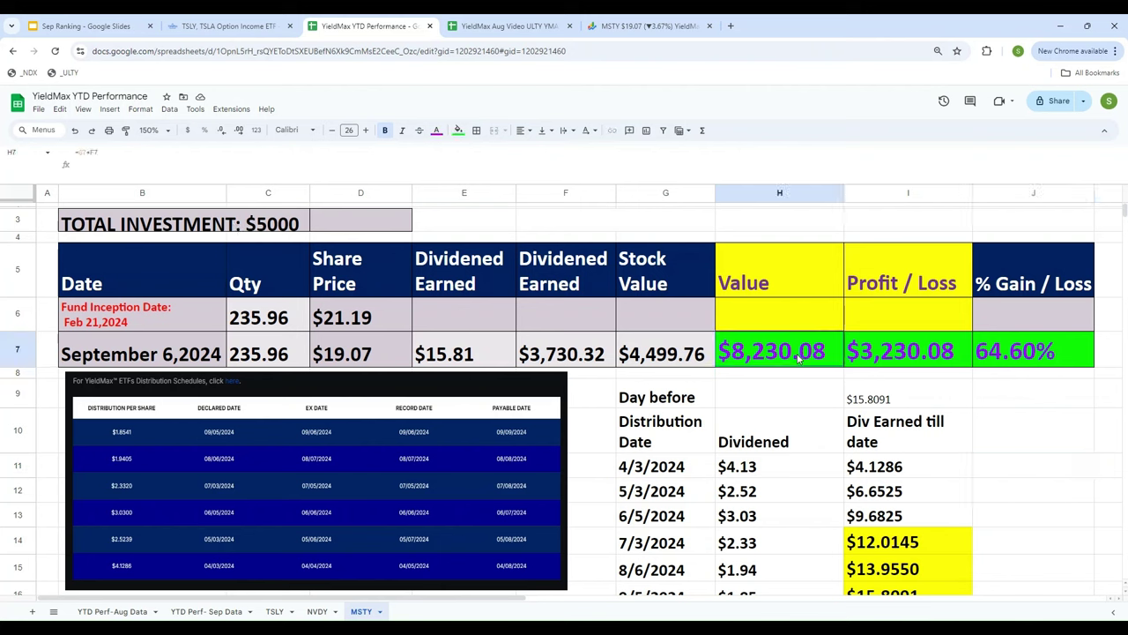
click(1002, 353)
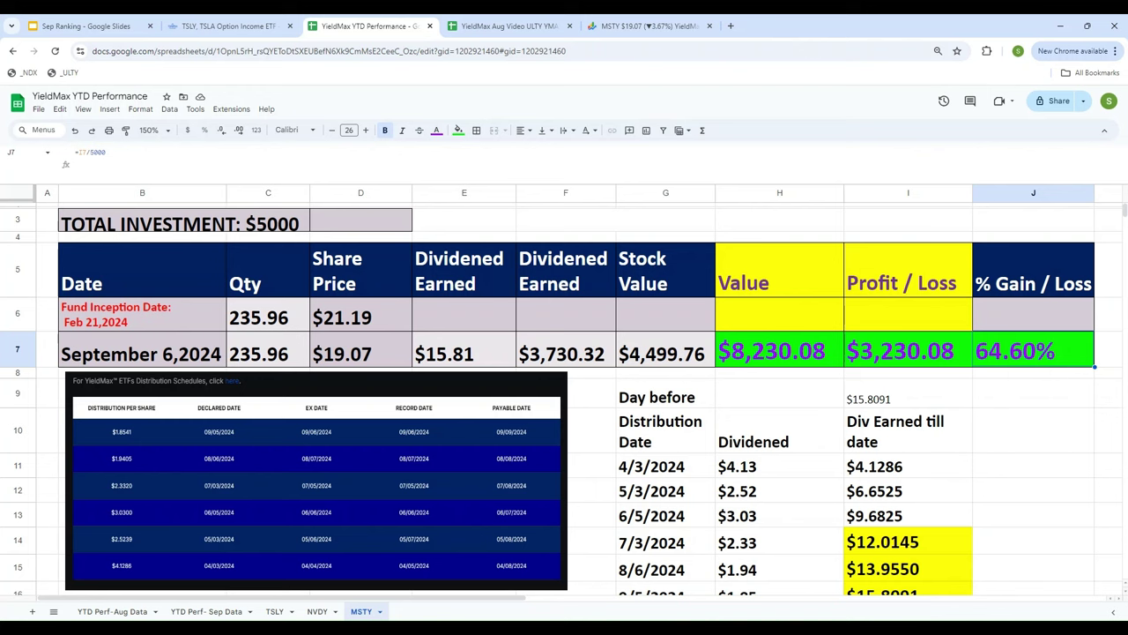
- On the YTD Perf- Sep Data sheet, hide the NAME and $ invested columns and unhide columns L to Q
click(189, 614)
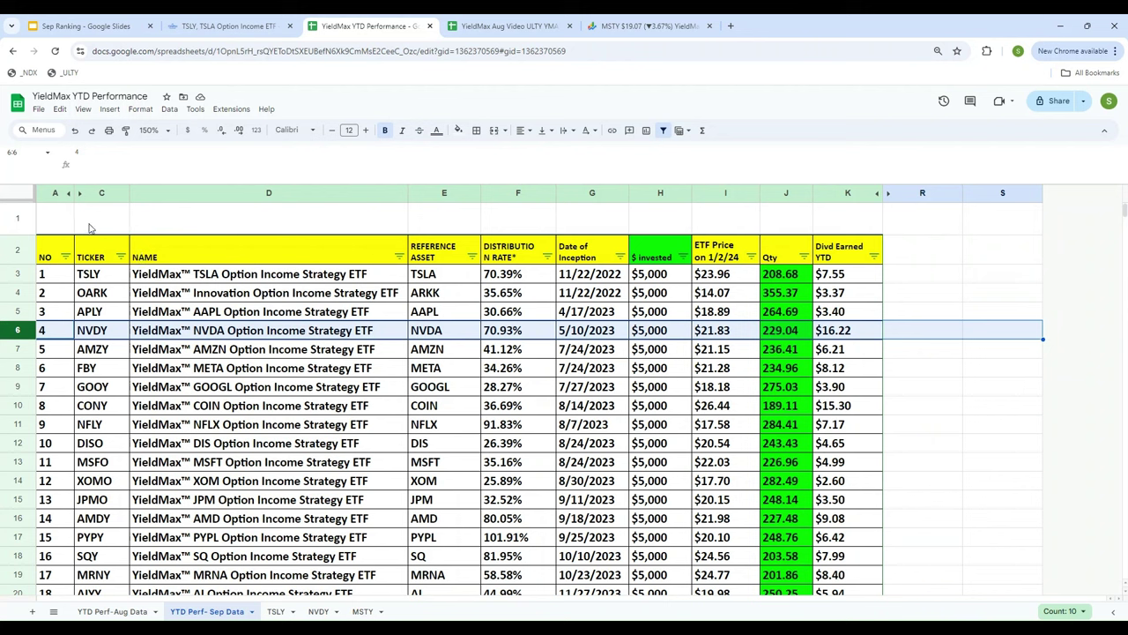
right_click(287, 196)
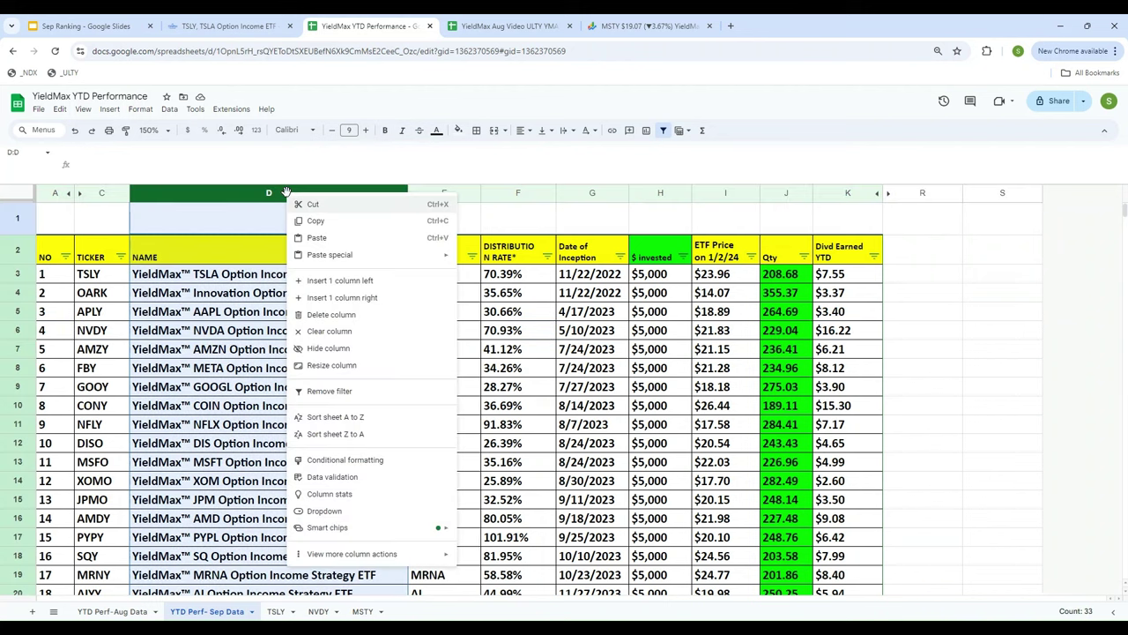
click(338, 351)
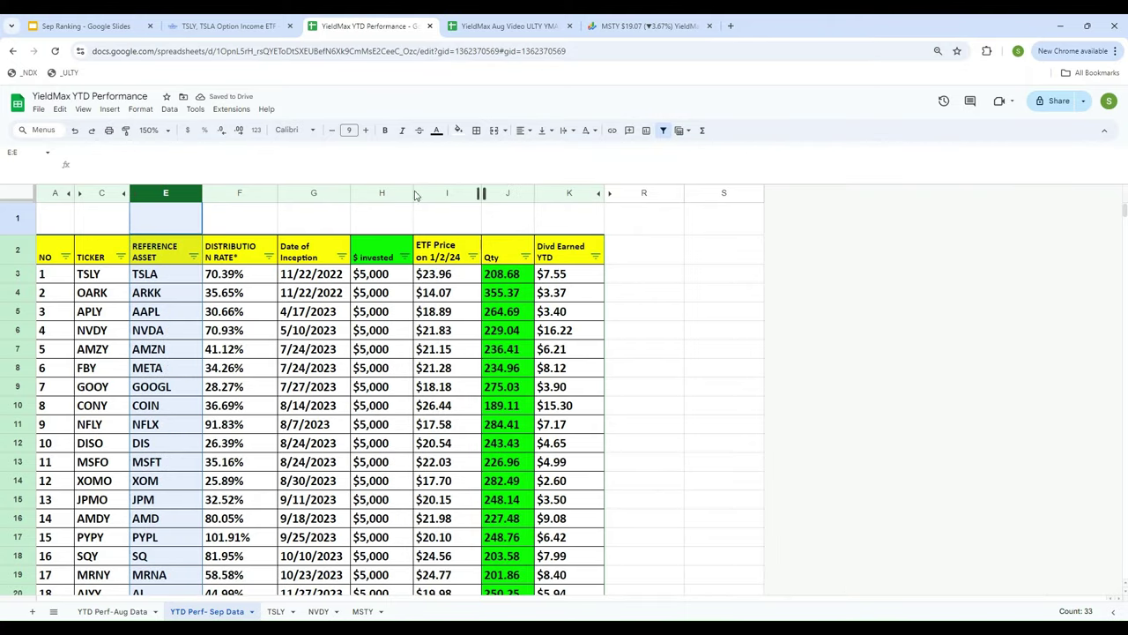
click(381, 194)
right_click(381, 194)
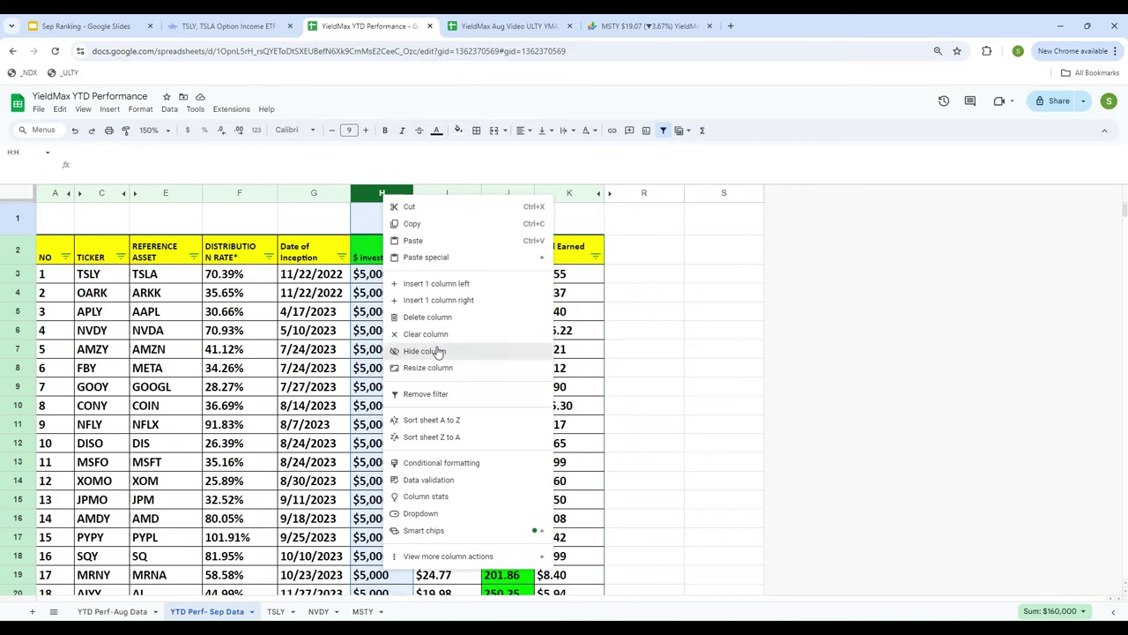
click(438, 352)
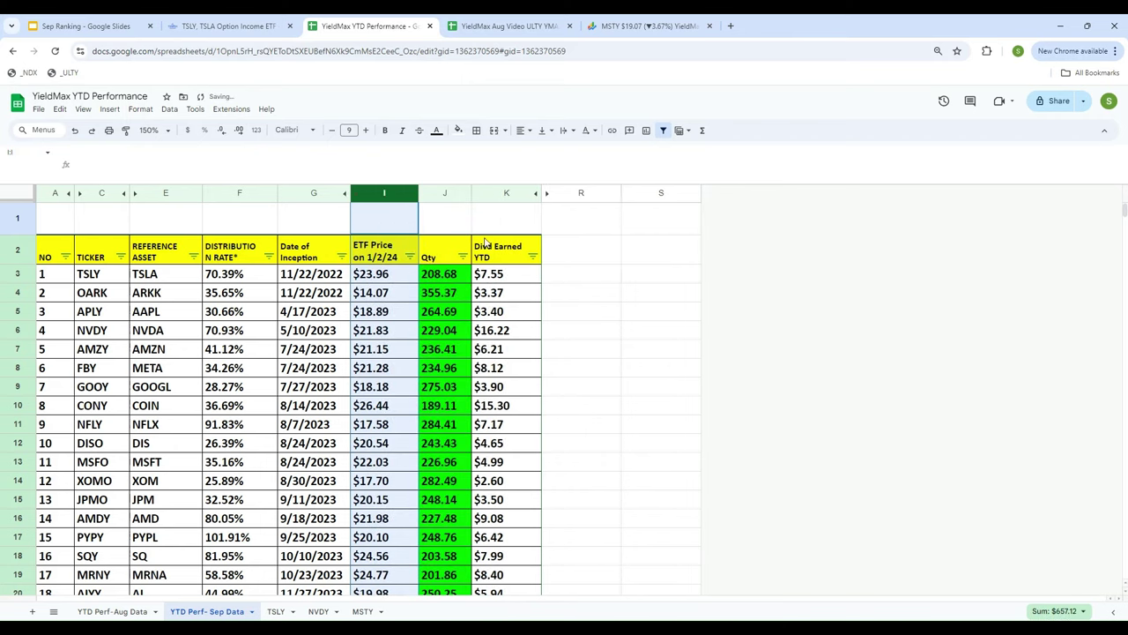
click(544, 193)
click(778, 404)
- Look through the full list of ETFs from the header row down past the first page and back up
key(Left)
key(Left)
key(Left)
key(Left)
key(Left)
key(Left)
key(Left)
key(Left)
key(Left)
key(Left)
key(Left)
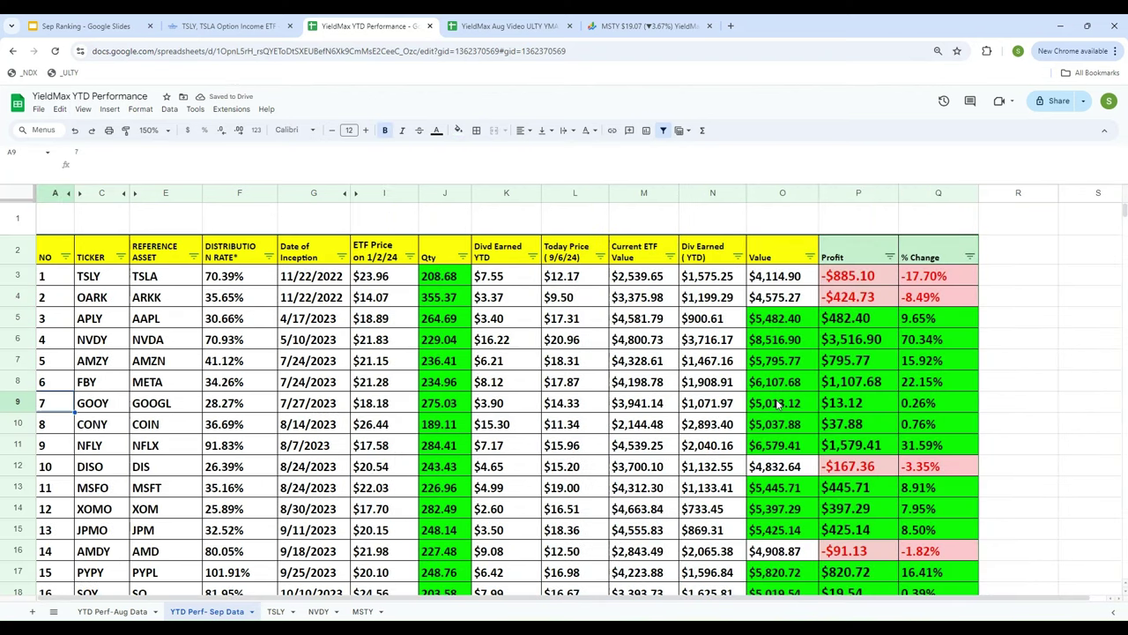
key(Up)
key(Up)
key(Up)
key(Up)
key(Up)
key(Up)
key(Up)
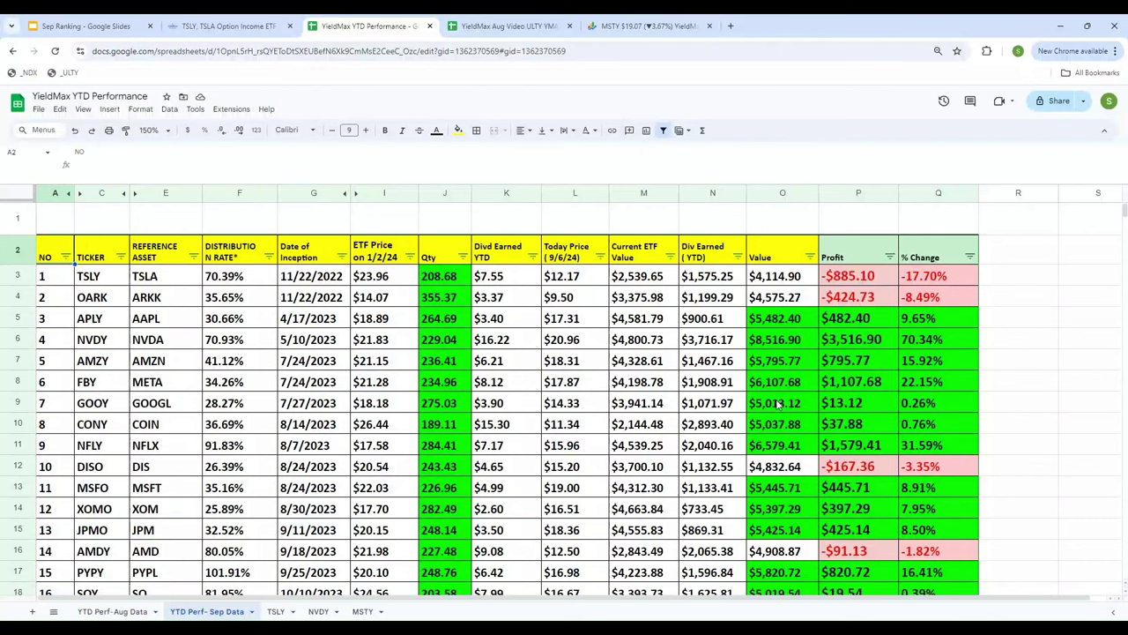
key(Down)
key(Down)
key(Down)
key(Down)
key(Down)
key(Down)
key(Down)
key(Down)
key(Down)
key(Down)
key(Down)
key(Down)
key(Down)
key(Down)
key(Down)
key(Down)
key(Down)
key(Down)
key(Down)
key(Down)
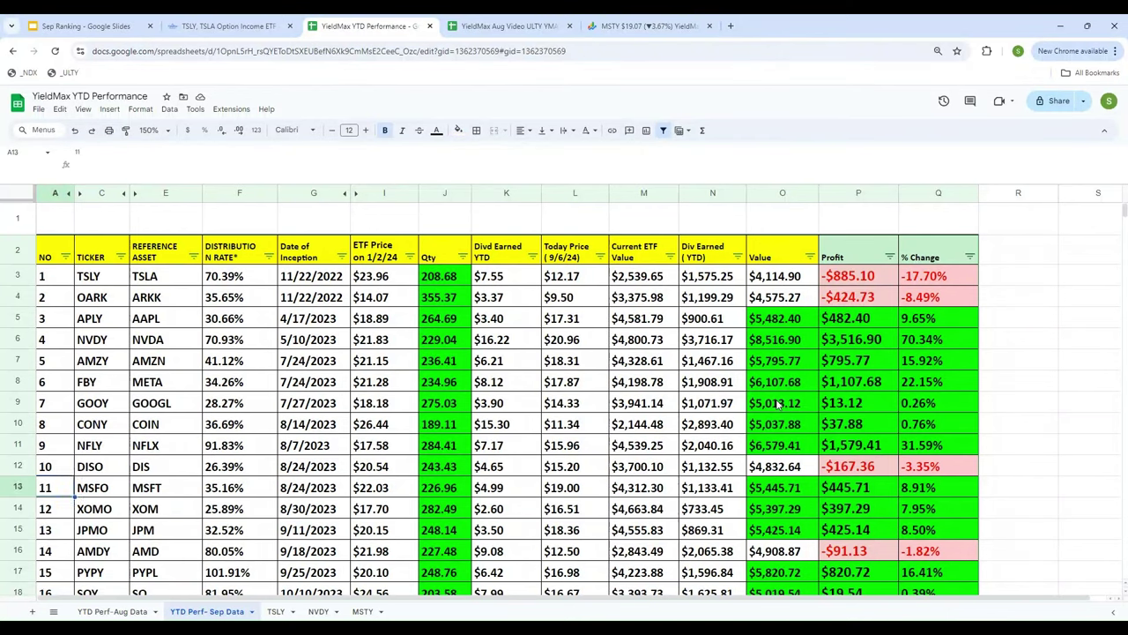
key(Up)
key(Up)
key(Up)
key(Up)
key(Up)
key(Up)
key(Up)
key(Up)
key(Up)
key(Up)
key(Up)
key(Up)
key(Up)
key(Up)
key(Up)
key(Up)
key(Up)
key(Up)
key(Up)
key(Up)
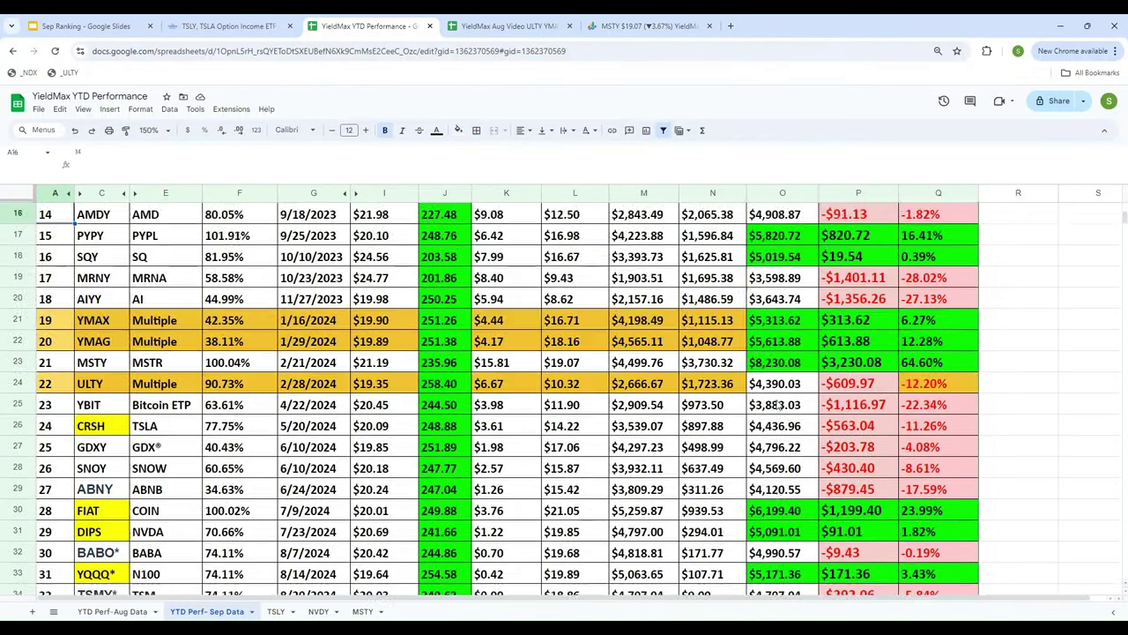
- Examine TSLY's figures in row 3, from the ticker across to the profit
key(Right)
key(Right)
key(Right)
key(Right)
key(Right)
key(Right)
key(Right)
key(Right)
key(Right)
key(Right)
key(Right)
key(Right)
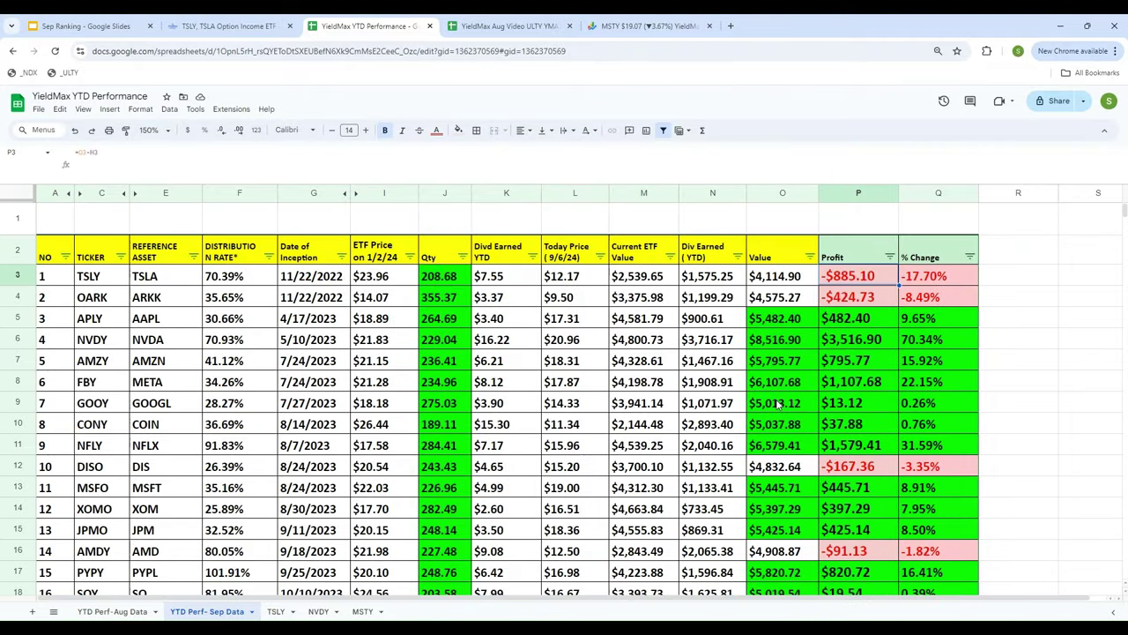
key(Left)
key(Left)
key(Left)
key(Left)
key(Left)
key(Left)
key(Left)
key(Left)
key(Left)
key(Left)
key(Left)
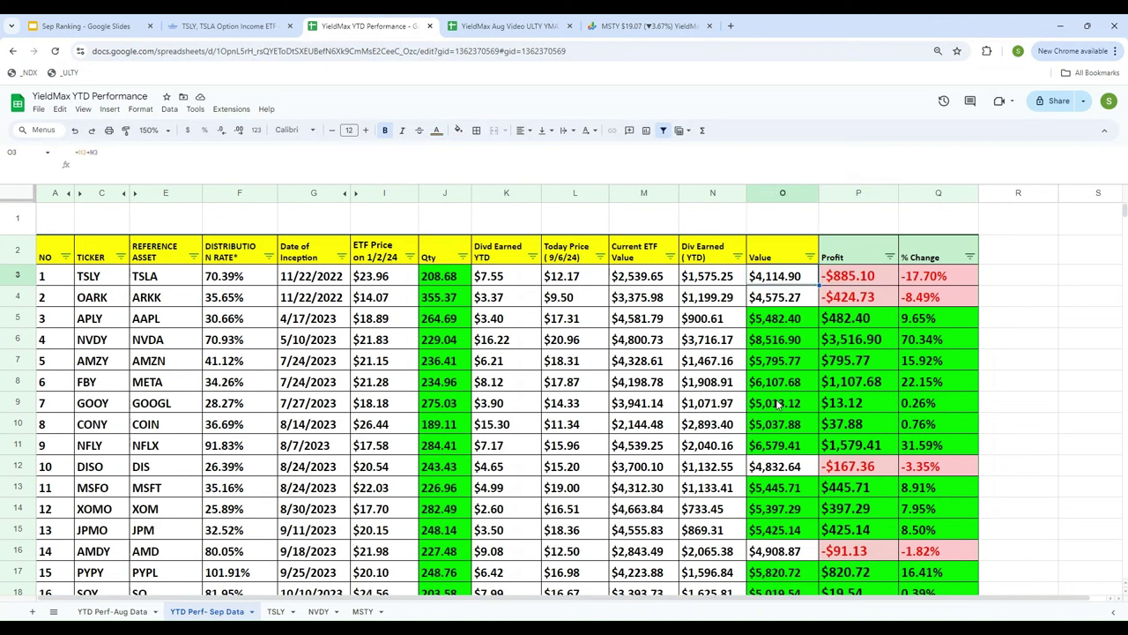
- Examine NVDY's figures in row 6, from the ticker across to the value columns
key(Down)
key(Down)
key(Down)
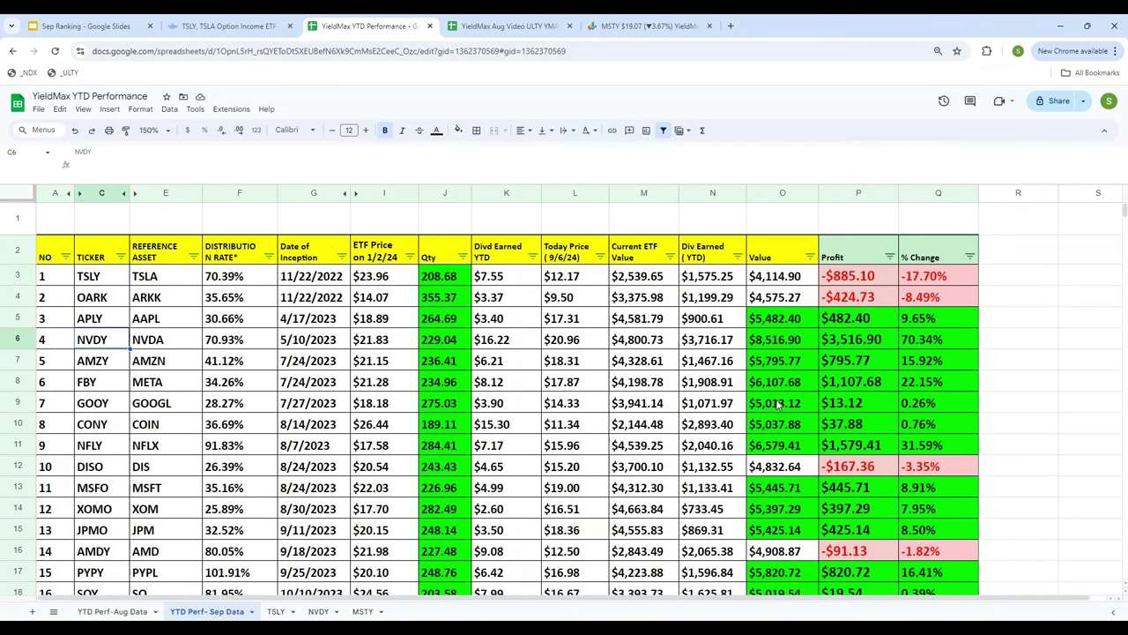
key(Right)
key(Right)
key(Right)
key(Right)
key(Right)
key(Right)
key(Right)
key(Right)
key(Right)
key(Right)
key(Left)
key(Left)
key(Left)
key(Left)
key(Left)
key(Left)
key(Left)
key(Left)
key(Left)
key(Left)
- Look down the fund list on the YTD Perf- Sep Data sheet from NVDY to YBIT in row 25
key(Down)
key(Down)
key(Down)
key(Down)
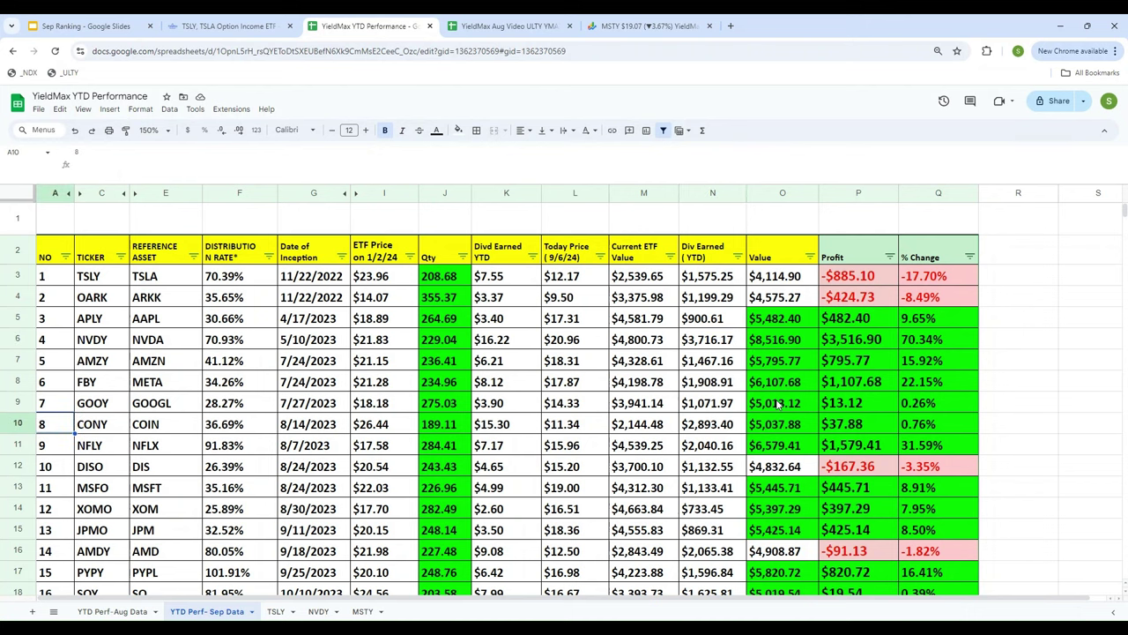
key(Down)
key(Down)
key(Down)
key(Down)
key(Down)
key(Down)
key(Down)
key(Down)
key(Down)
key(Down)
key(Down)
key(Down)
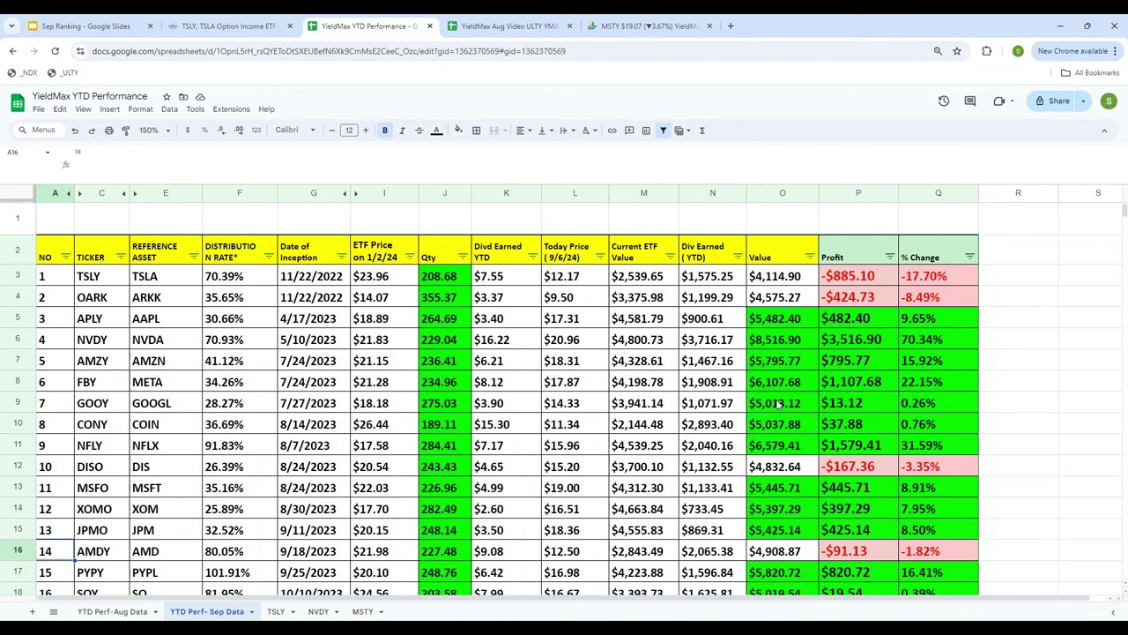
key(Down)
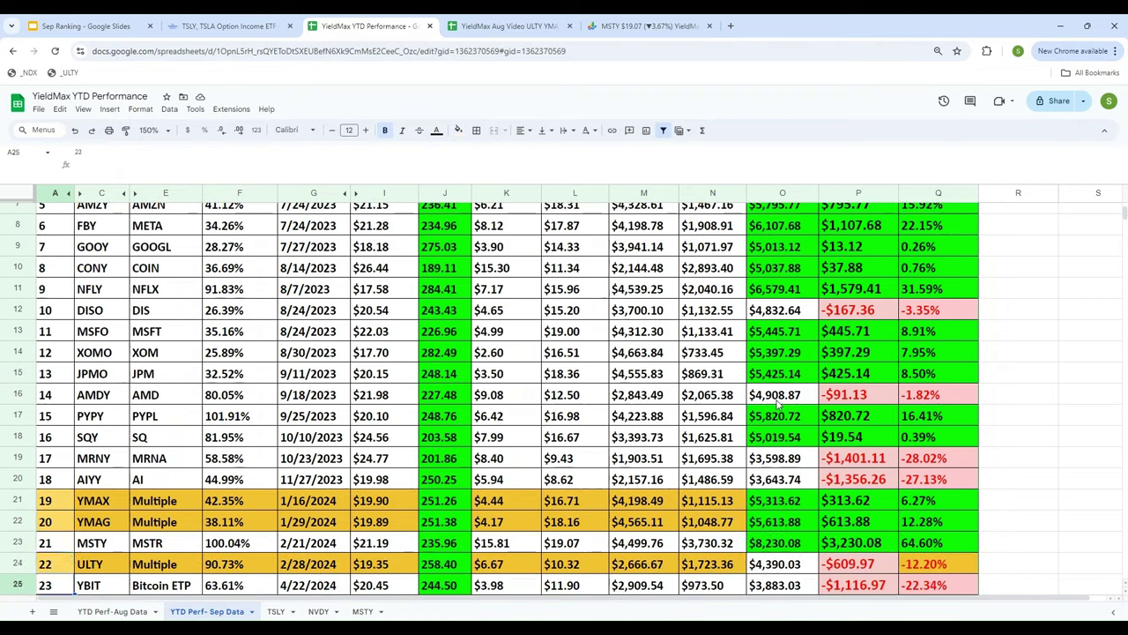
- Examine MSTY's figures in row 23 across to the value column, and return up the list toward the first funds
key(Right)
key(Right)
key(Right)
key(Right)
key(Right)
key(Right)
key(Right)
key(Right)
key(Right)
key(Right)
key(Right)
key(Right)
key(Right)
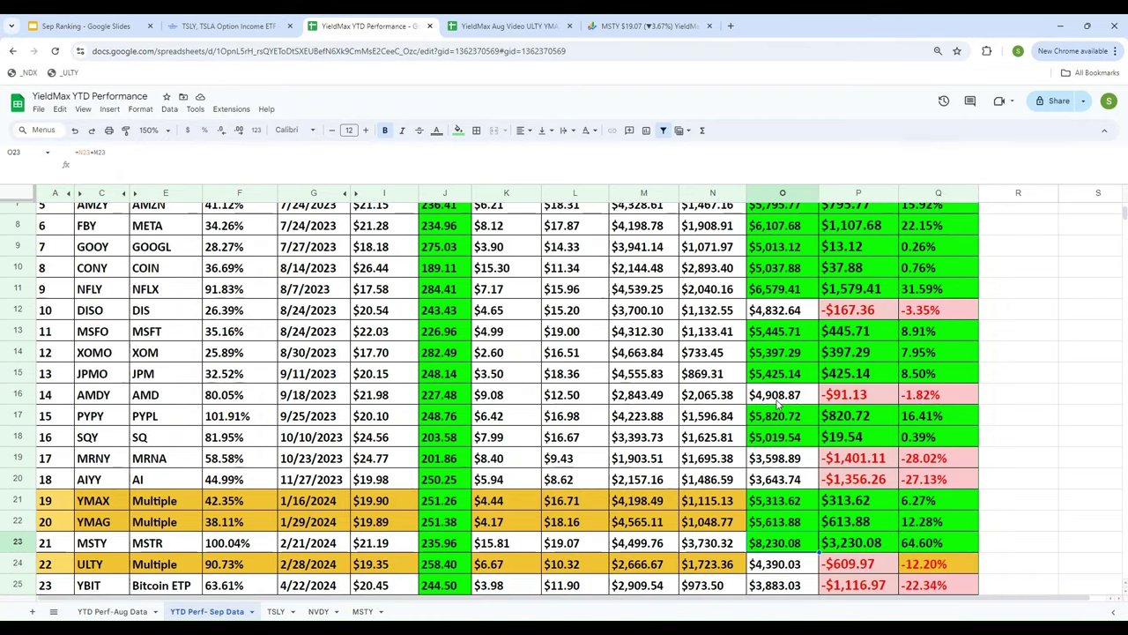
key(Left)
key(Left)
key(Home)
key(Up)
key(Up)
key(Up)
key(Up)
key(Up)
key(Up)
key(Up)
key(Up)
key(Up)
key(Up)
key(Up)
key(Up)
key(Up)
key(Up)
key(Up)
key(Up)
key(Up)
key(Up)
key(Up)
key(Up)
key(Up)
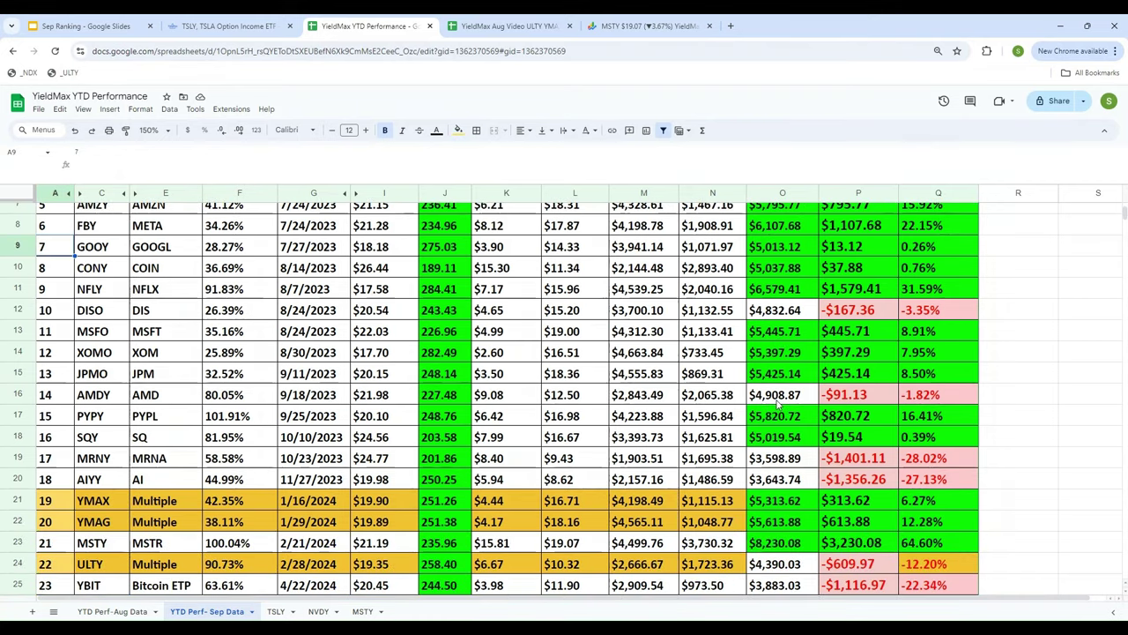
- Check the 1/2/2024 share price on the NVDY sheet and set NVDY's ETF price on YTD Perf- Sep Data to 22.13
click(317, 611)
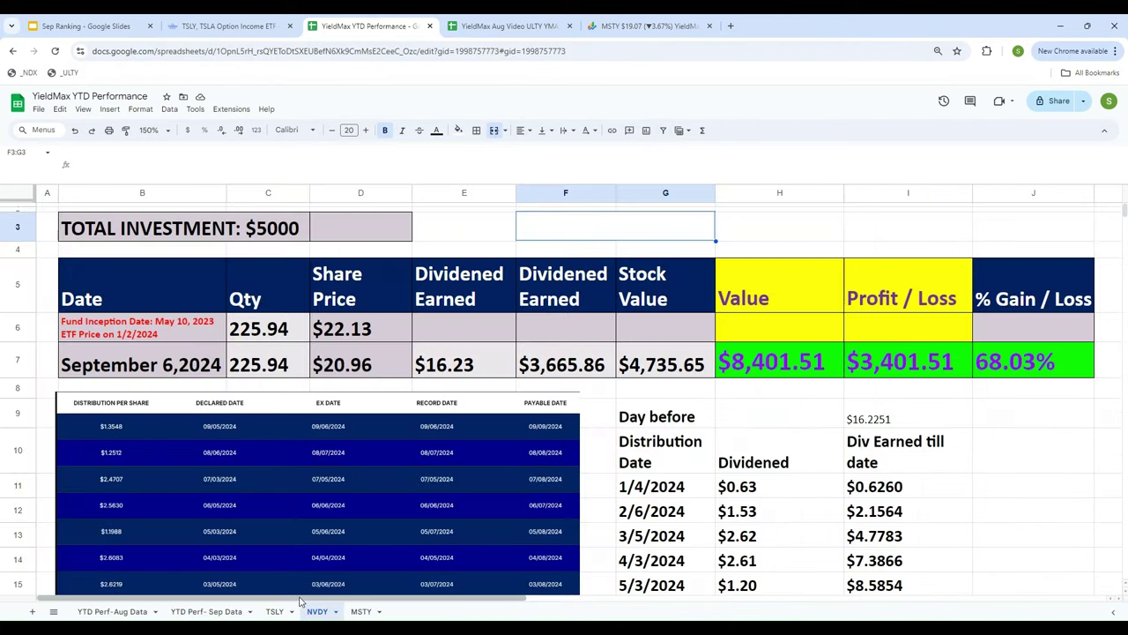
click(208, 610)
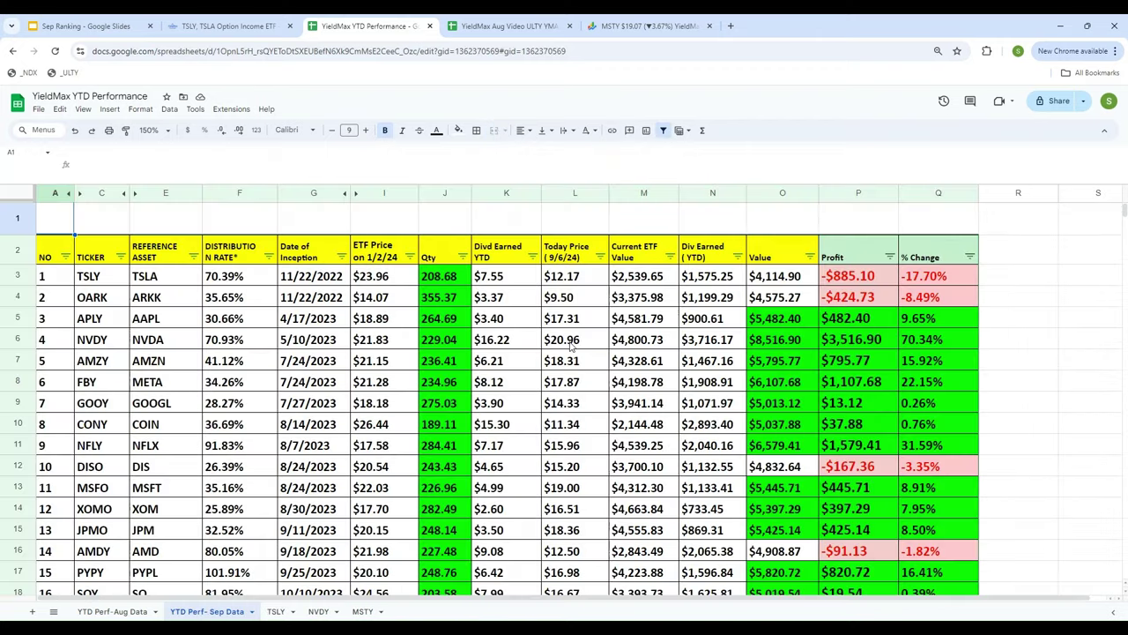
click(380, 343)
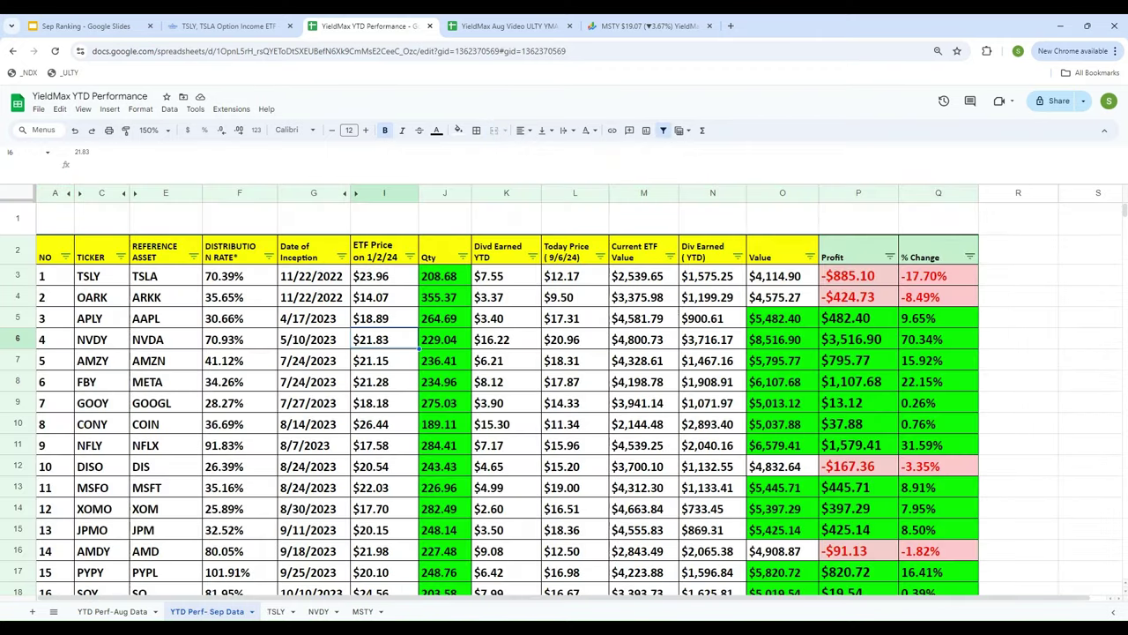
text(22.13)
key(Return)
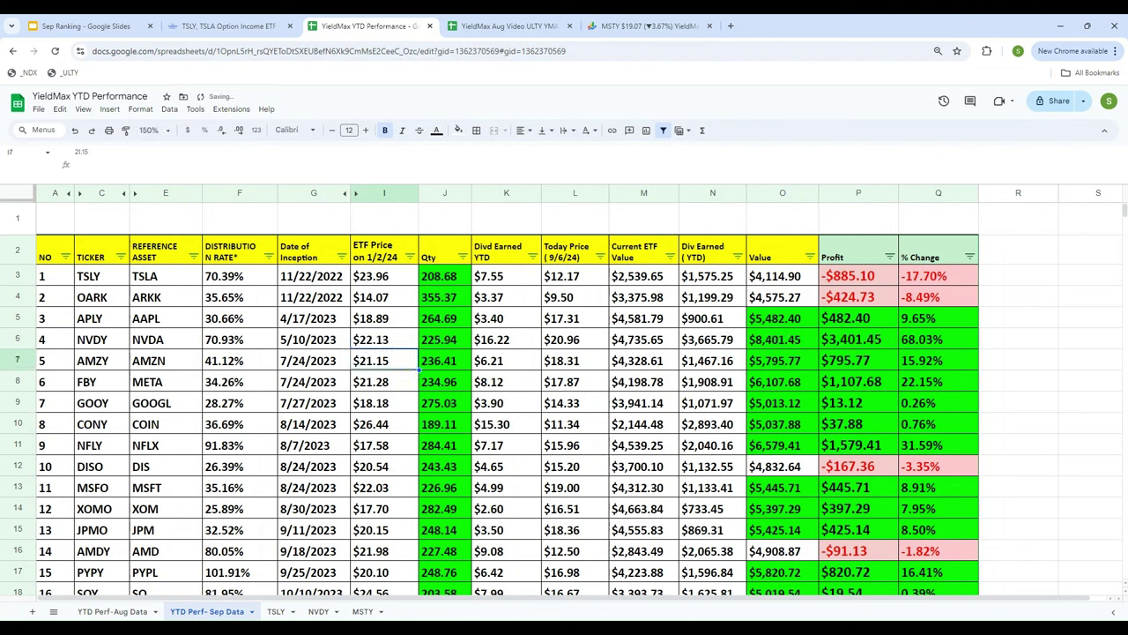
key(Up)
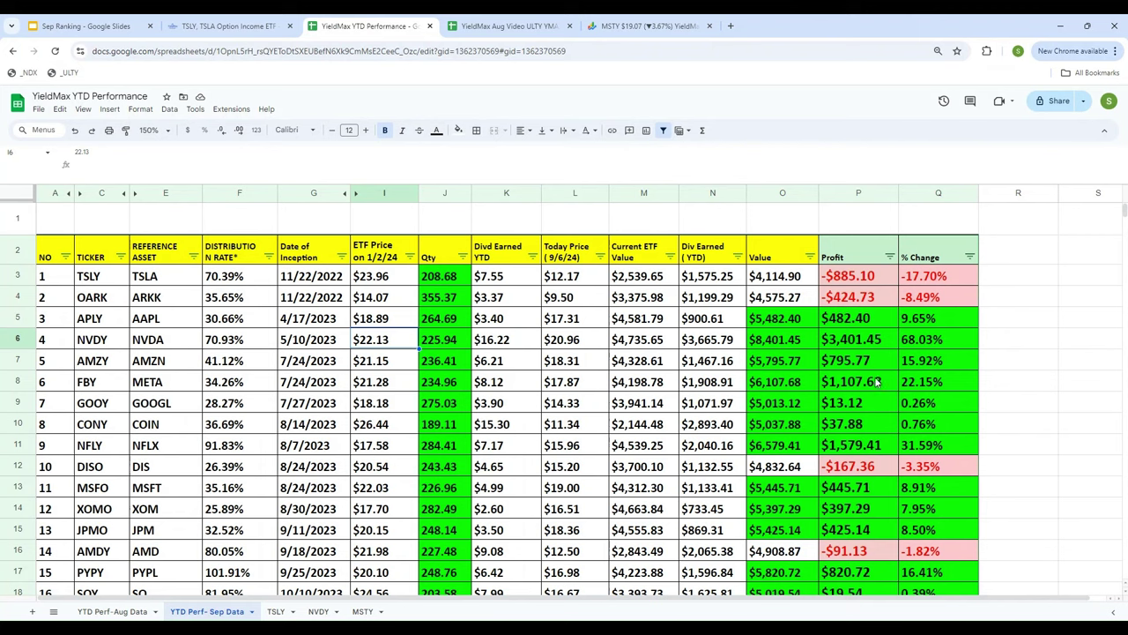
- Sort the fund table by % Change from Z to A
scroll(897, 434, down, 5)
scroll(897, 433, up, 5)
click(969, 256)
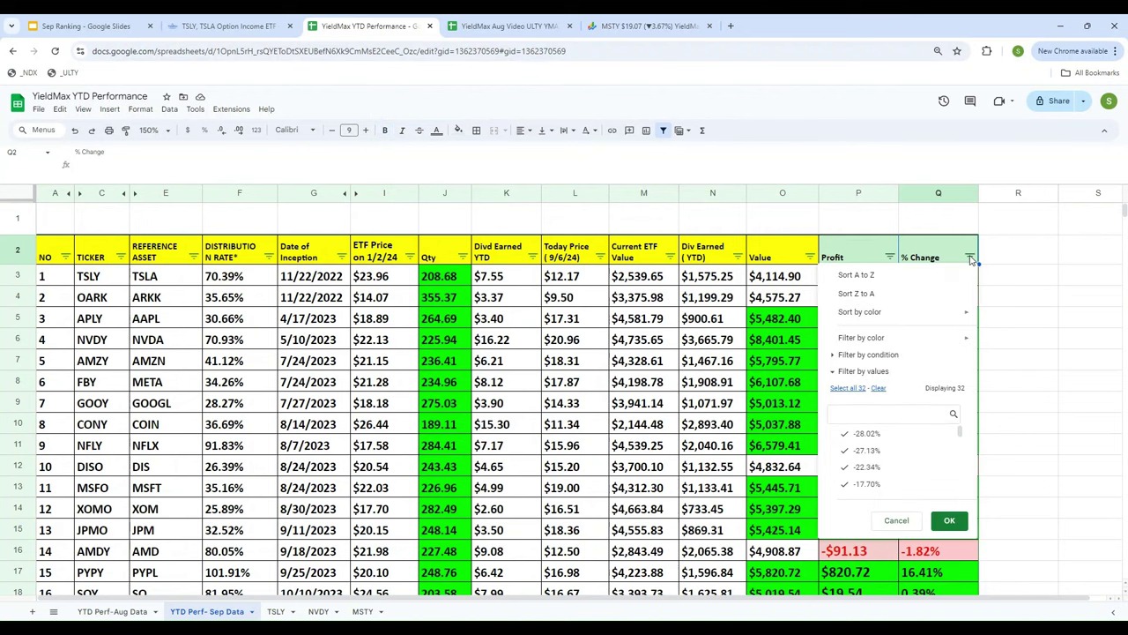
click(851, 295)
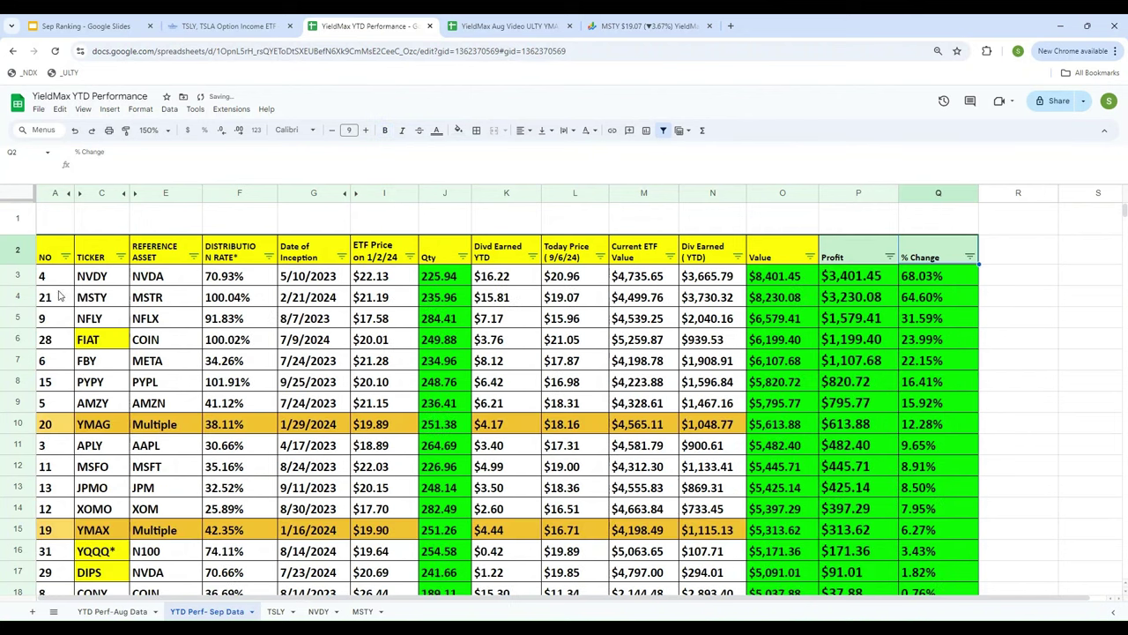
- Unhide the Rank column B and hide the NO column A
click(80, 193)
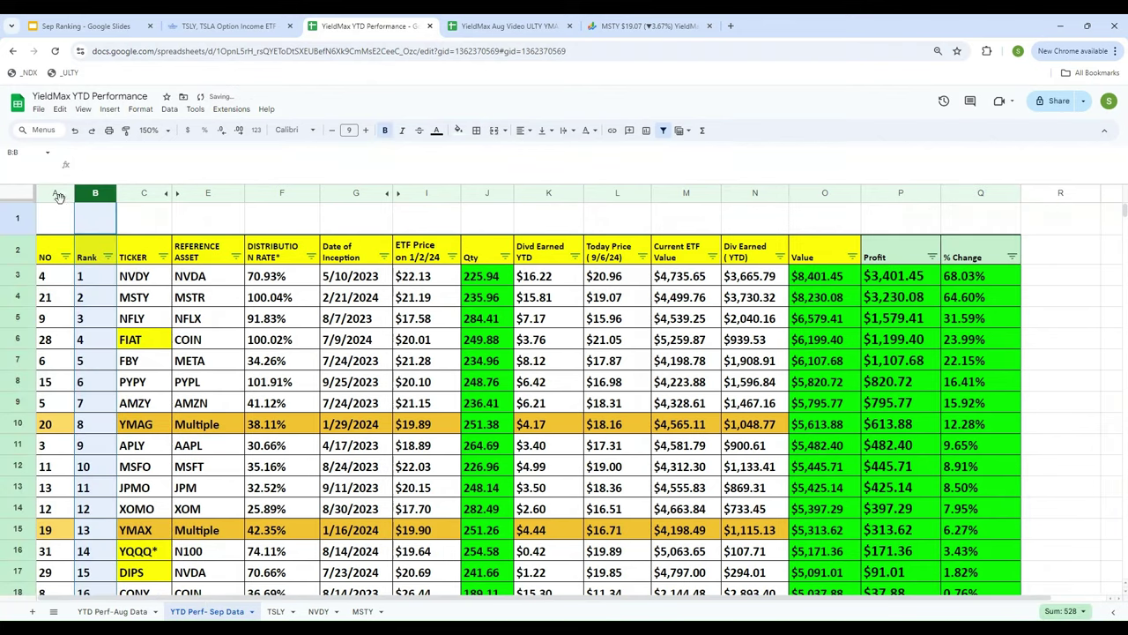
click(50, 194)
right_click(50, 196)
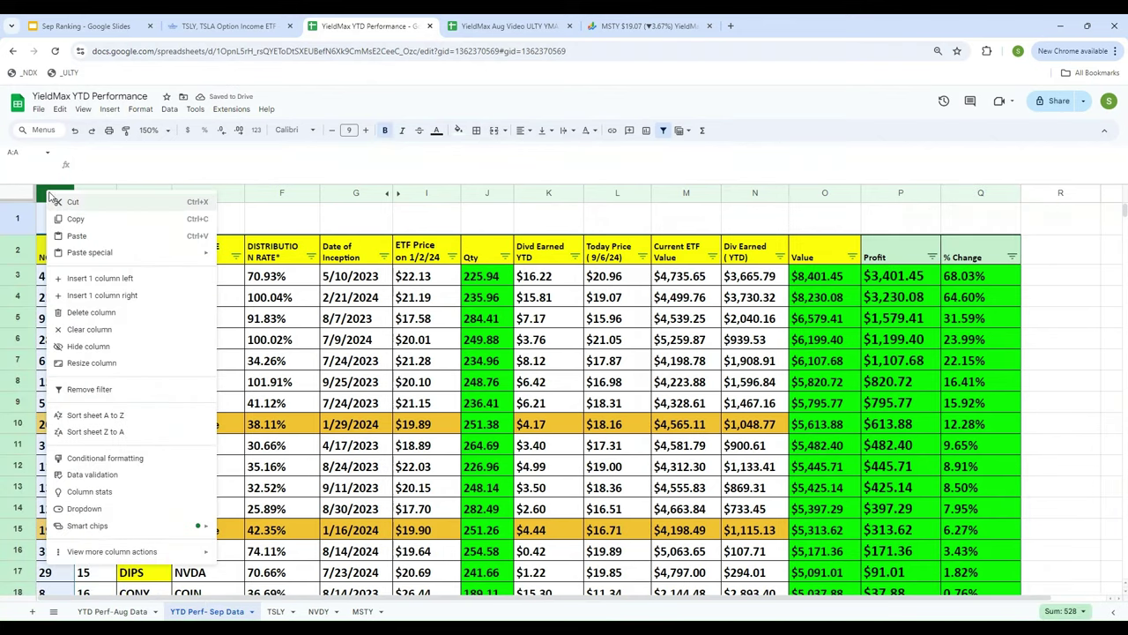
click(85, 346)
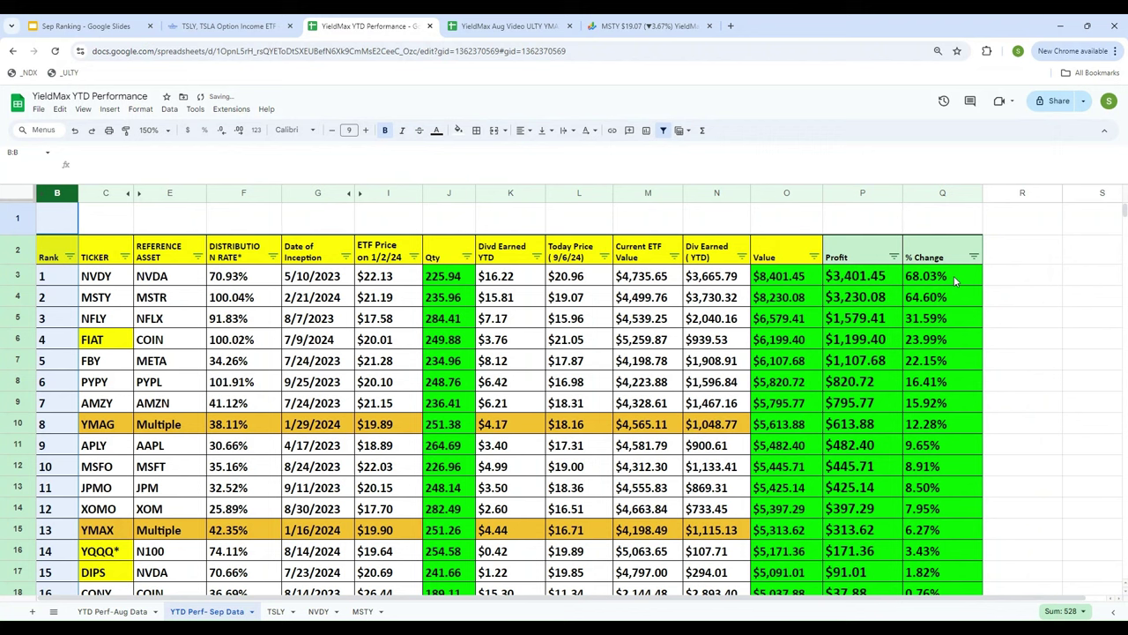
- Examine the figures of top-ranked NVDY in row 3, from the rank across to the value
key(Down)
key(Down)
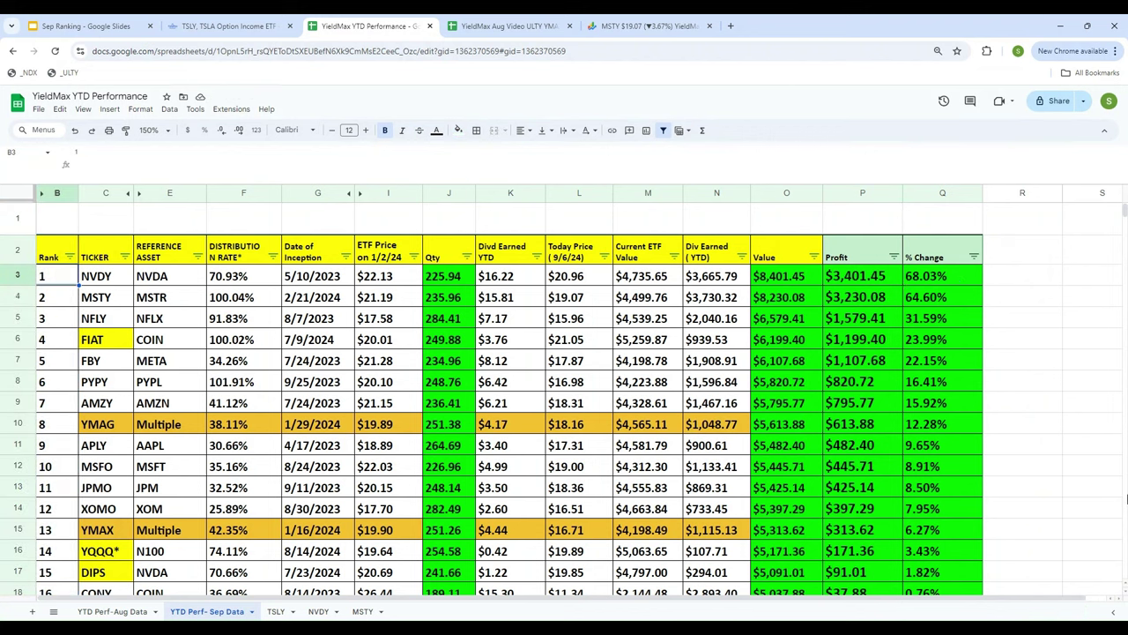
key(Right)
key(Right)
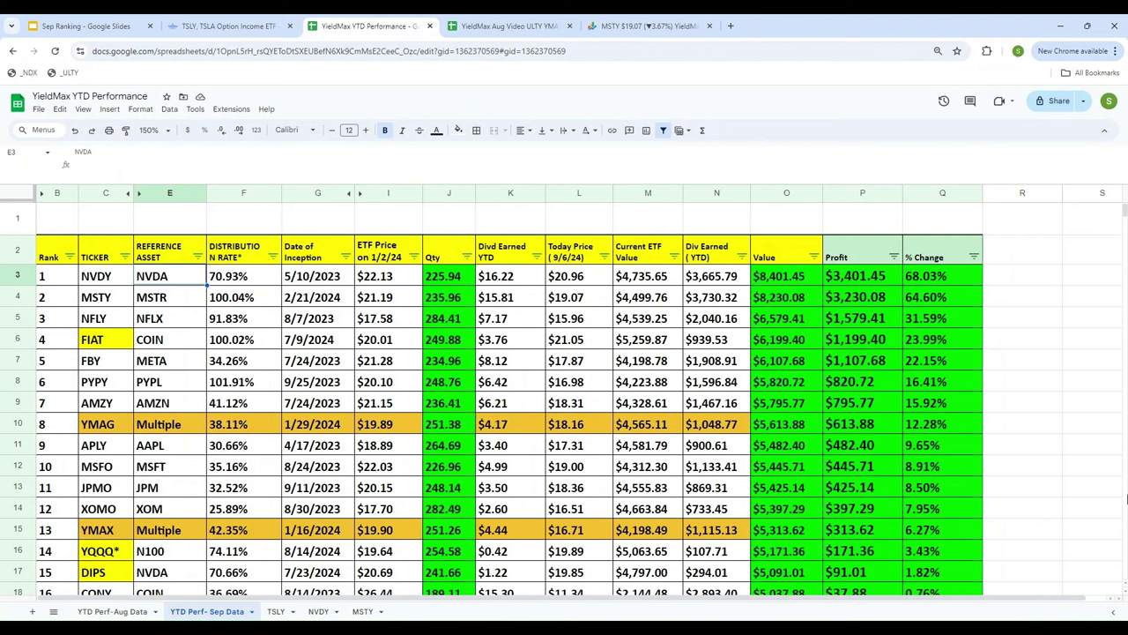
key(Right)
key(Right)
key(Right)
key(Right)
key(Right)
key(Right)
key(Right)
key(Right)
key(Right)
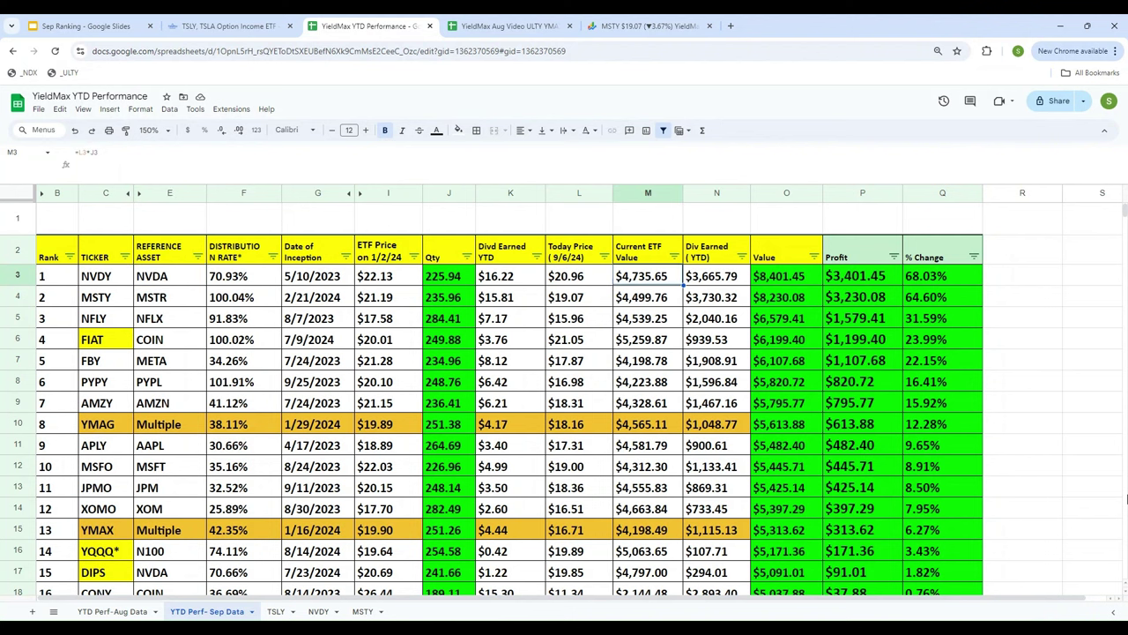
key(Left)
key(Left)
key(Left)
key(Left)
key(Left)
key(Left)
key(Left)
key(Left)
key(Left)
key(Left)
key(Left)
key(Right)
key(Right)
key(Right)
key(Right)
key(Right)
key(Right)
key(Right)
key(Right)
key(Right)
key(Right)
key(Right)
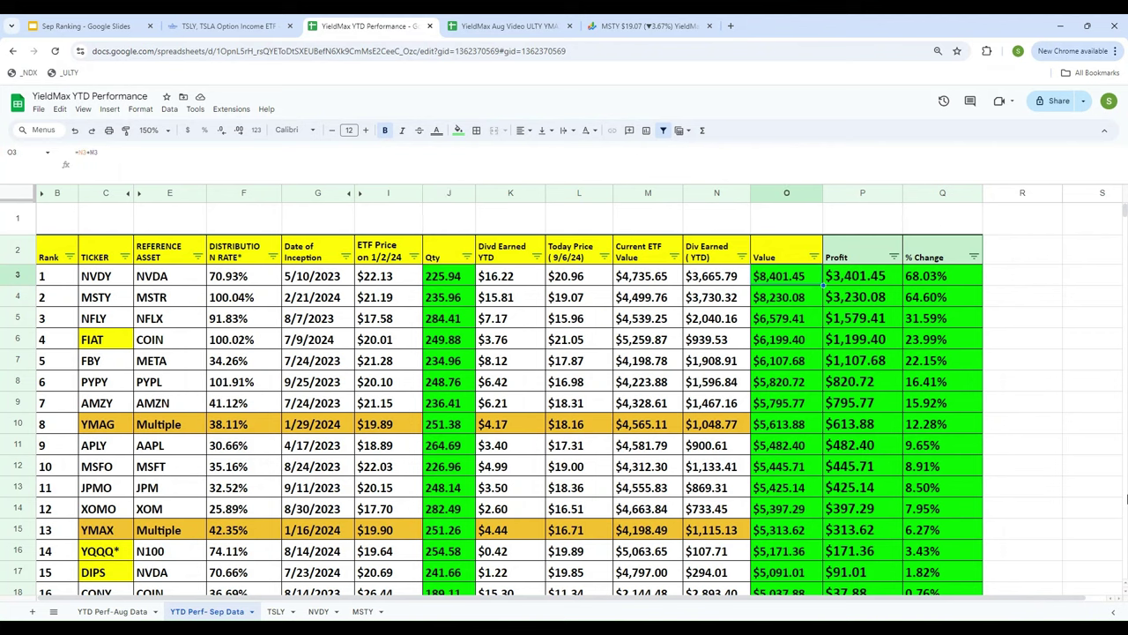
- Look down the Profit column of the ranked list from the header to DISO in row 23
key(Up)
key(Right)
key(Down)
key(Down)
key(Down)
key(Down)
key(Down)
key(Down)
key(Down)
key(Down)
key(Down)
key(Down)
key(Down)
key(Down)
key(Down)
key(Down)
key(Down)
key(Down)
key(Down)
key(Down)
key(Down)
key(Down)
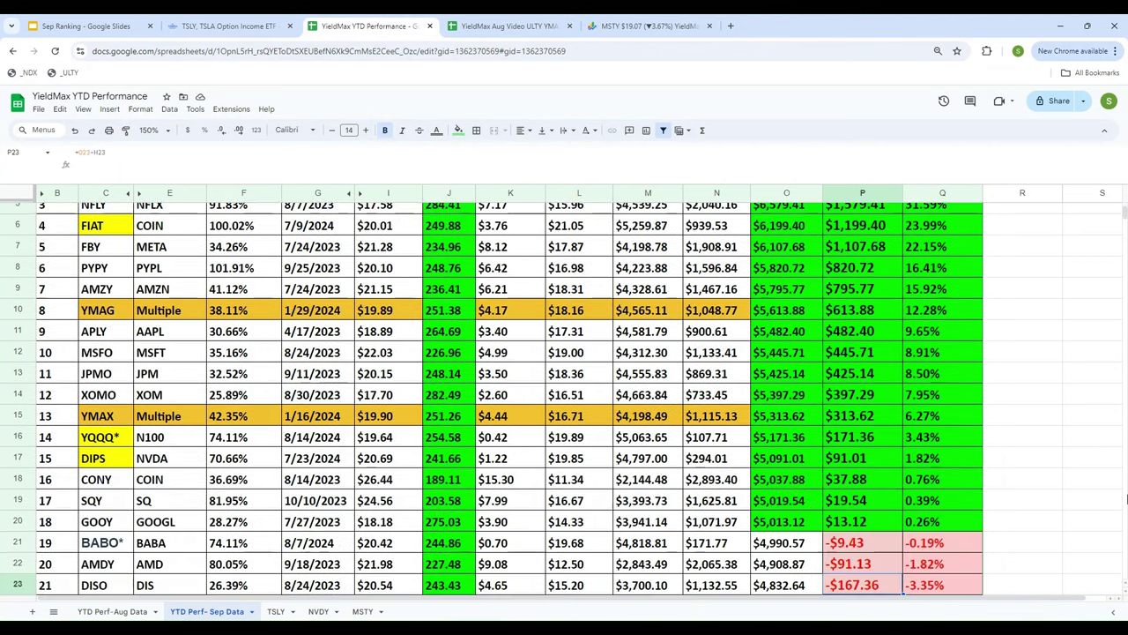
- Examine the % Change column of the ranked list from NVDY in row 3 down through the loss-making funds
key(Up)
key(Up)
key(Up)
key(Up)
key(Up)
key(Up)
key(Up)
key(Up)
key(Up)
key(Up)
key(Up)
key(Up)
key(Up)
key(Up)
key(Up)
key(Up)
key(Up)
key(Up)
key(Up)
key(Up)
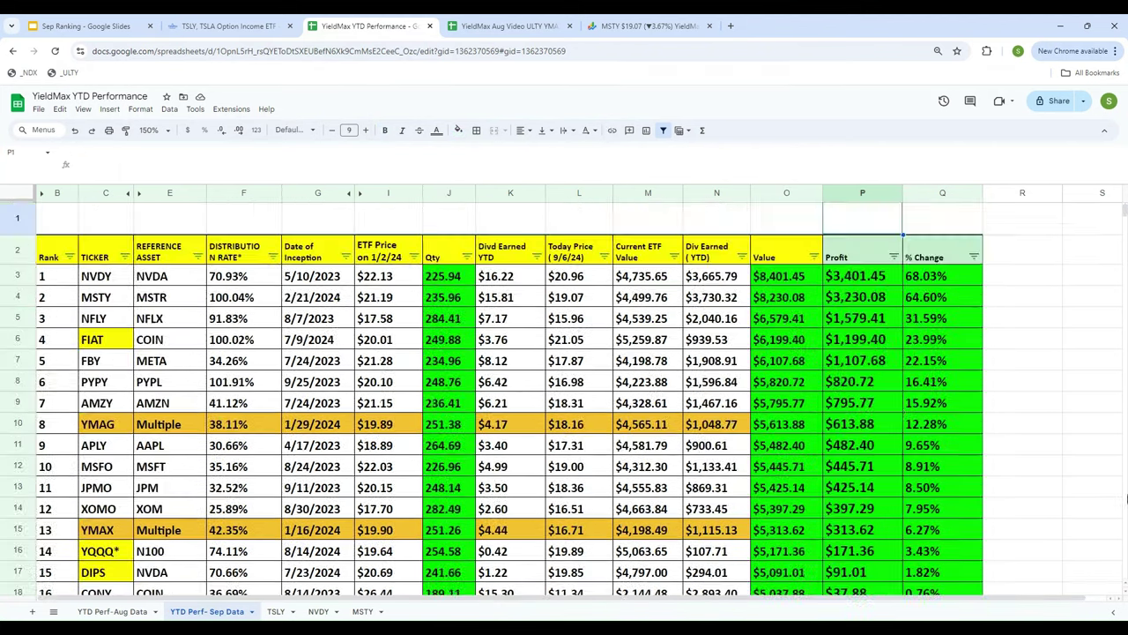
key(Down)
key(Right)
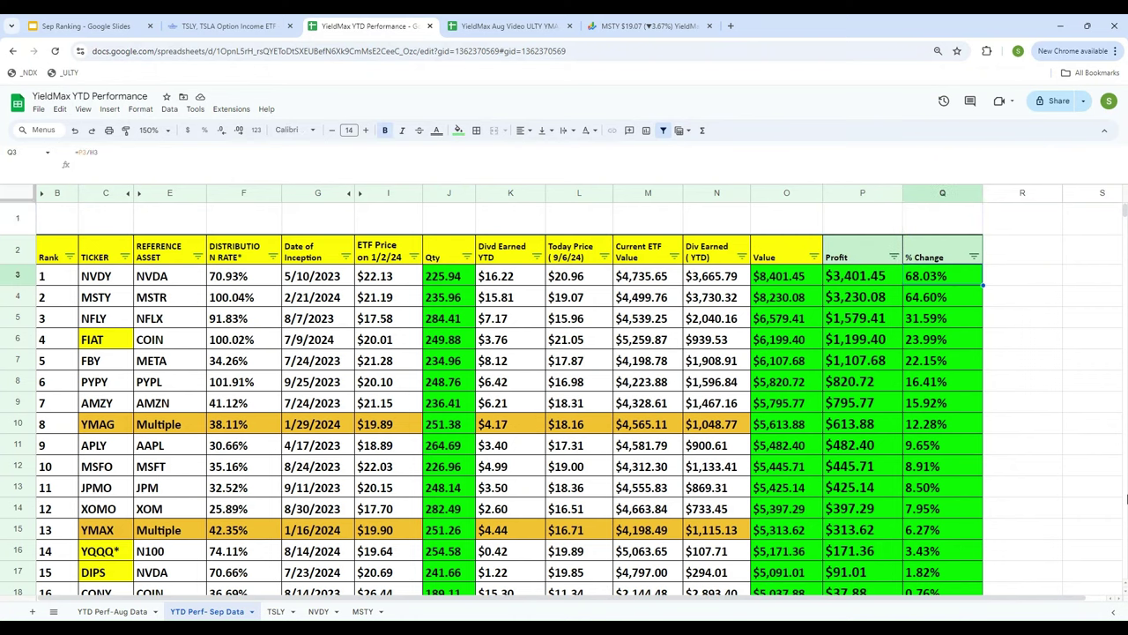
key(Down)
key(Down)
key(Down)
key(Down)
key(Down)
key(Down)
key(Down)
key(Down)
key(Down)
key(Down)
key(Down)
key(Down)
key(Down)
key(Down)
key(Down)
key(Down)
key(Down)
key(Down)
key(Down)
key(Down)
key(Up)
key(Up)
key(Up)
key(Up)
key(Up)
key(Up)
key(Up)
key(Up)
key(Up)
key(Up)
key(Up)
key(Up)
key(Up)
key(Up)
key(Up)
key(Up)
key(Up)
key(Up)
key(Up)
key(Up)
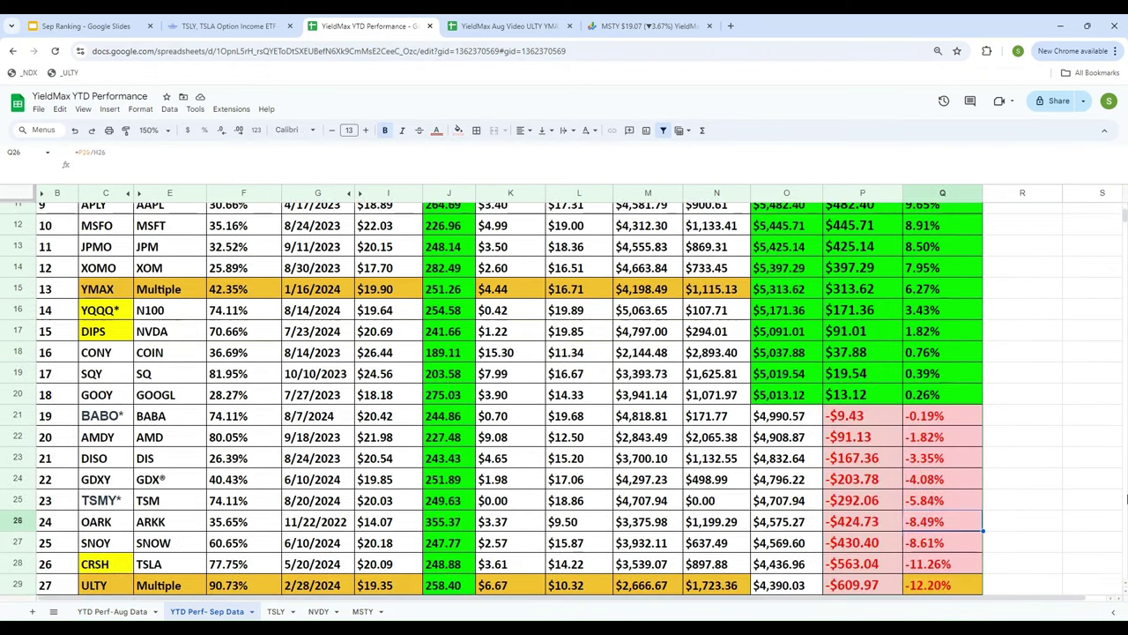
- Review NVDY's row 3 again from the Rank column across the distribution rate, inception date and 1/2/24 ETF price
key(Up)
key(Left)
key(Left)
key(Left)
key(Left)
key(Left)
key(Left)
key(Left)
key(Left)
key(Left)
key(Left)
key(Left)
key(Left)
key(Left)
key(Down)
key(Down)
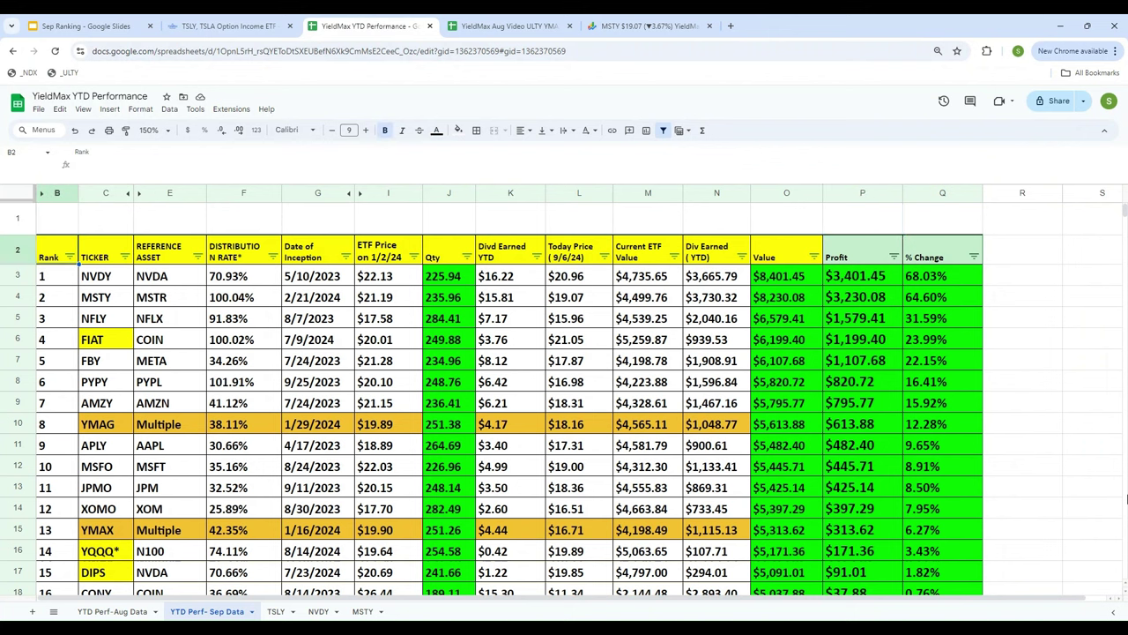
key(Right)
key(Right)
key(Right)
key(Right)
key(Right)
key(Right)
key(Right)
key(Right)
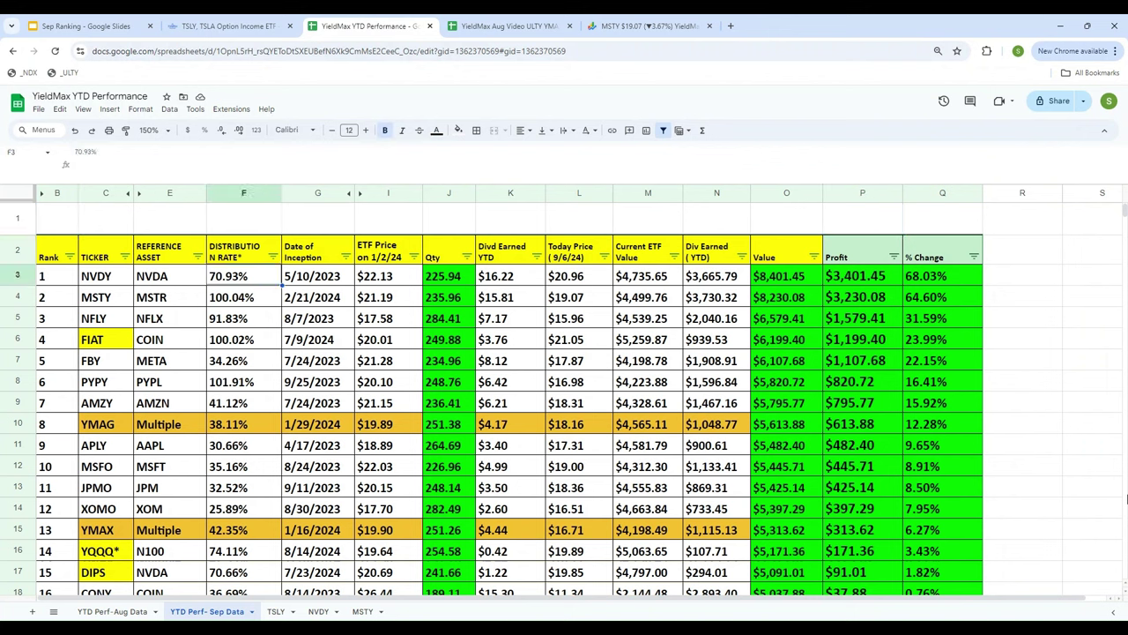
key(Right)
key(Right)
key(Right)
key(Right)
key(Right)
key(Left)
key(Left)
key(Left)
key(Left)
key(Left)
key(Left)
key(Left)
key(Left)
key(Left)
key(Left)
key(Left)
key(Left)
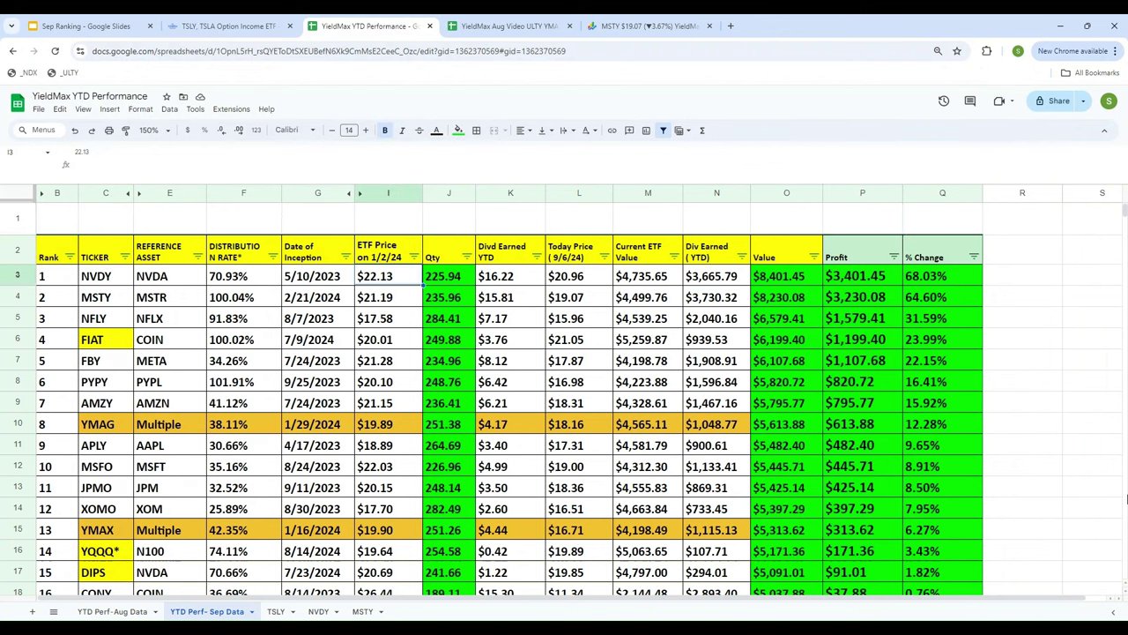
- Examine second-ranked MSTY's row 4, followed by the rank entries for NFLY and FIAT beneath it
key(Down)
key(Right)
key(Right)
key(Right)
key(Right)
key(Right)
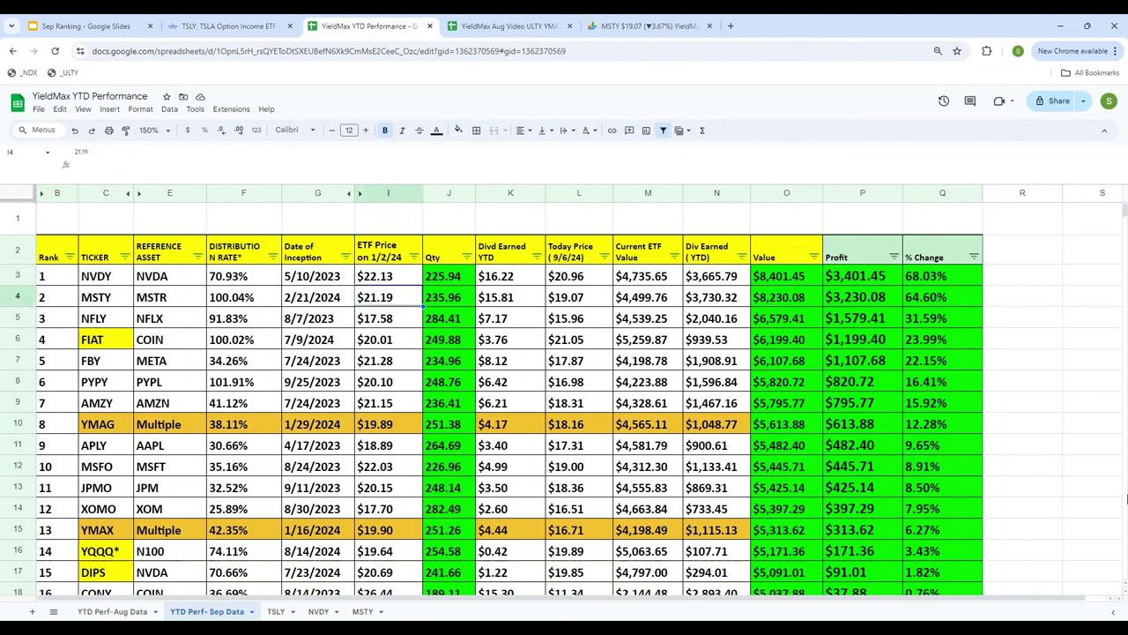
key(Left)
key(Left)
key(Left)
key(Left)
key(Left)
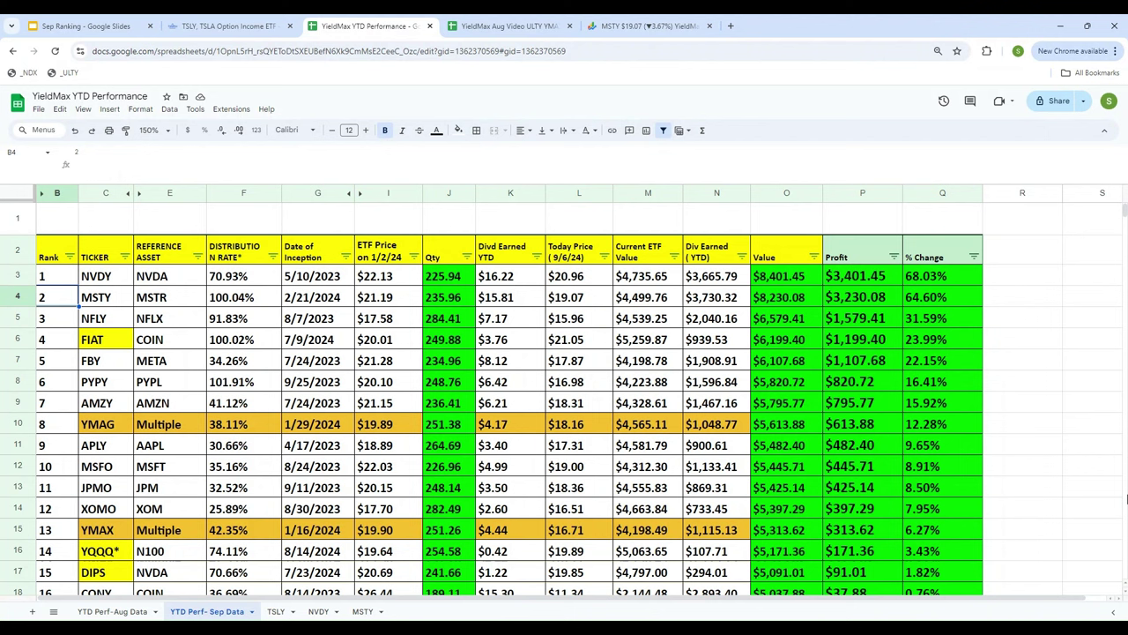
key(Down)
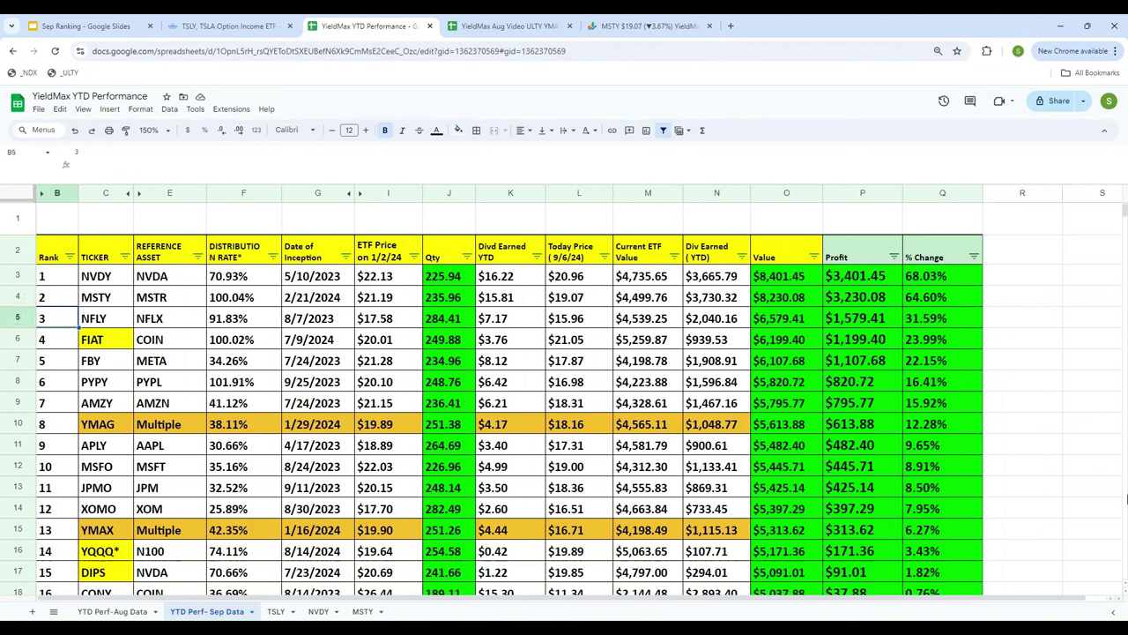
key(Down)
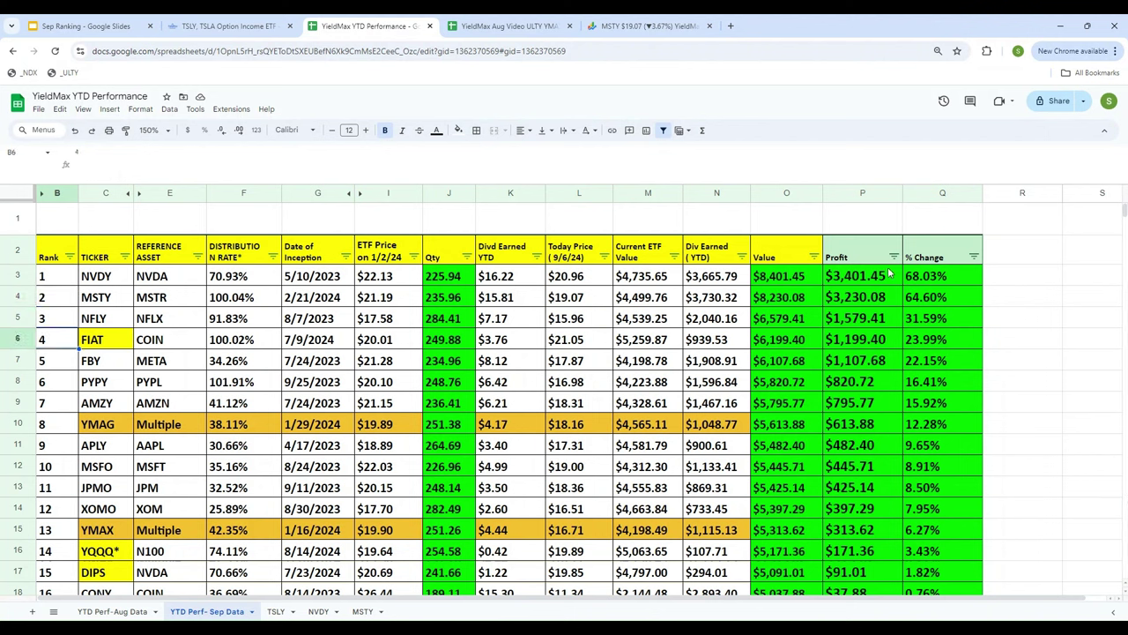
- Sort the fund table by % Change from A to Z and select MRNY's reference asset in row 3
click(974, 256)
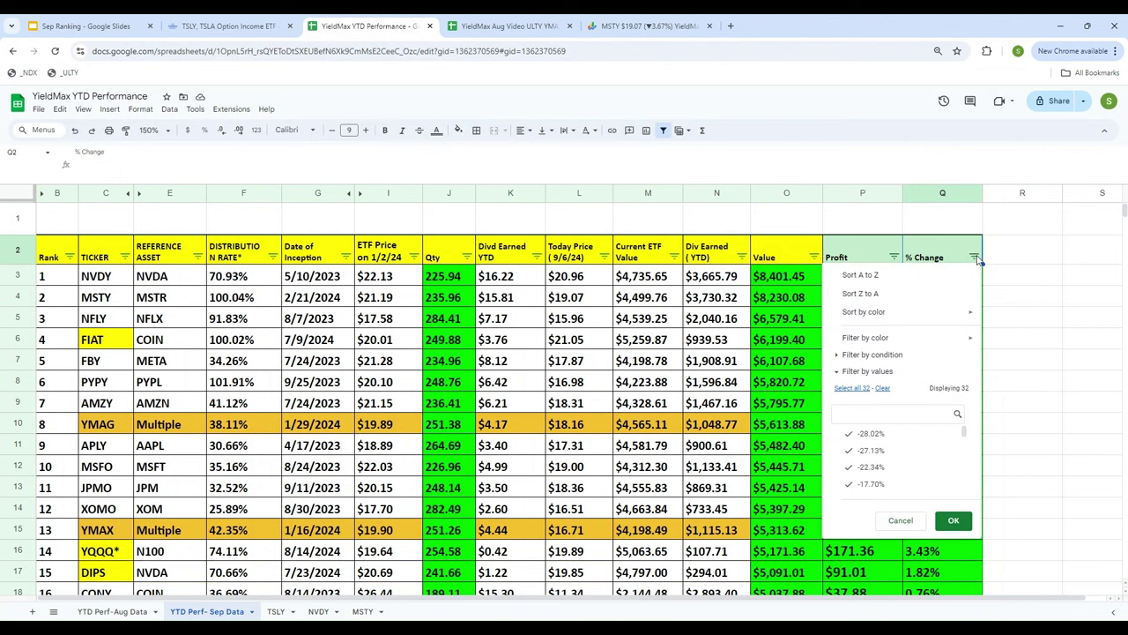
click(860, 276)
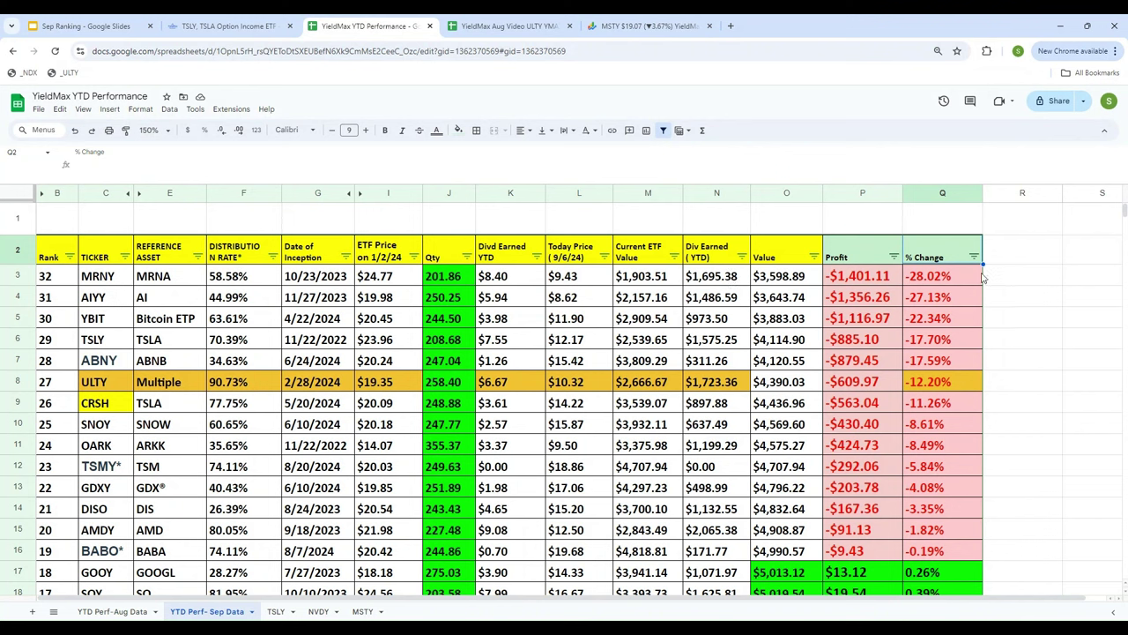
click(165, 280)
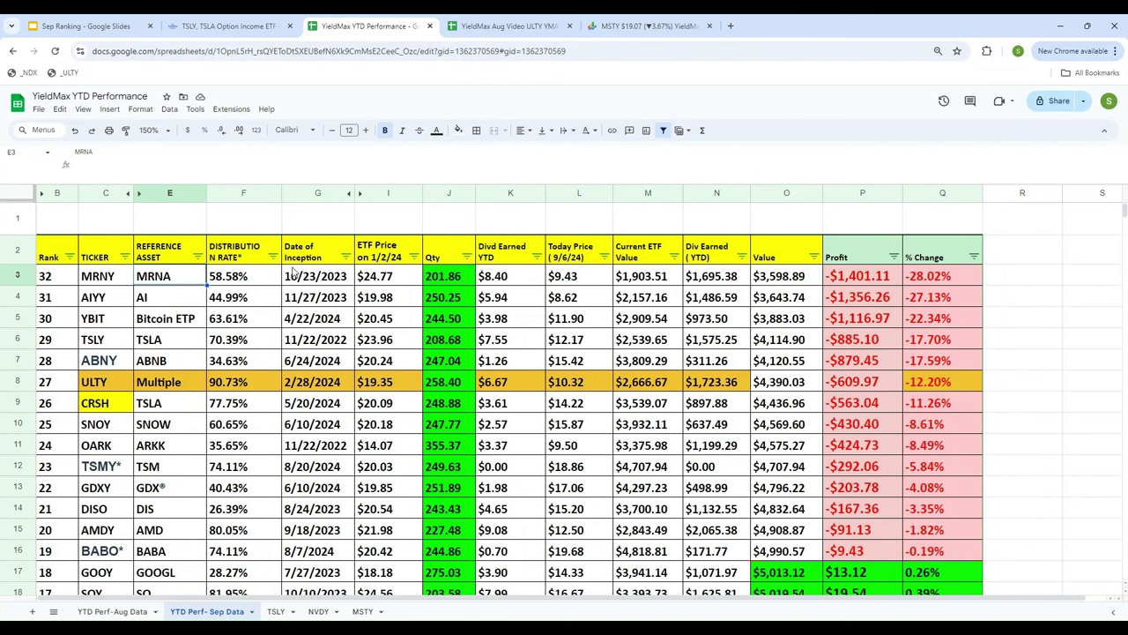
- Sort the fund table by % Change from Z to A again, leaving the Rank column's filter unchanged
click(974, 257)
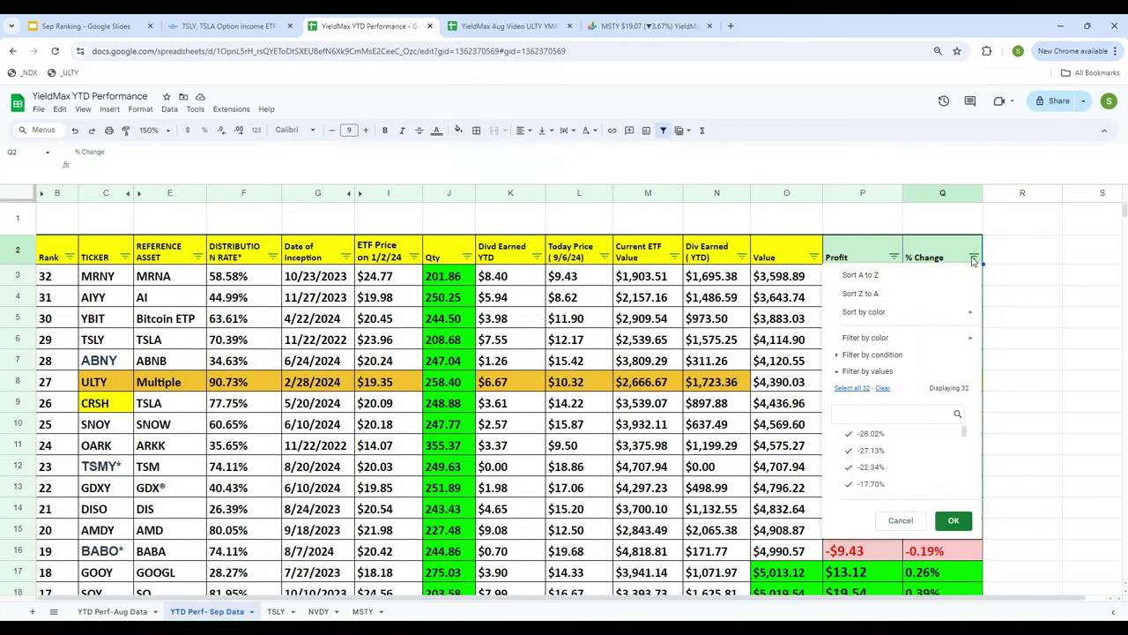
click(868, 293)
click(69, 256)
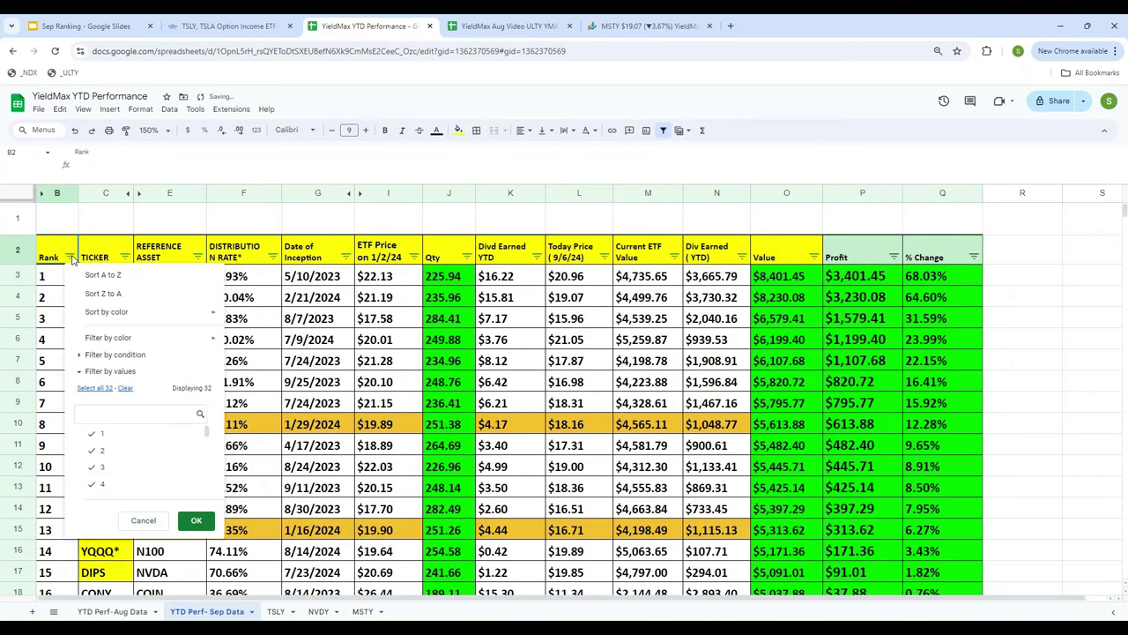
click(1034, 360)
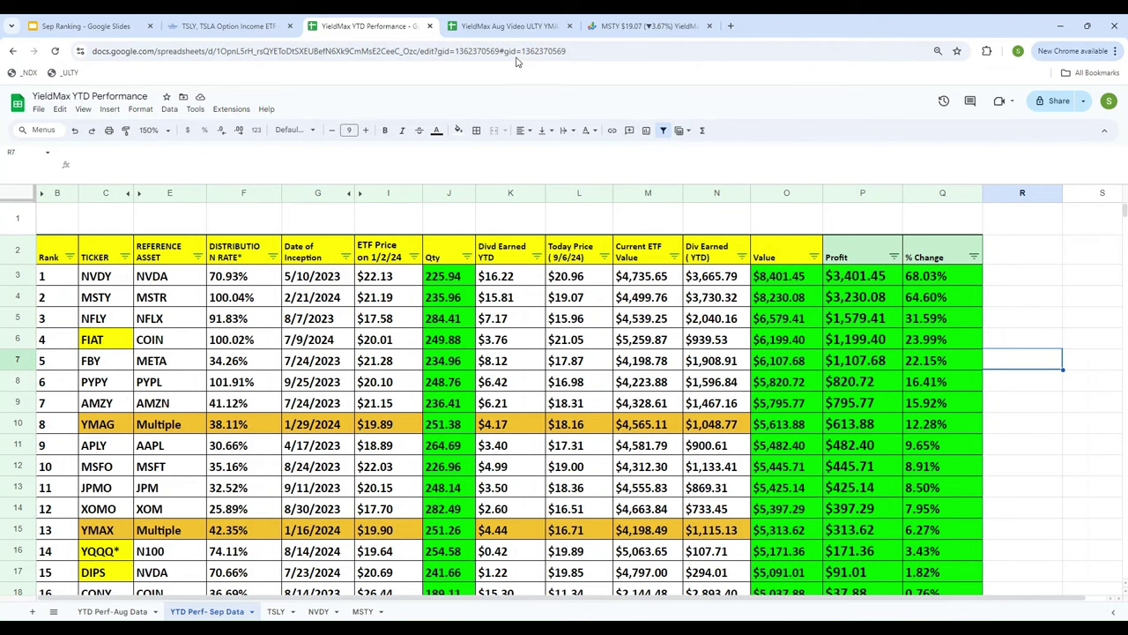
- Switch to the YieldMax Aug Video ULTY YMAX YMAG spreadsheet and examine ULTY's results by purchase date on the Anytime Purchase sheet
click(507, 25)
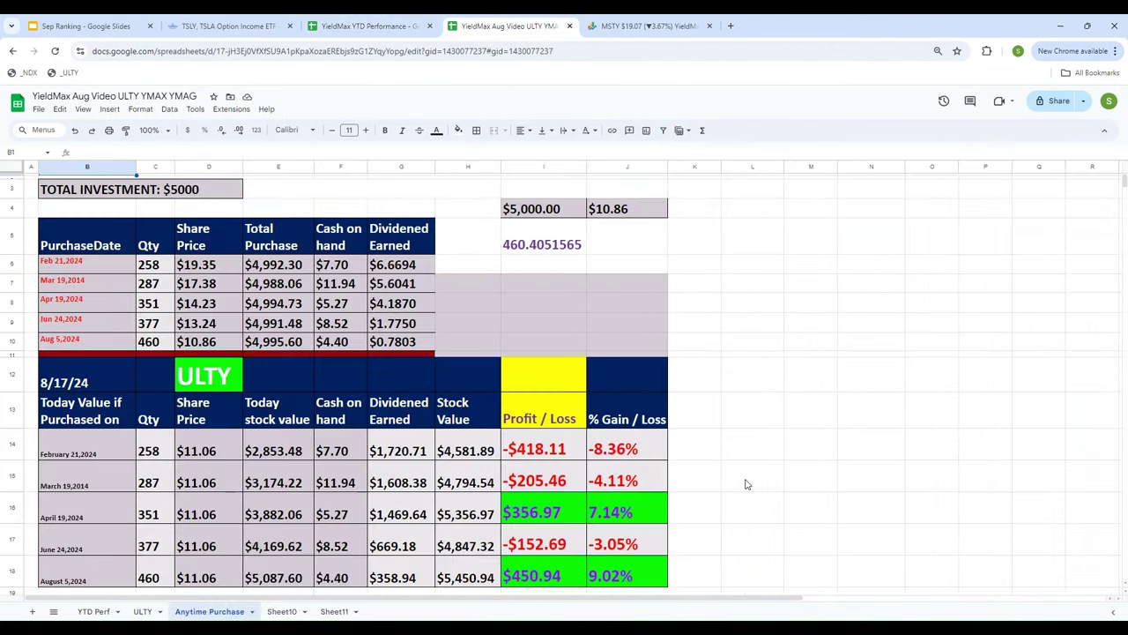
scroll(745, 484, down, 3)
scroll(743, 481, up, 3)
click(88, 457)
key(Down)
key(Down)
key(Down)
key(Down)
key(Down)
key(Down)
key(Down)
key(Down)
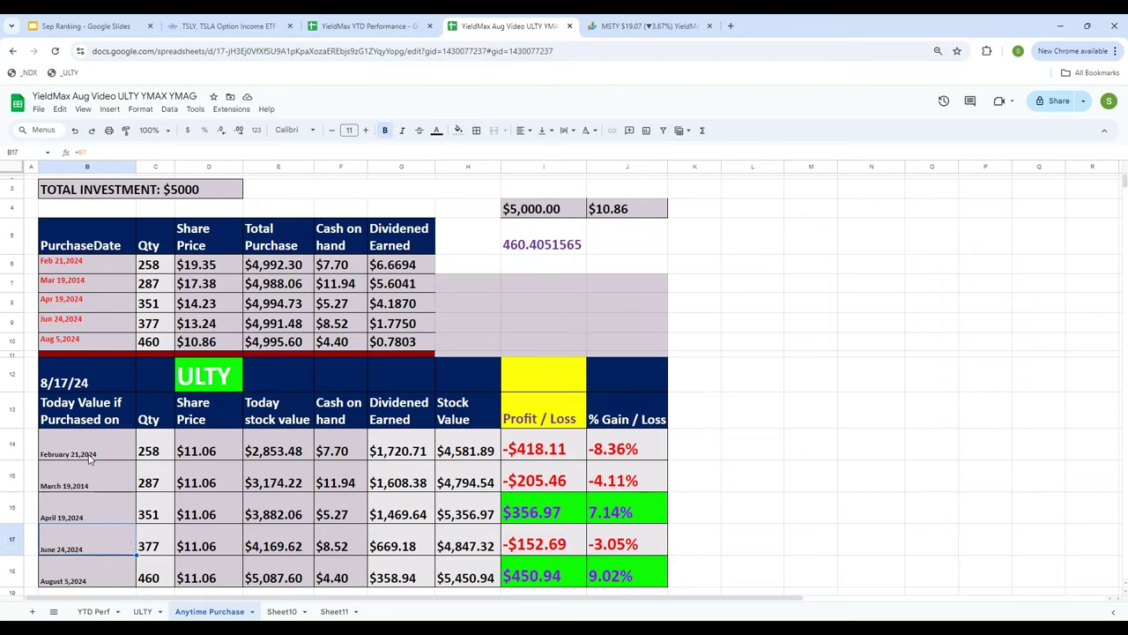
key(Up)
key(Up)
key(Up)
key(Up)
key(Up)
key(Up)
key(Up)
key(Up)
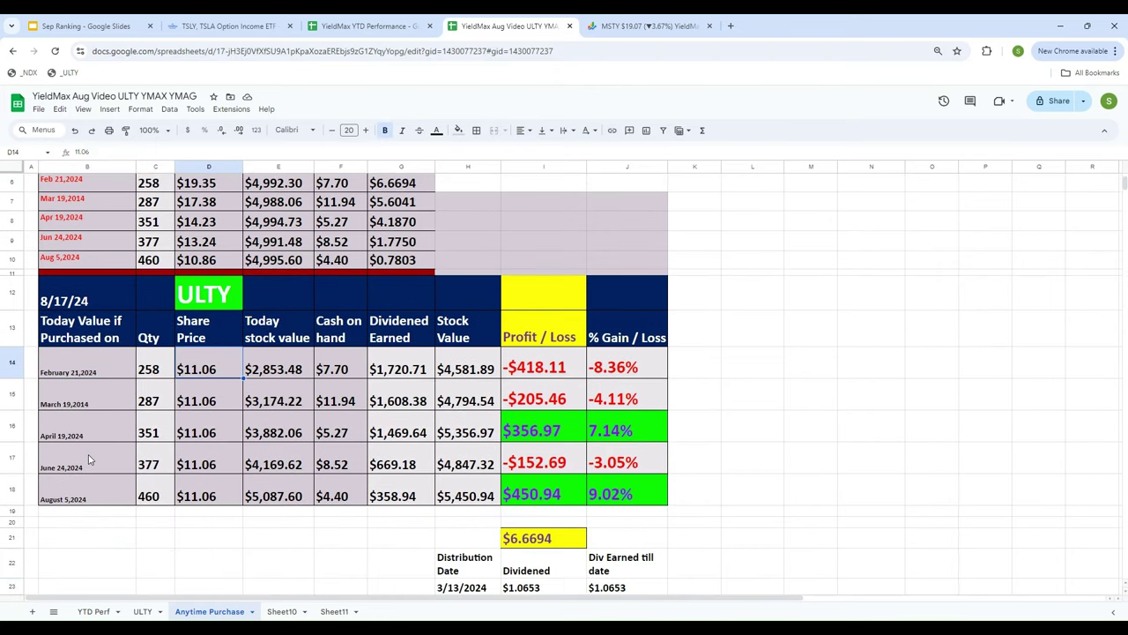
- Return to the YieldMax YTD Performance spreadsheet and look across FBY's row 7 from % Change back toward the ticker
click(370, 26)
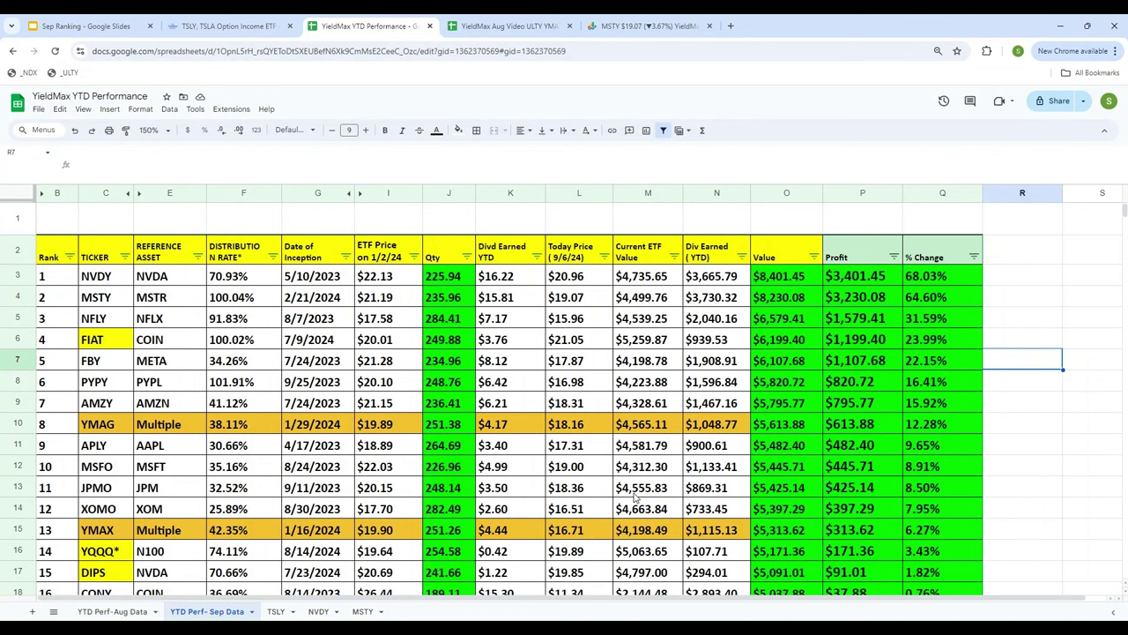
key(Left)
key(Left)
key(Left)
key(Left)
key(Left)
key(Left)
key(Left)
key(Left)
key(Left)
key(Left)
key(Left)
key(Left)
key(Left)
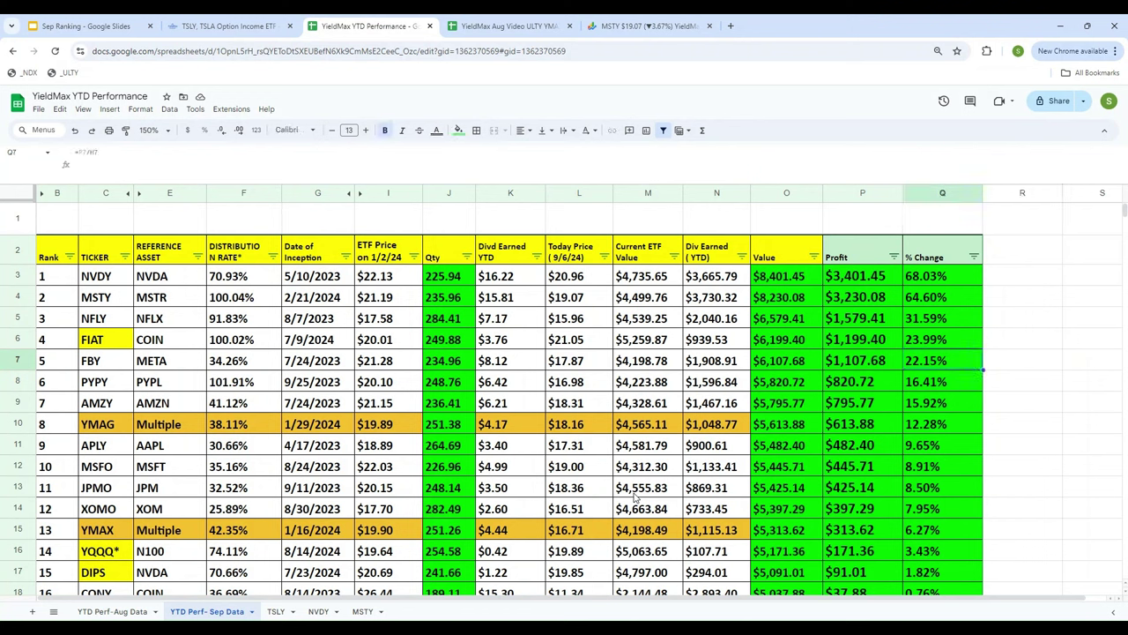
- Move the selection from FBY's row 7 up to the Rank header in cell B2
key(Up)
key(Up)
key(Up)
key(Up)
key(Up)
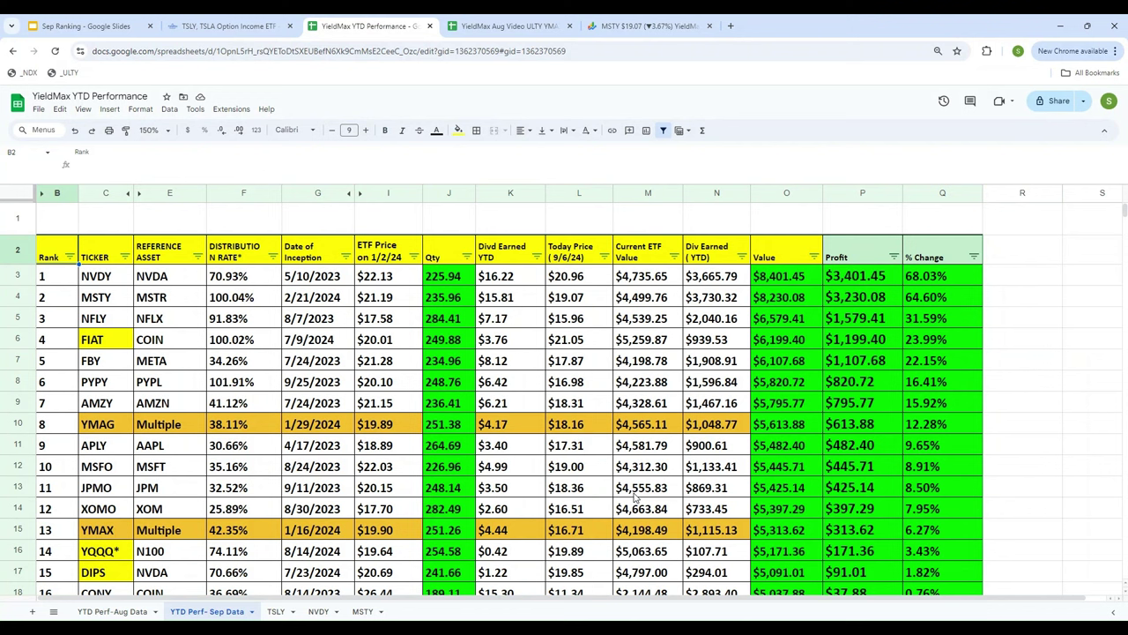
- Switch to the Sep Ranking presentation in Google Slides and go back to the Top 5 Best & Worst title slide
click(84, 26)
key(Left)
key(Left)
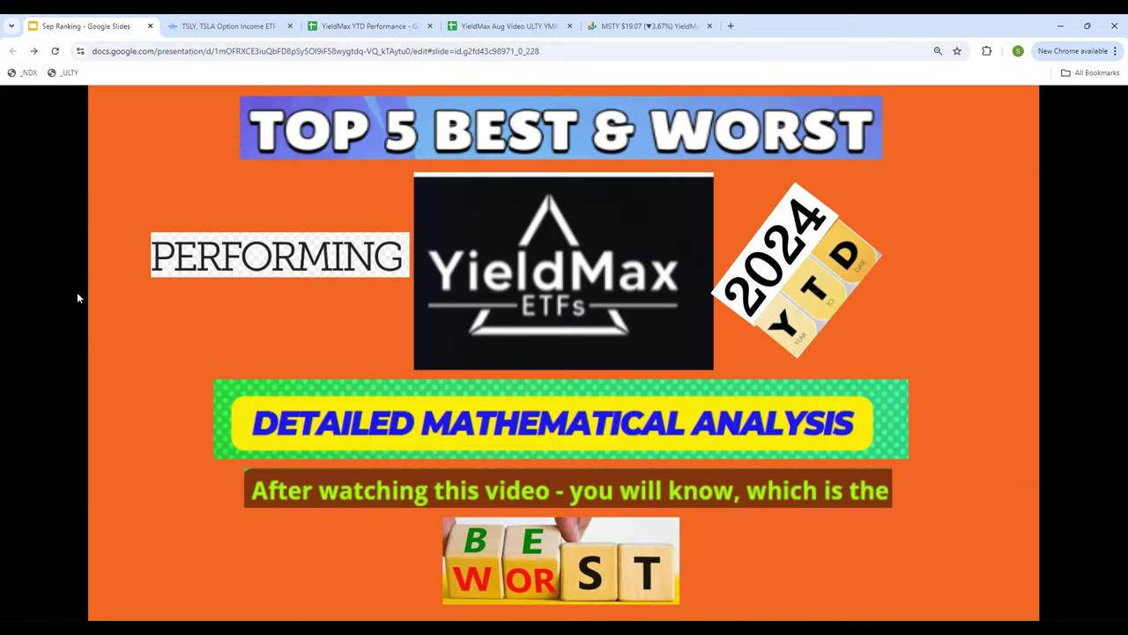